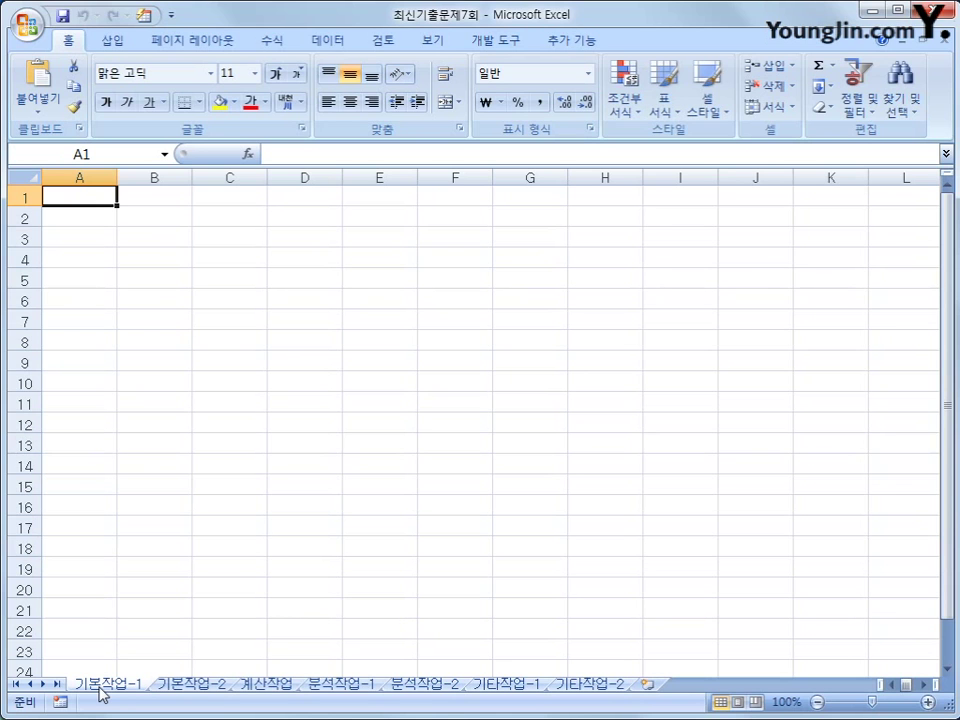
Start a Microsoft Query data import at cell B3 of sheet 기본작업-1, using MS Access Database as the data source
click(168, 238)
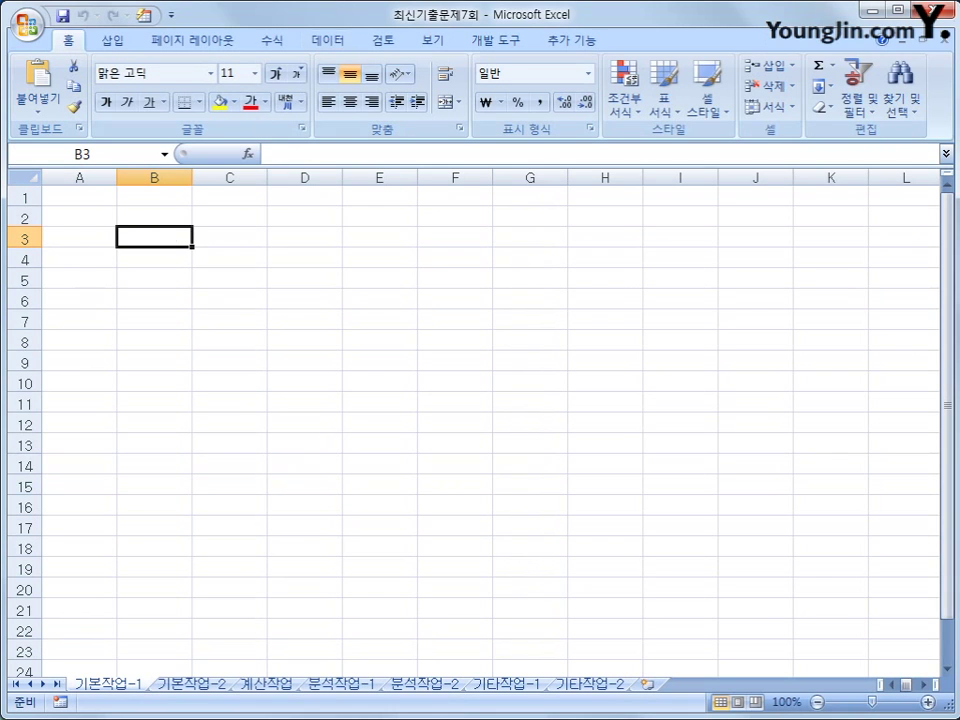
click(340, 40)
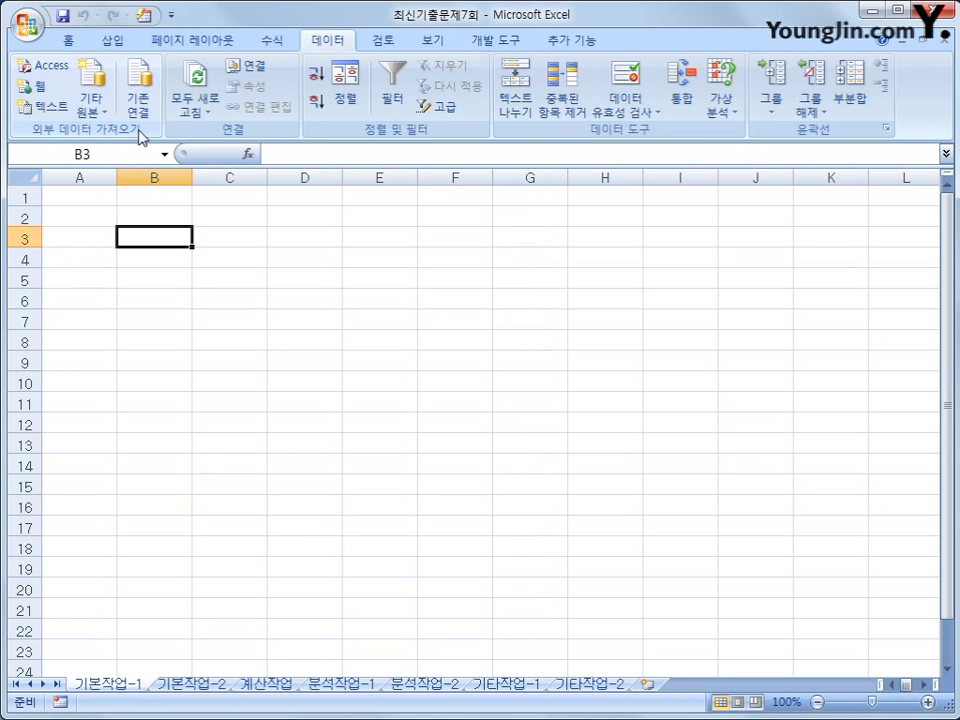
click(100, 113)
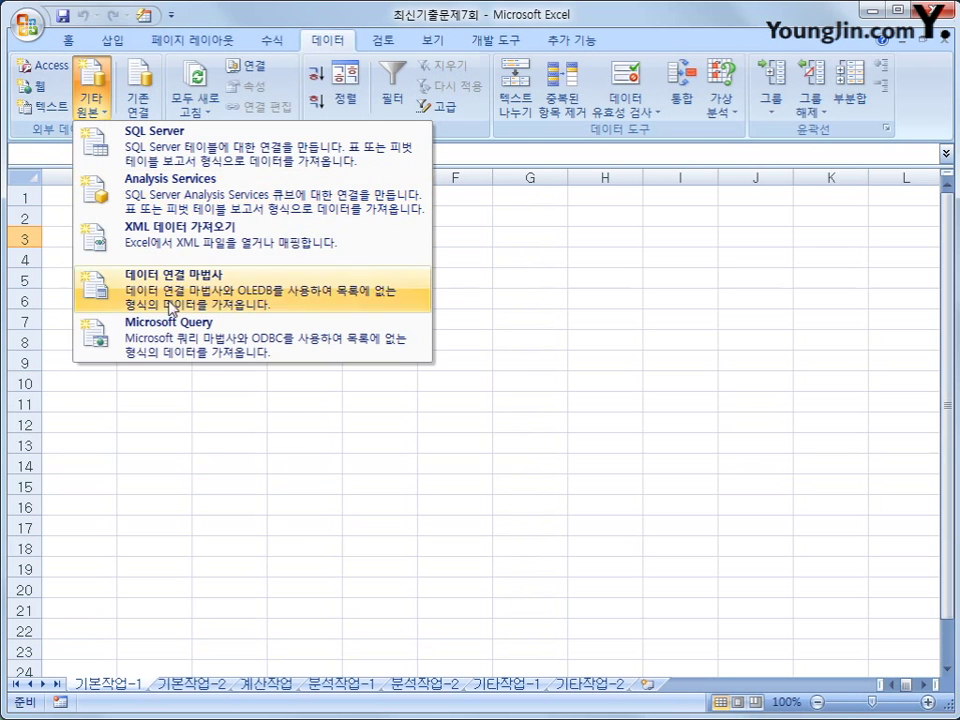
click(187, 352)
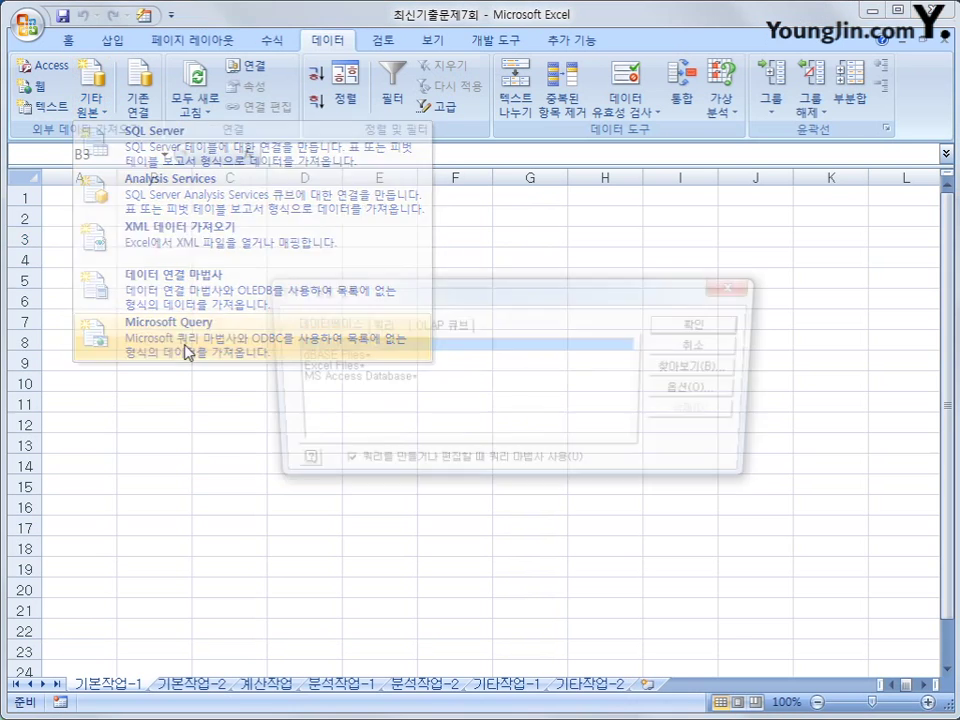
click(397, 380)
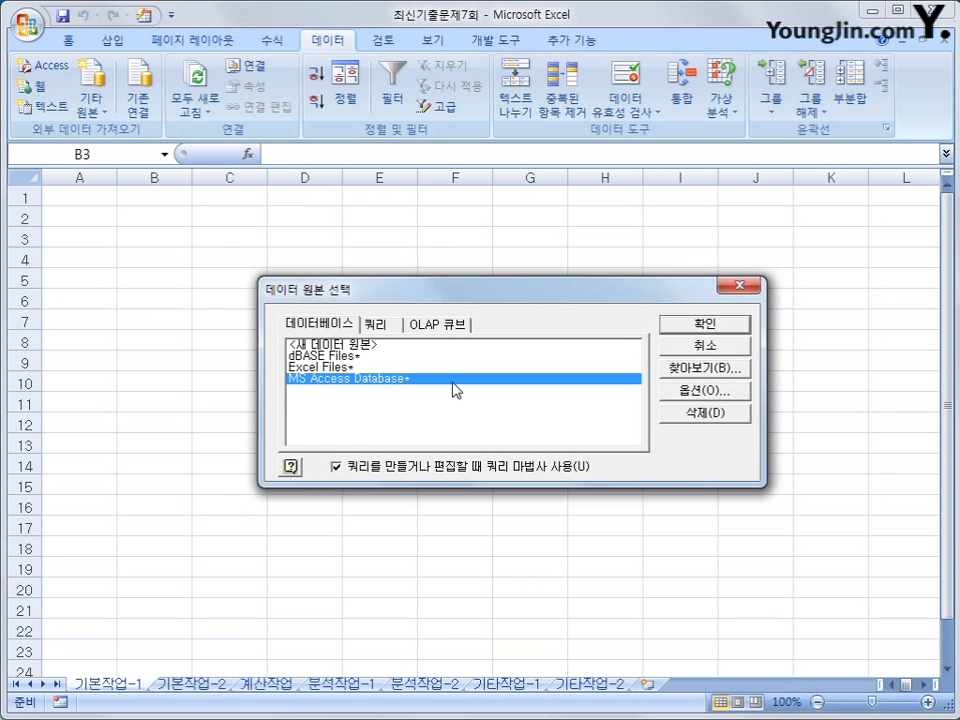
click(705, 326)
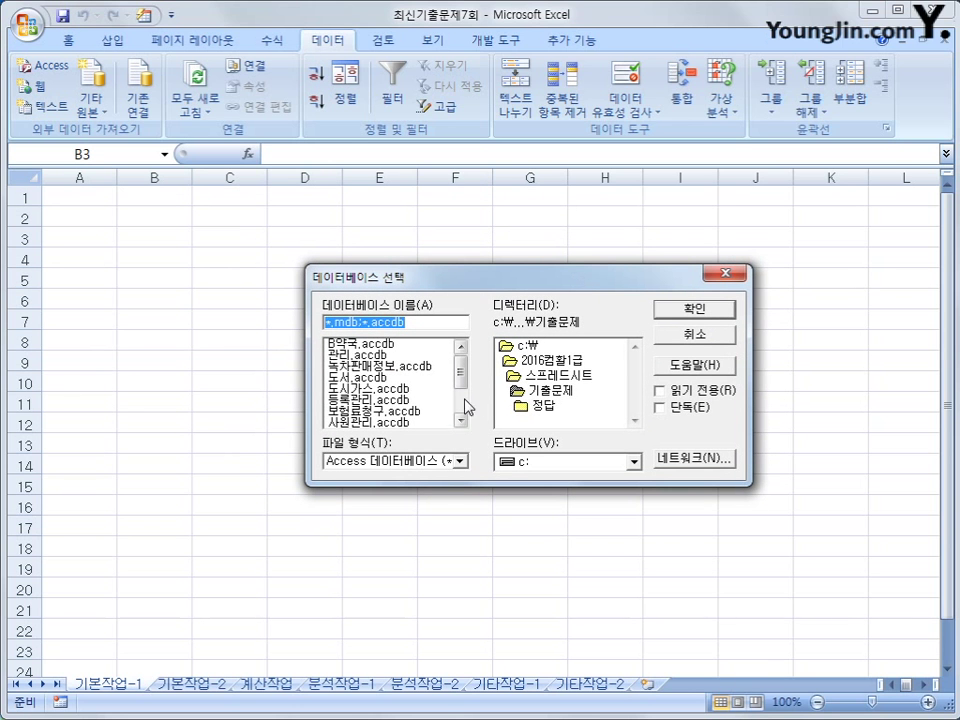
Choose 사진인화.accdb in the 기출문제 folder as the query's database
drag(465, 375, 461, 410)
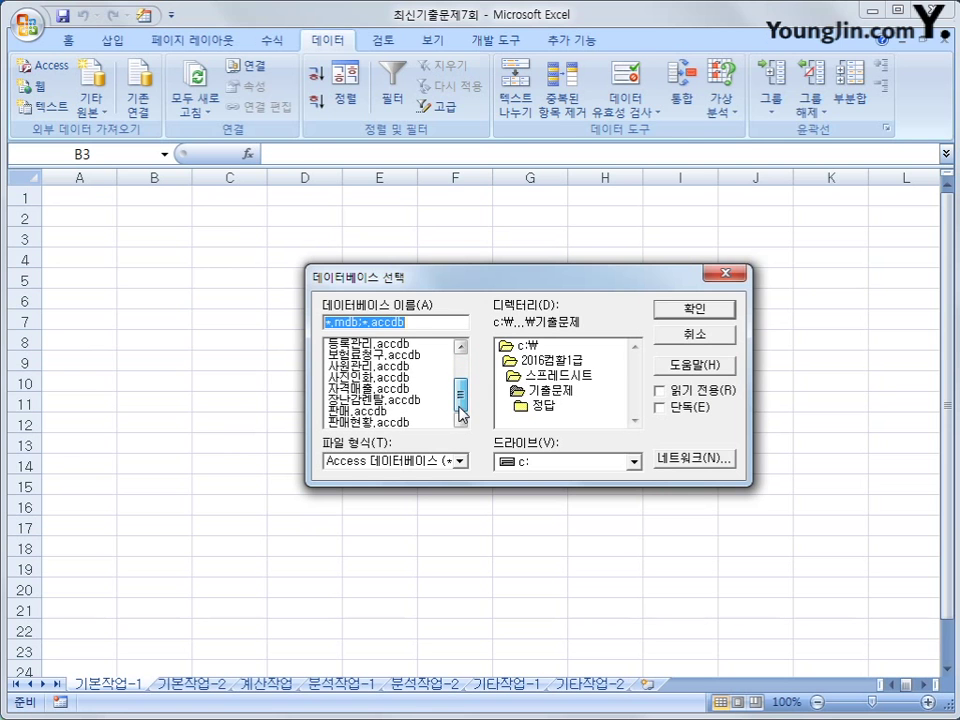
click(370, 378)
click(694, 309)
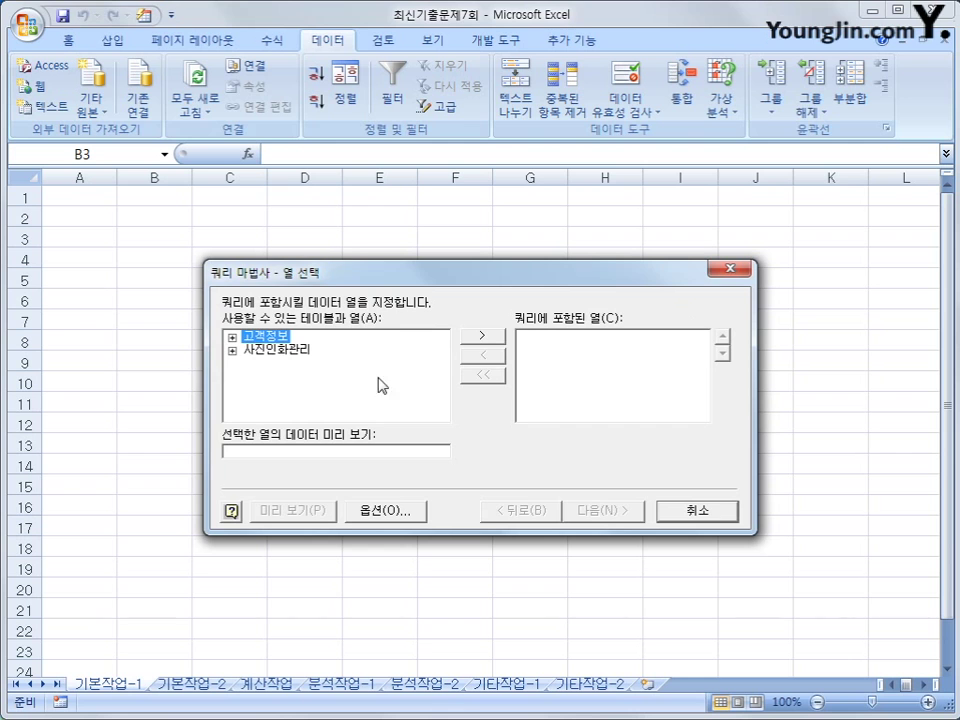
Expand the 사진인화관리 table and add its 접수일, 인화코드 and 고객명 columns to the query, in that order
click(279, 350)
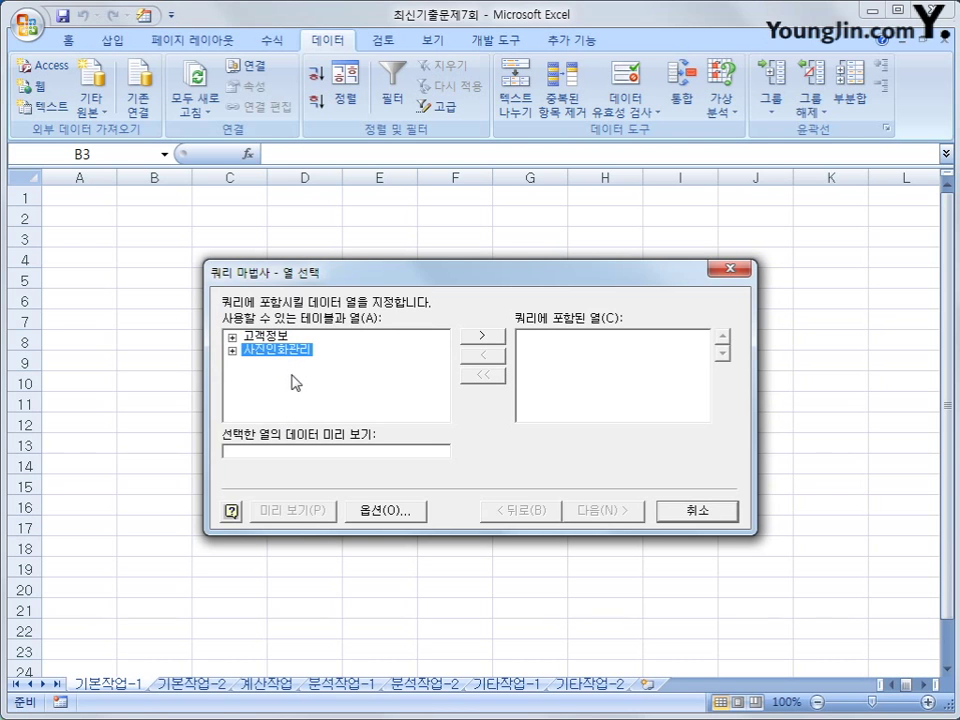
key(Right)
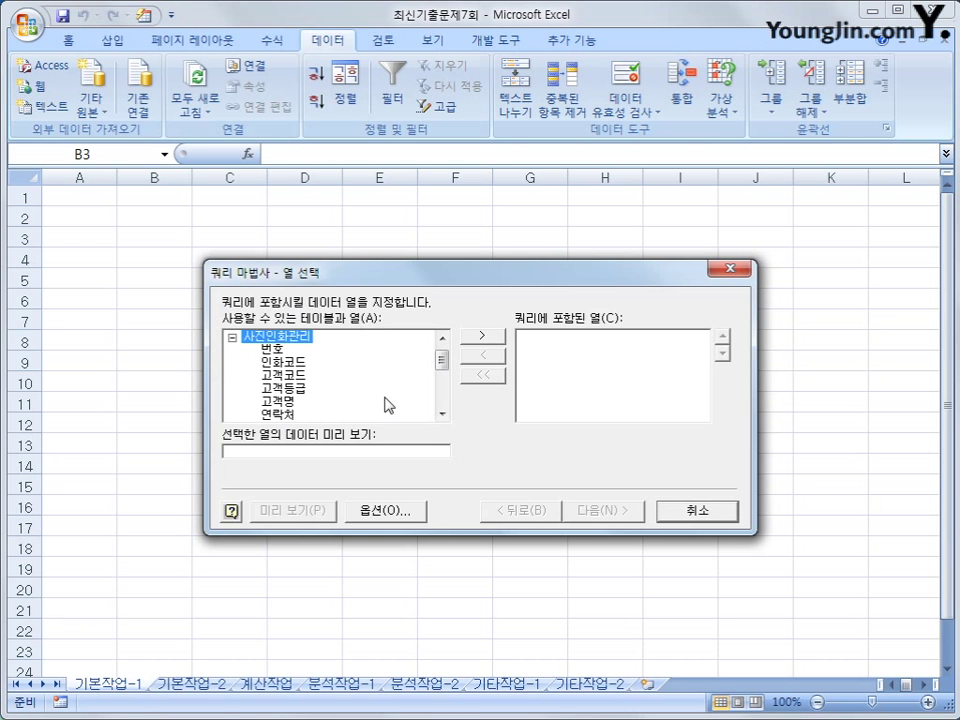
drag(440, 362, 439, 381)
double_click(290, 401)
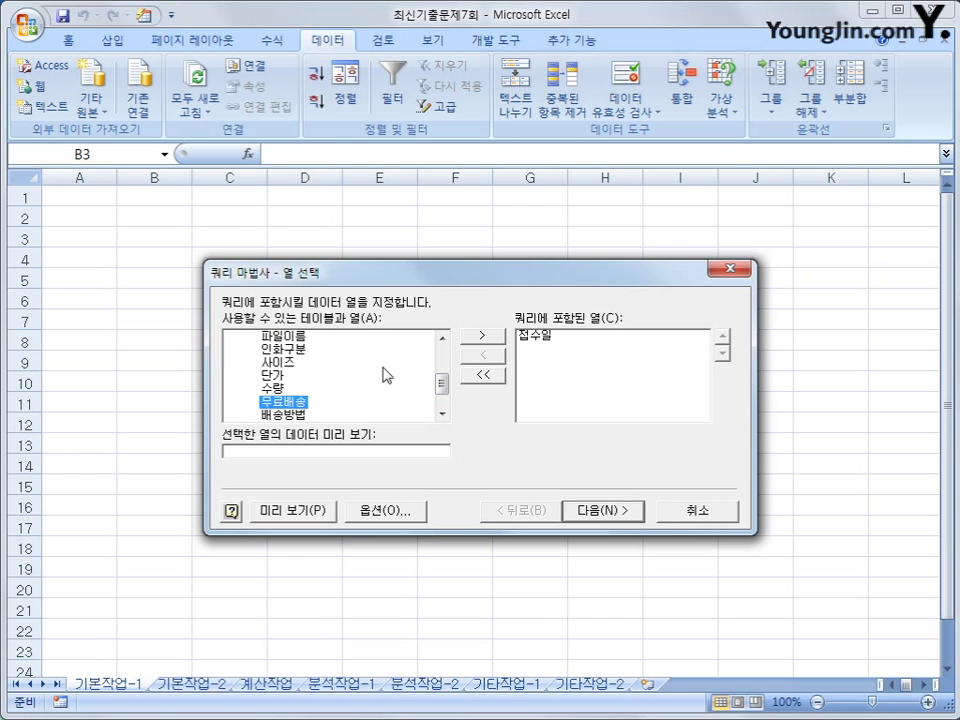
drag(438, 385, 439, 369)
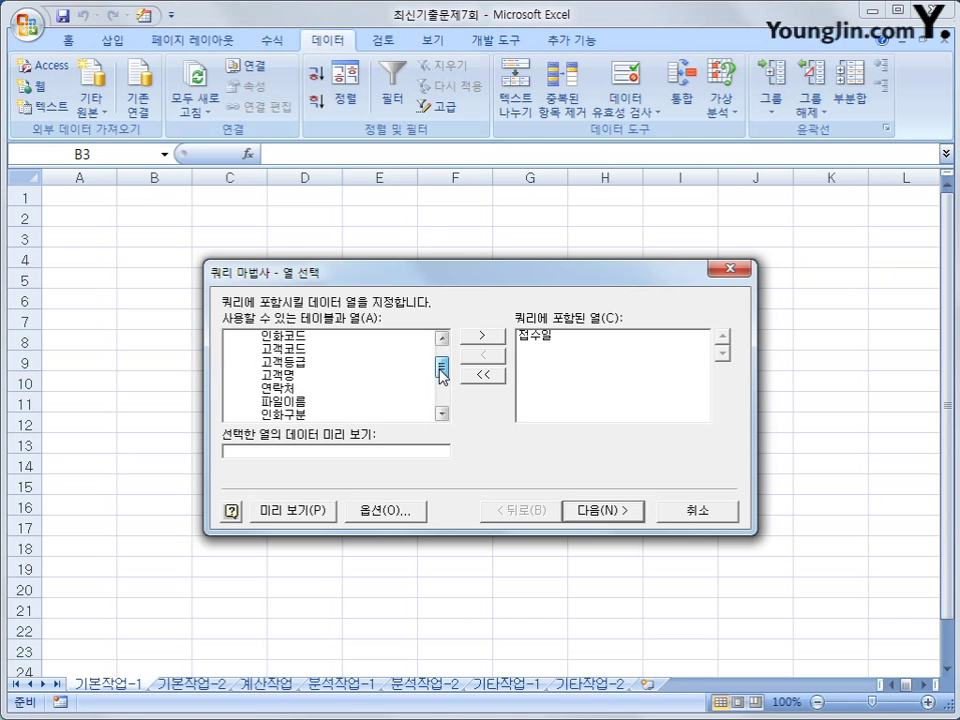
double_click(298, 337)
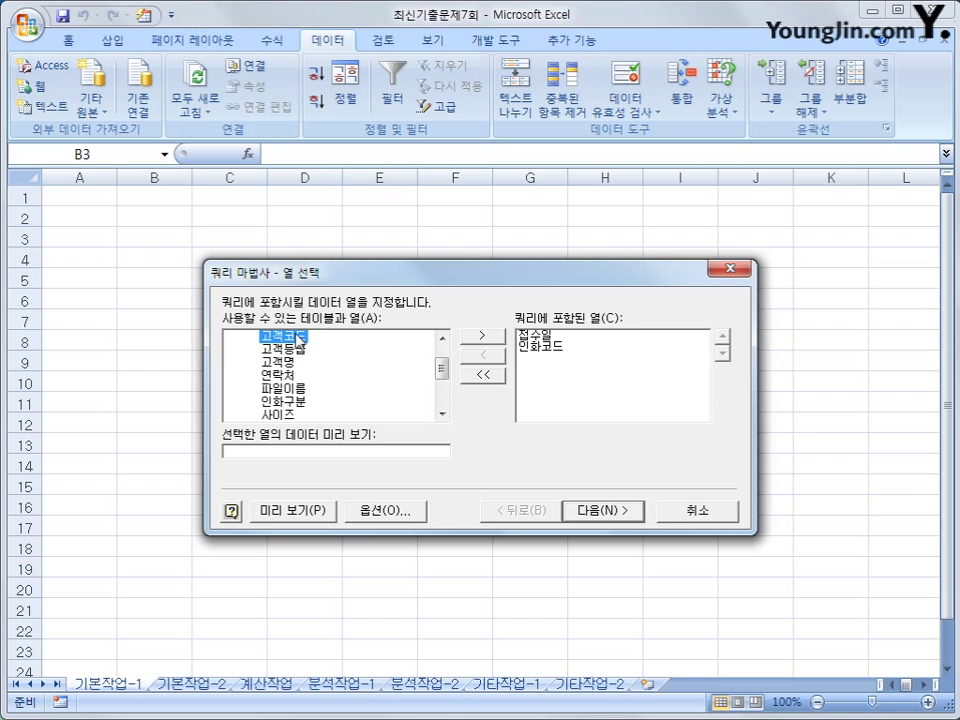
double_click(287, 362)
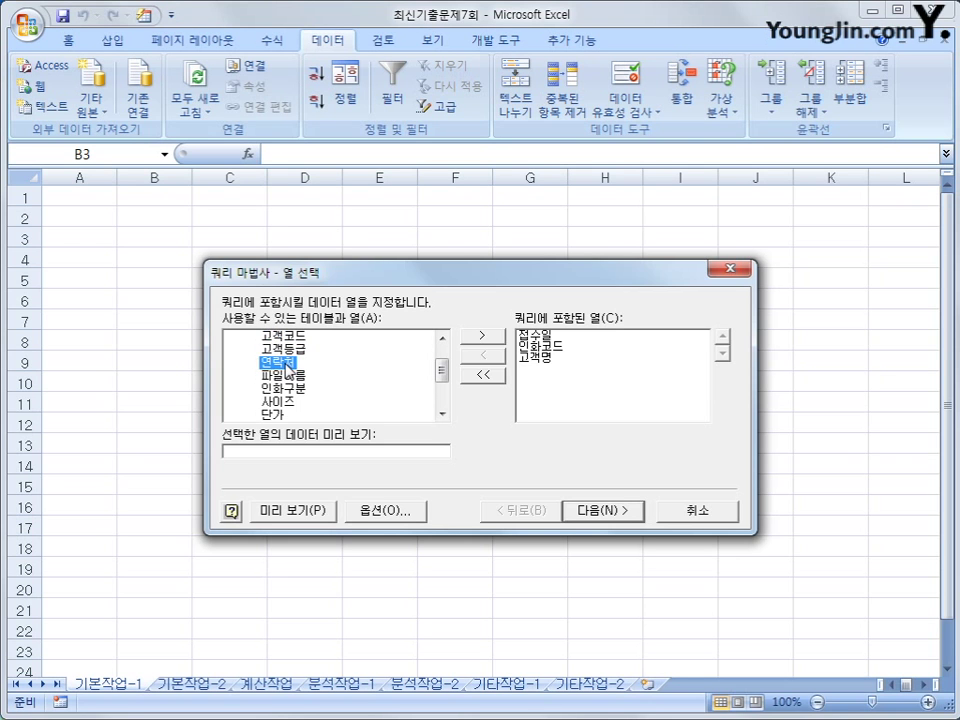
Add the 인화구분, 사이즈, 단가, 수량 and 결제금액 columns to the query and continue to the data filter
double_click(290, 389)
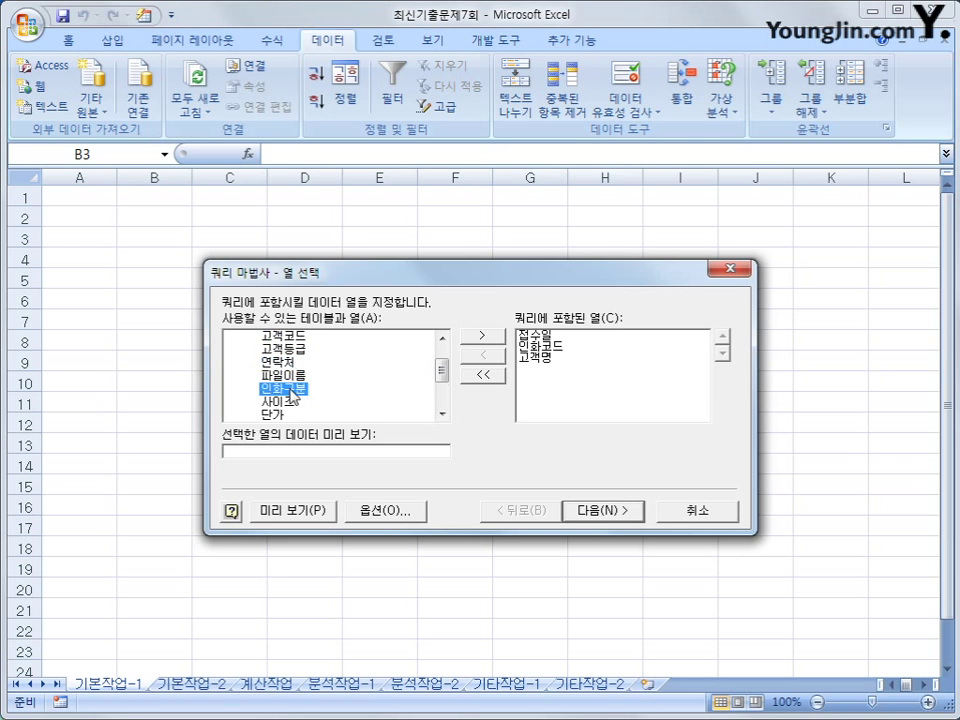
double_click(290, 389)
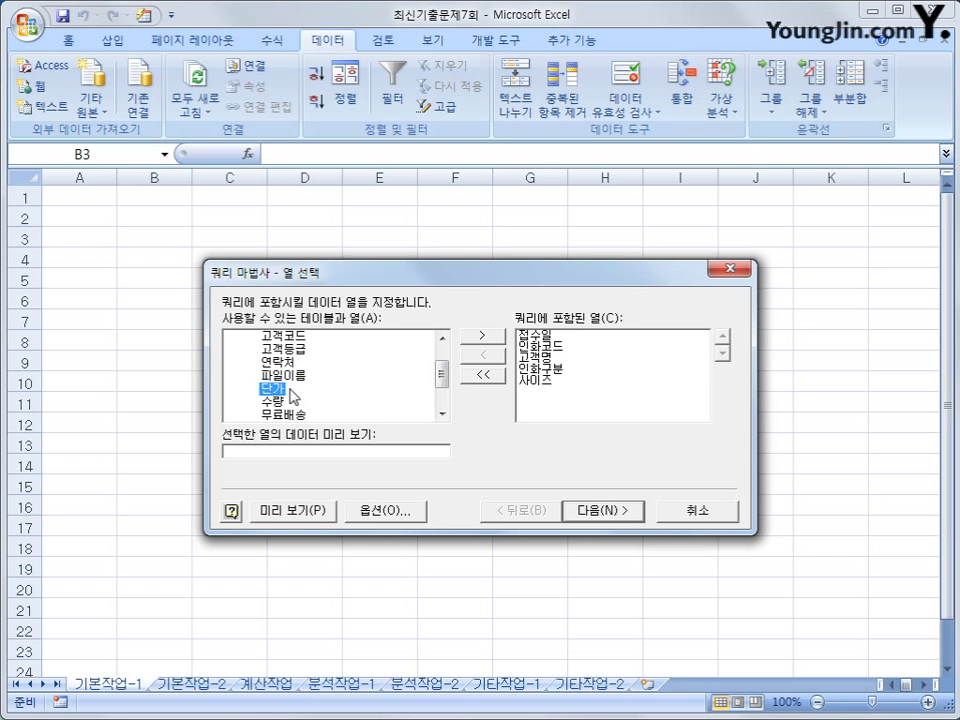
double_click(283, 390)
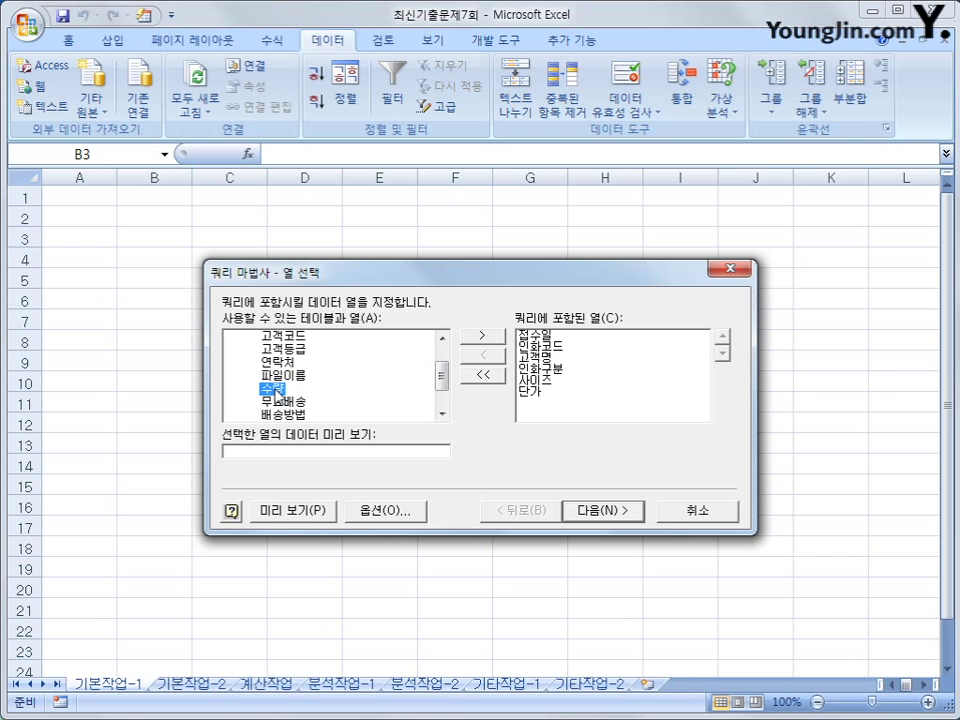
double_click(272, 388)
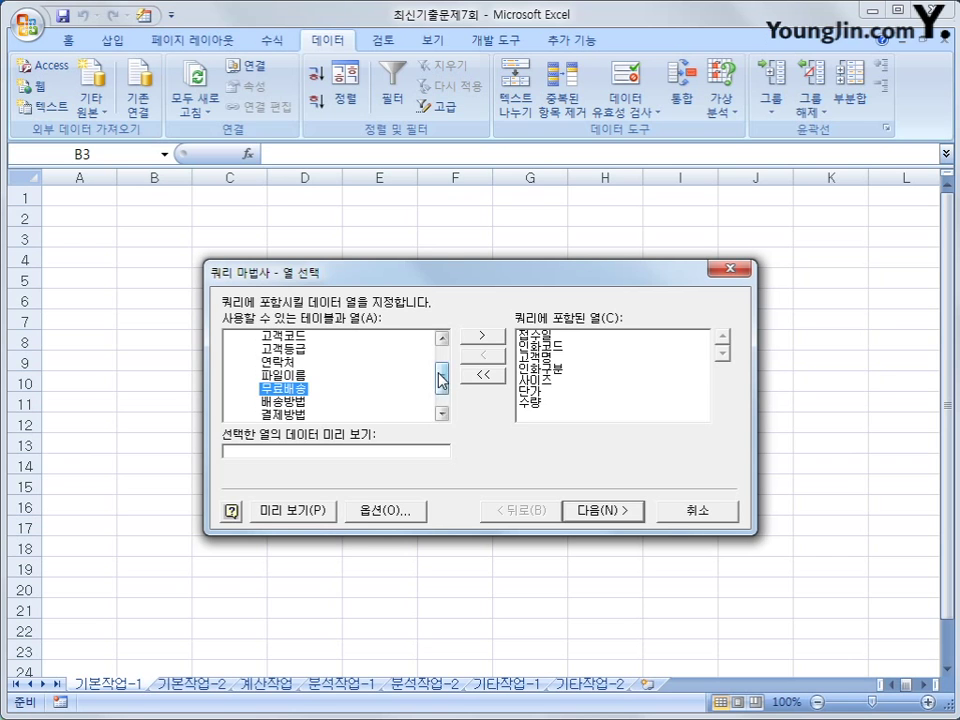
scroll(441, 377, down, 1)
double_click(401, 402)
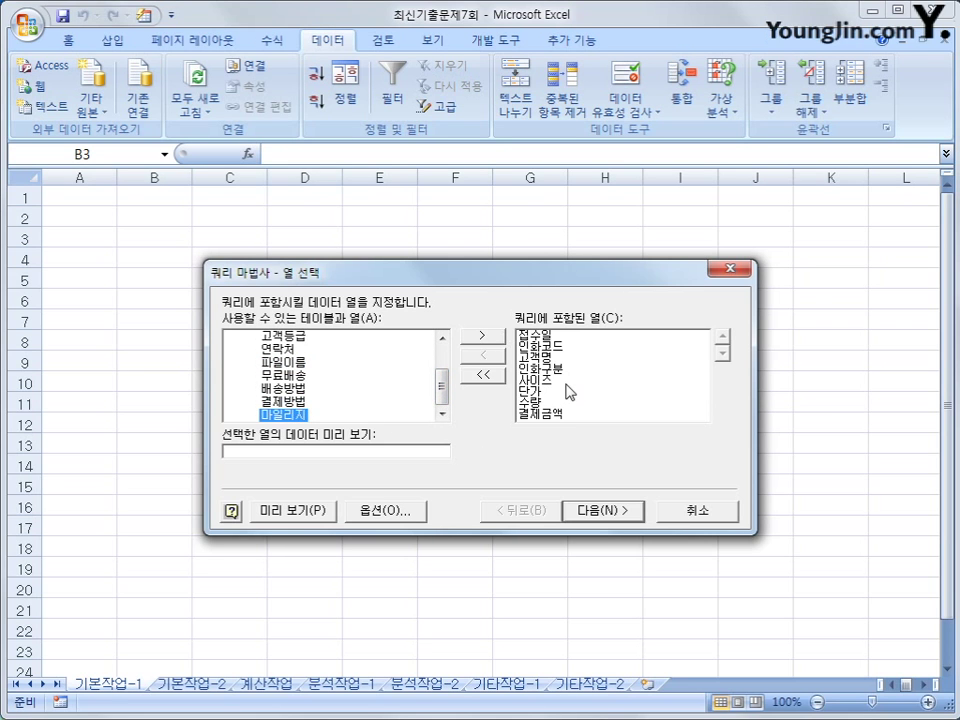
click(557, 337)
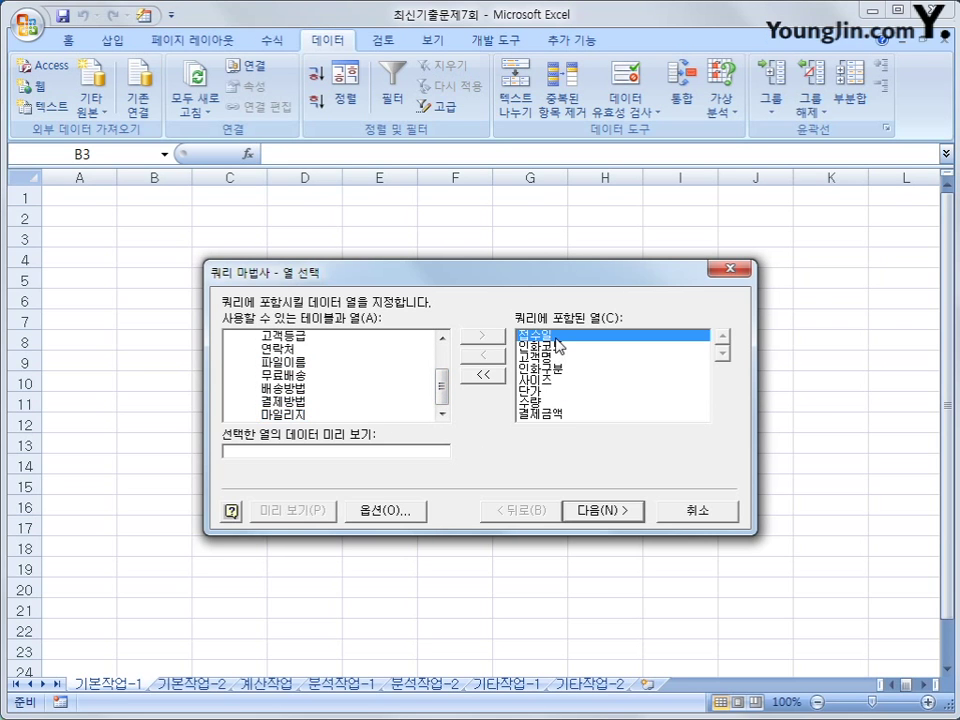
drag(556, 348, 549, 392)
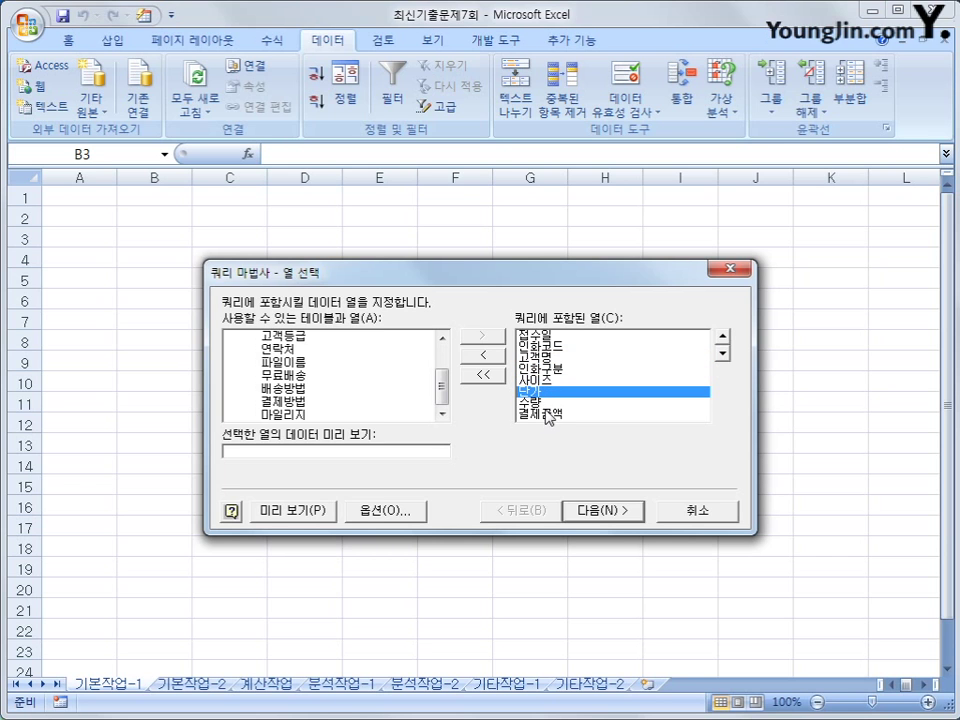
click(617, 512)
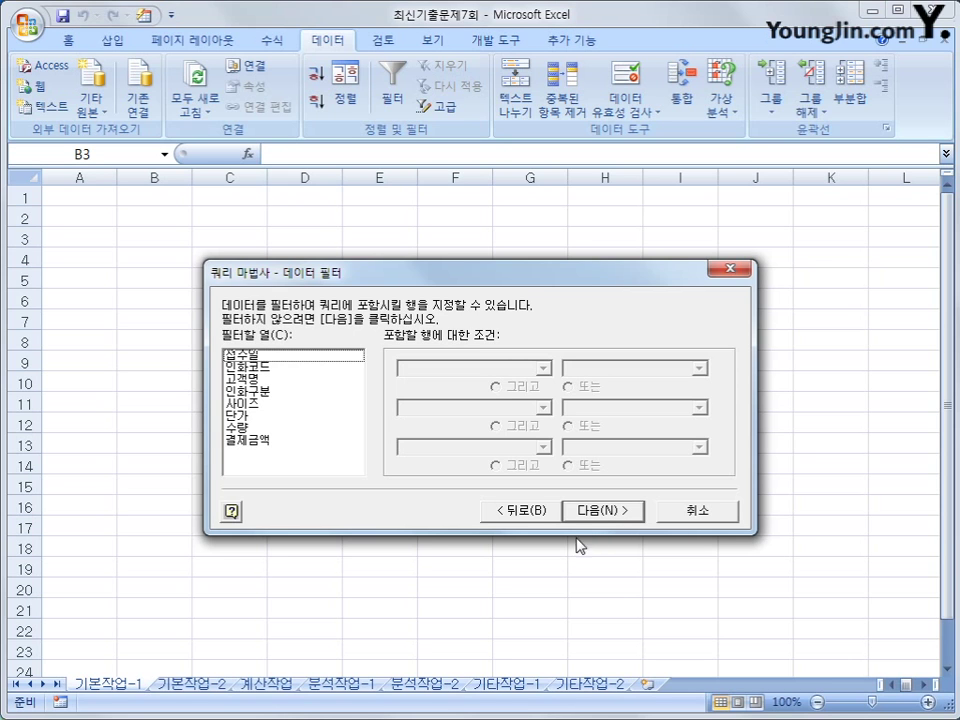
Filter 접수일 to rows >= 2015-02-01 and (그리고) <= 2015-03-31
click(262, 356)
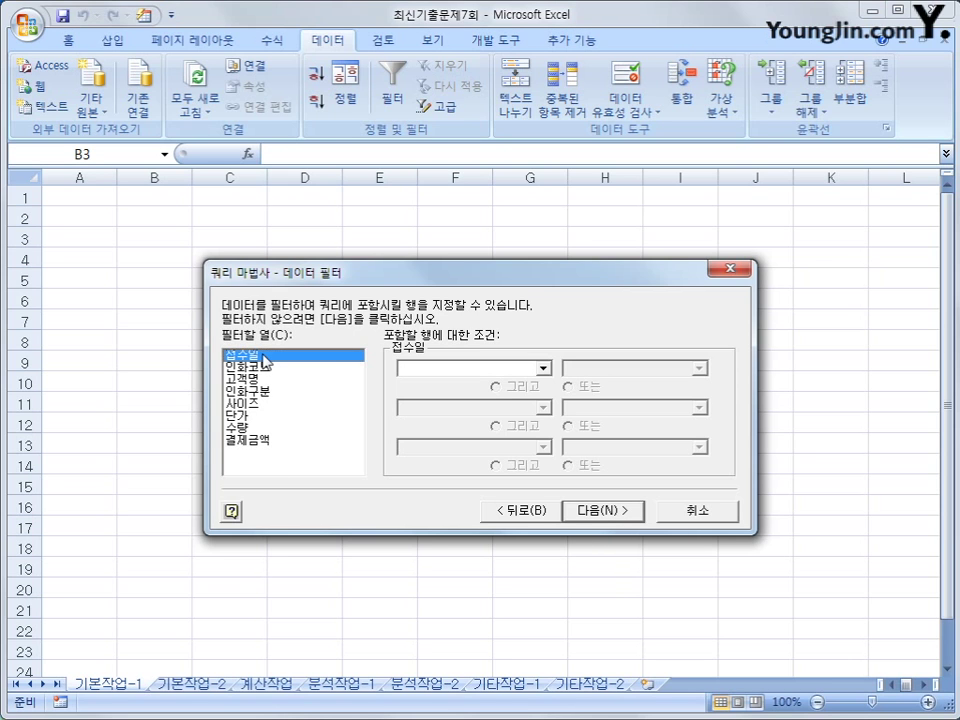
click(483, 372)
click(476, 435)
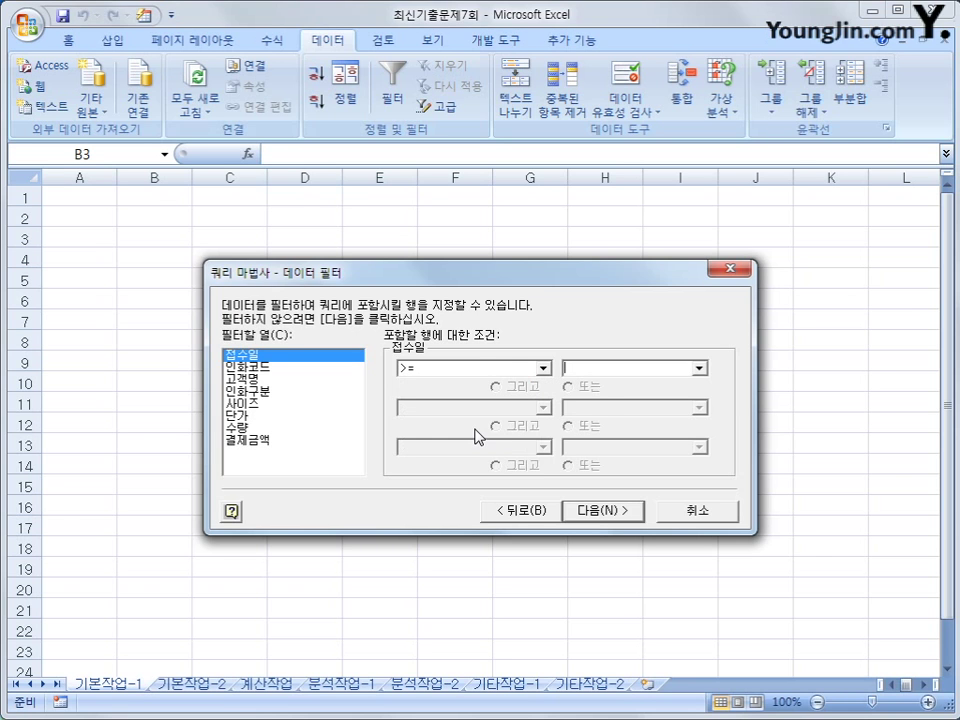
key(Tab)
text(2015-)
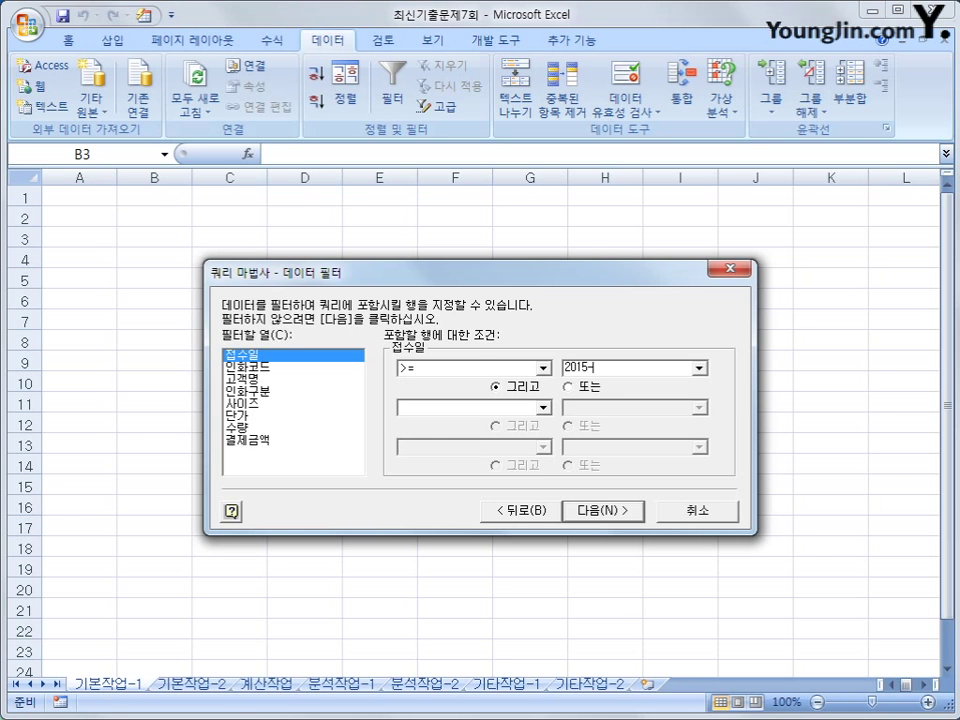
text(02-01)
click(544, 407)
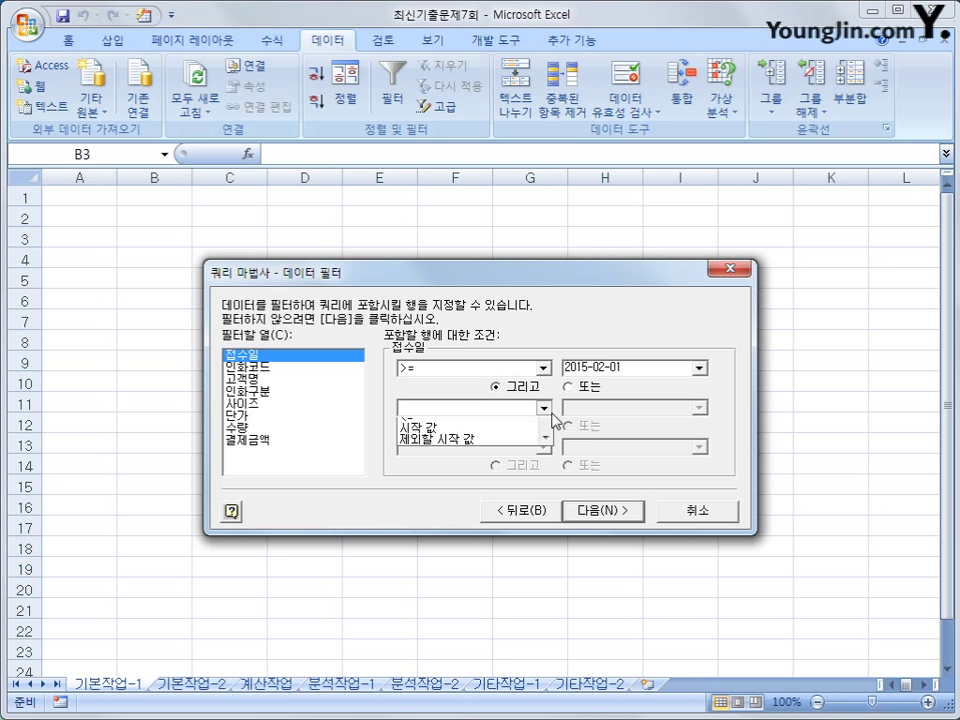
click(503, 488)
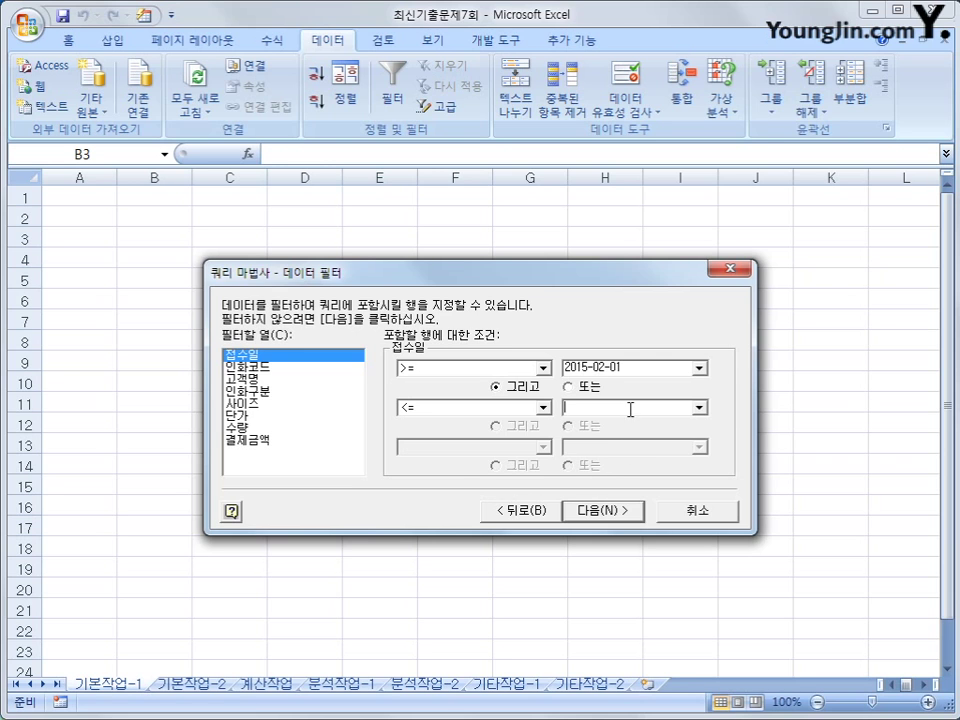
text(2015-)
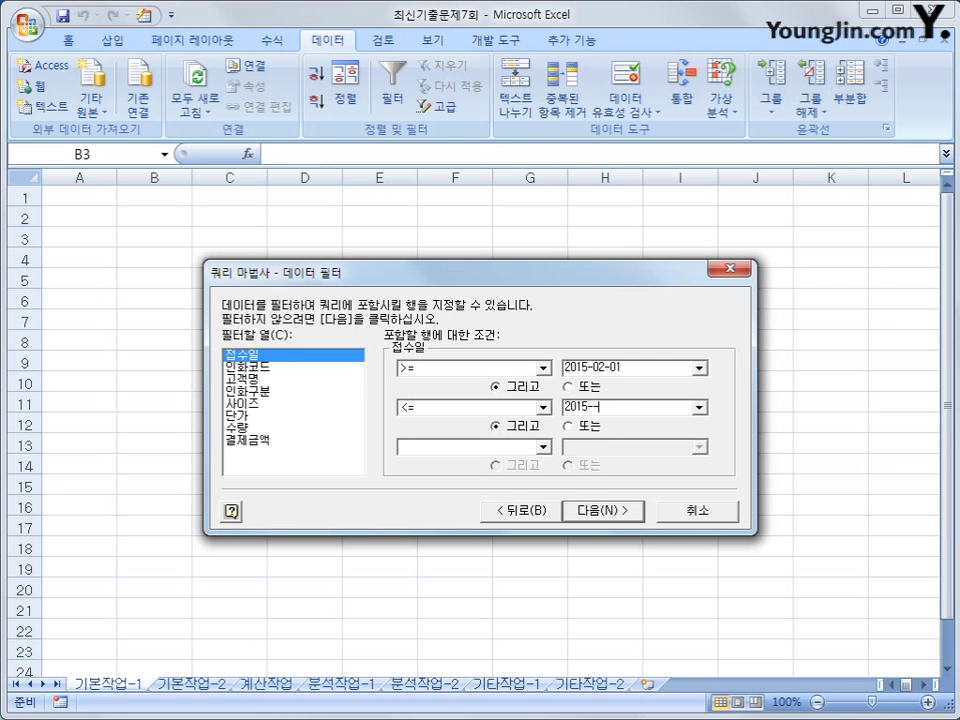
text(03-31)
Filter 단가 to values > 1000 and continue to the sort order settings
click(268, 417)
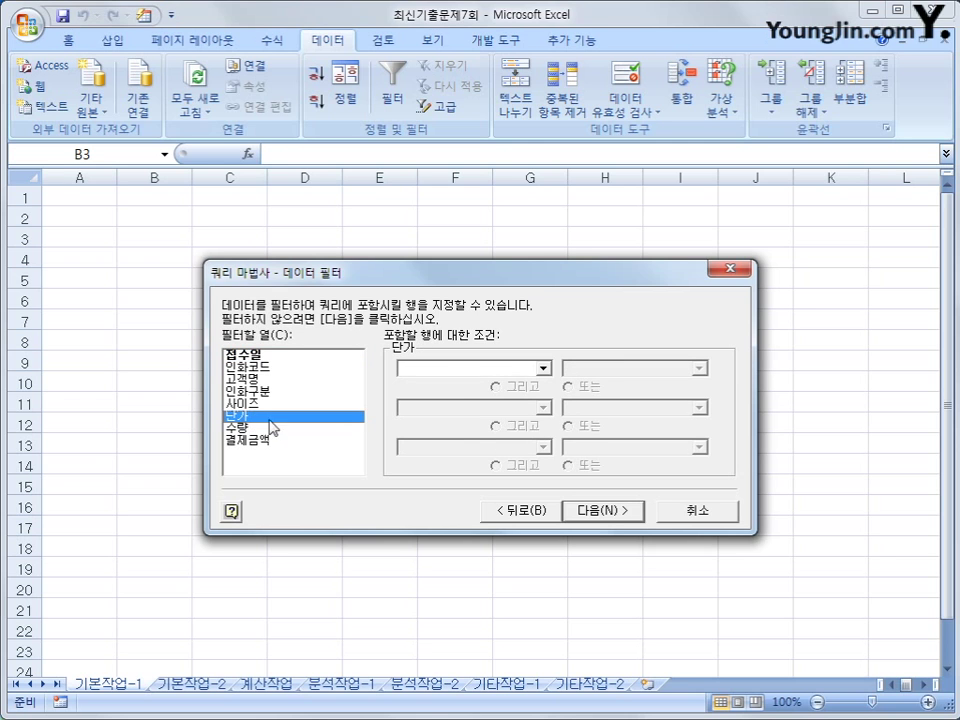
click(471, 369)
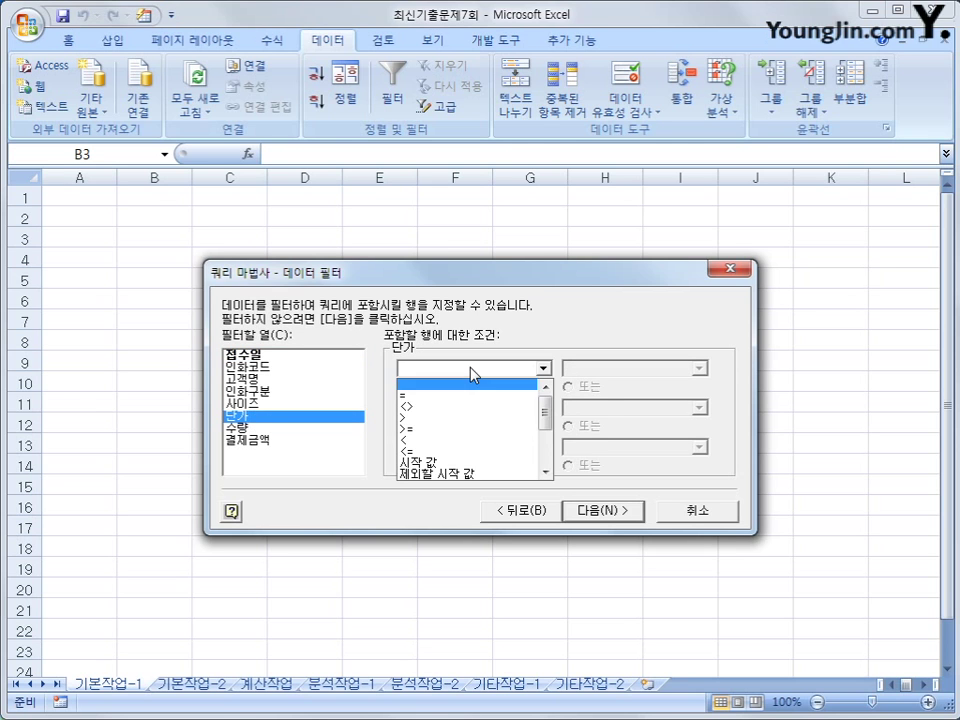
click(468, 418)
key(Tab)
text(100)
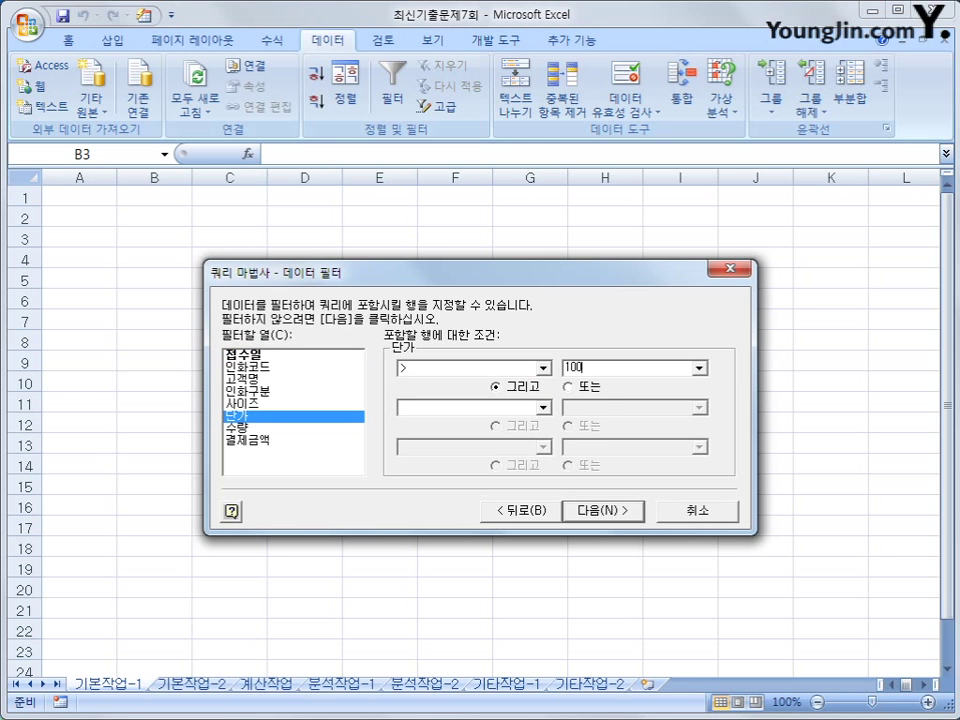
text(0)
click(637, 512)
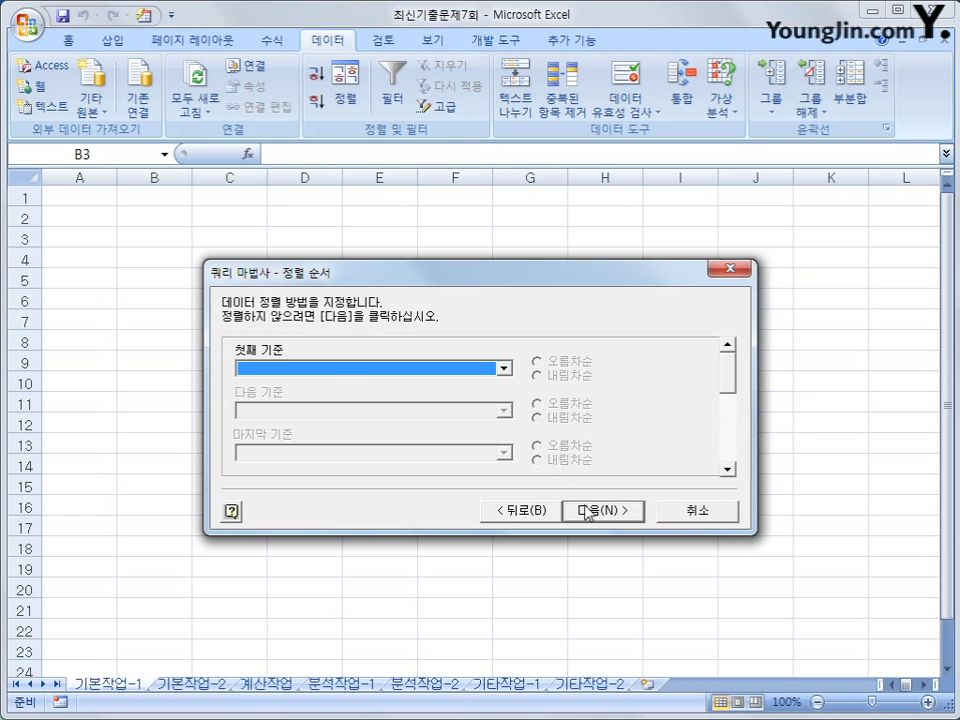
Sort the query by 접수일 in ascending order (오름차순), then by 수량 in descending order (내림차순)
click(332, 370)
click(335, 398)
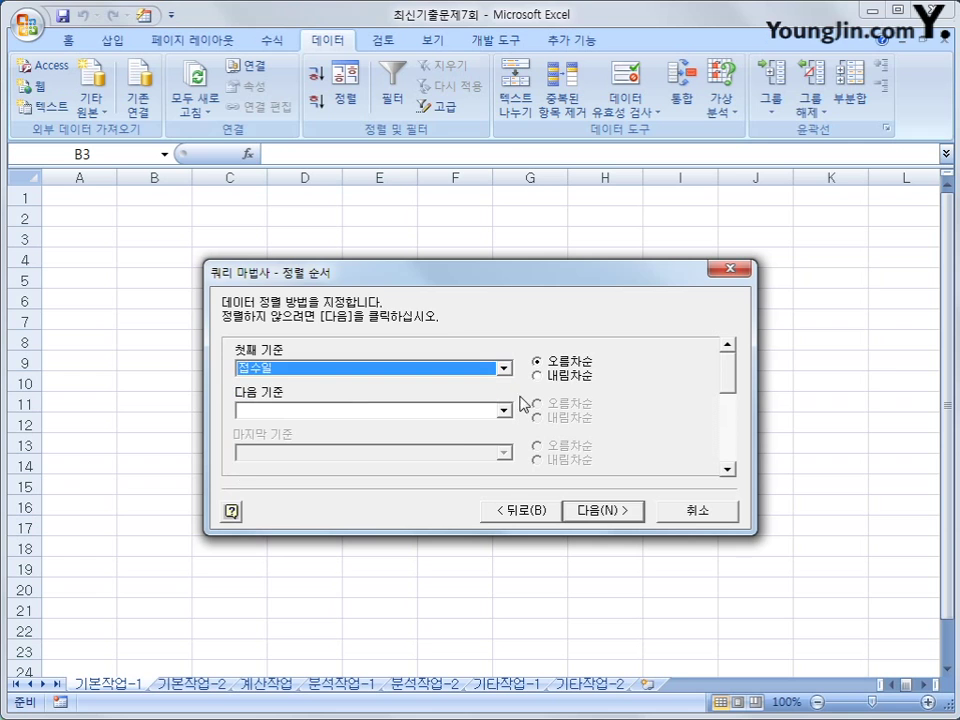
click(455, 412)
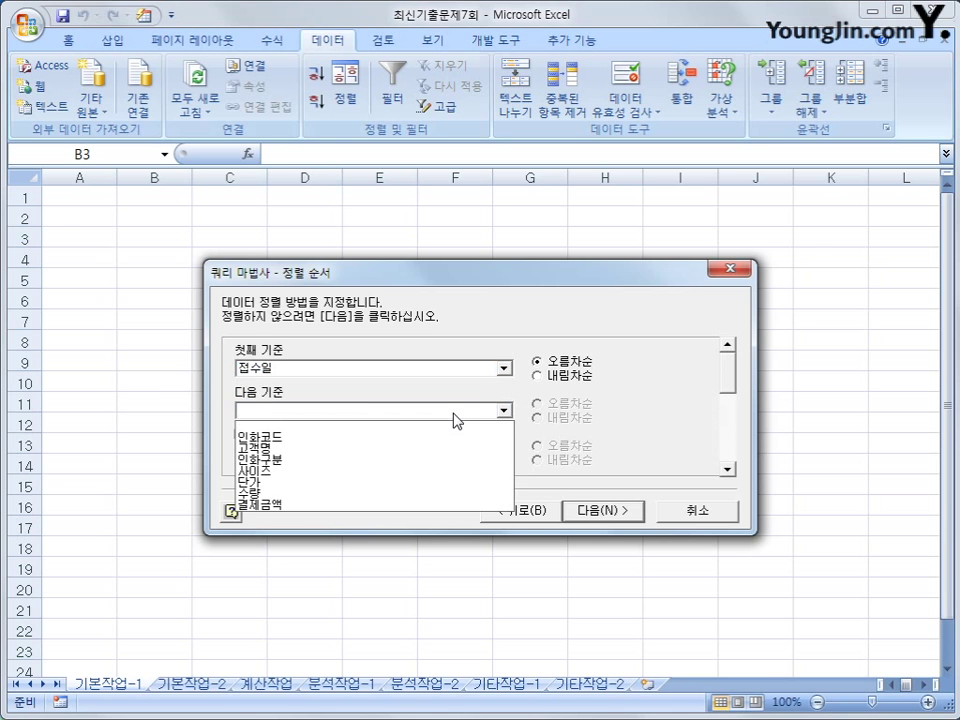
click(435, 494)
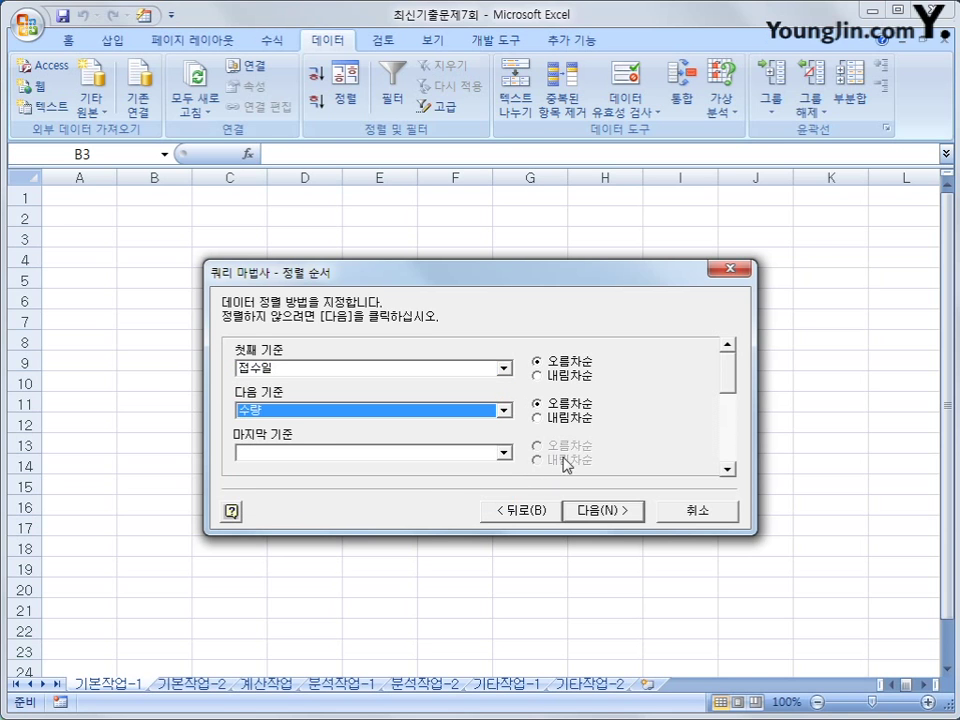
click(573, 419)
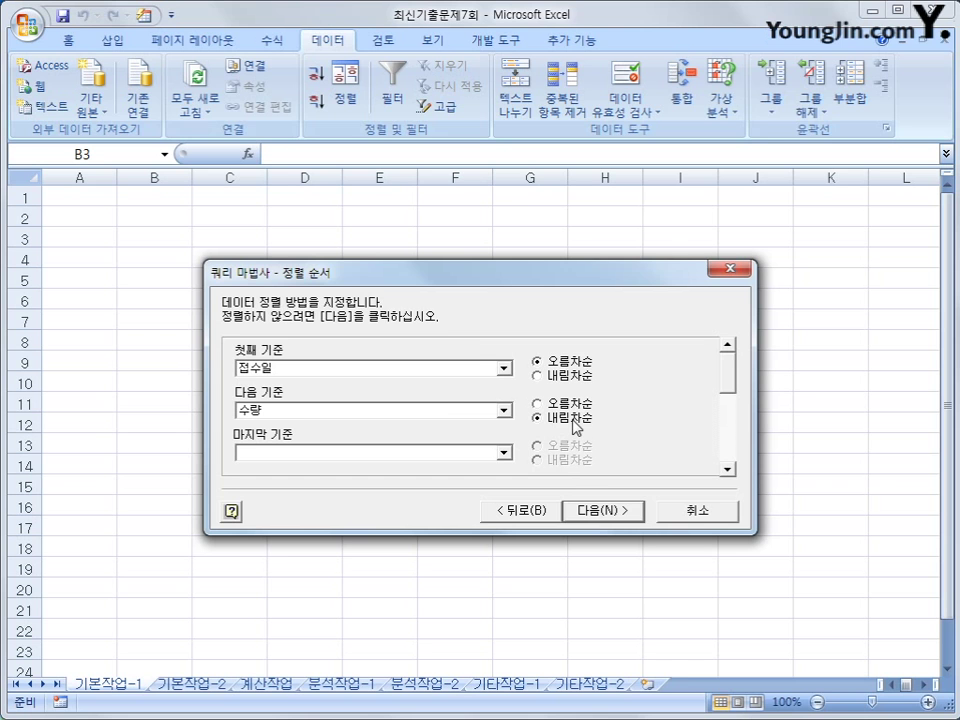
Finish the query wizard, returning the data to Excel as a table (표) in the existing worksheet at =$B$3
click(590, 514)
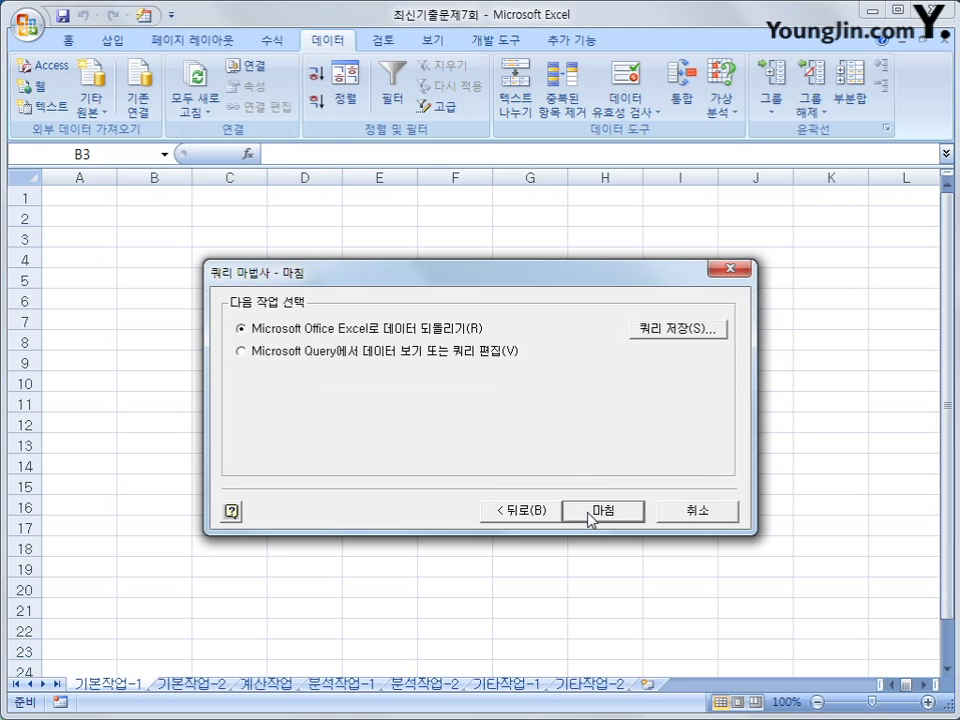
click(590, 512)
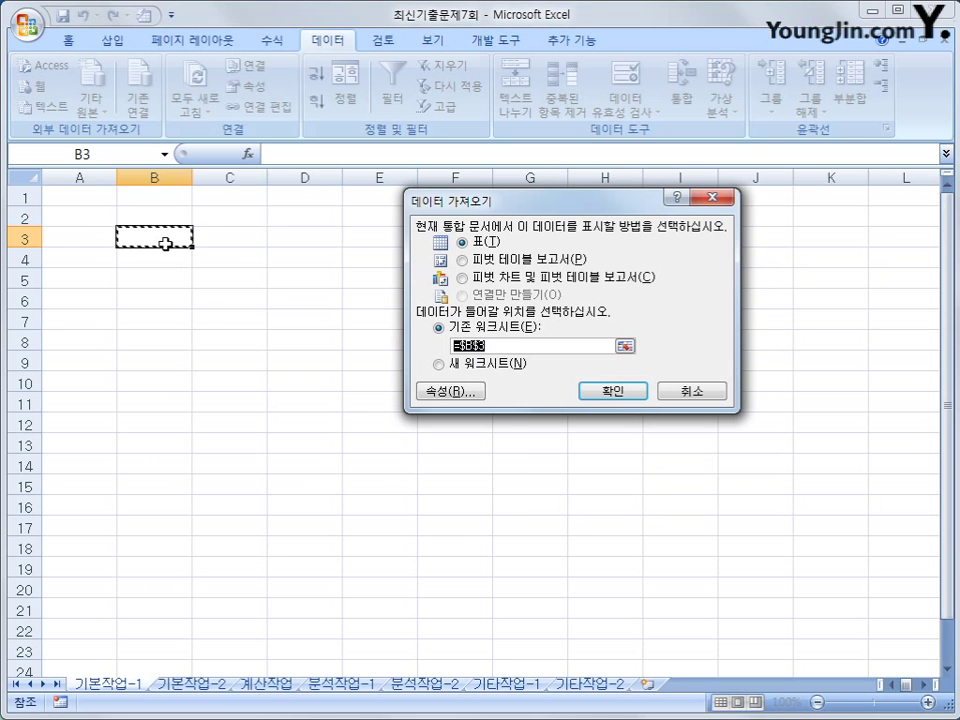
click(636, 392)
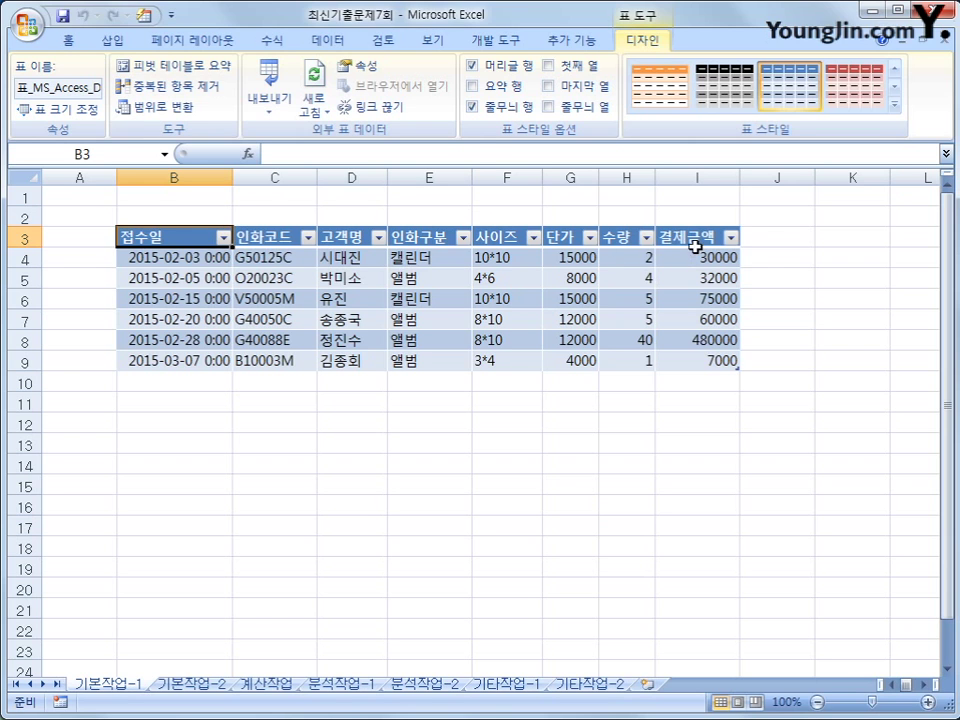
Check the 접수일, 단가 and 수량 columns of the imported table against the filter and sort conditions
drag(195, 259, 202, 358)
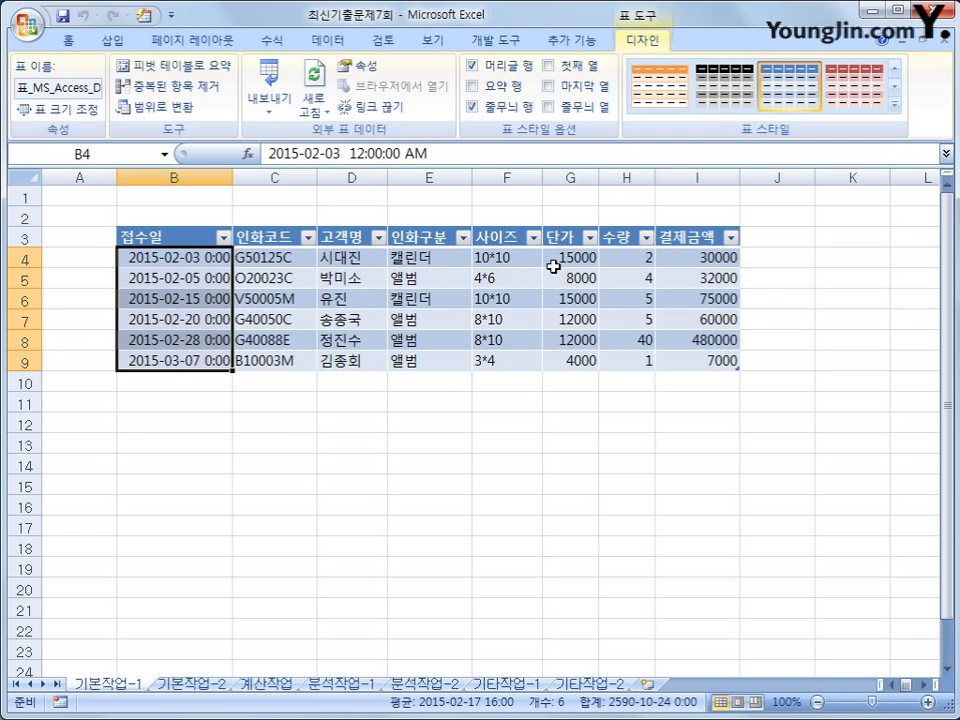
drag(579, 258, 577, 360)
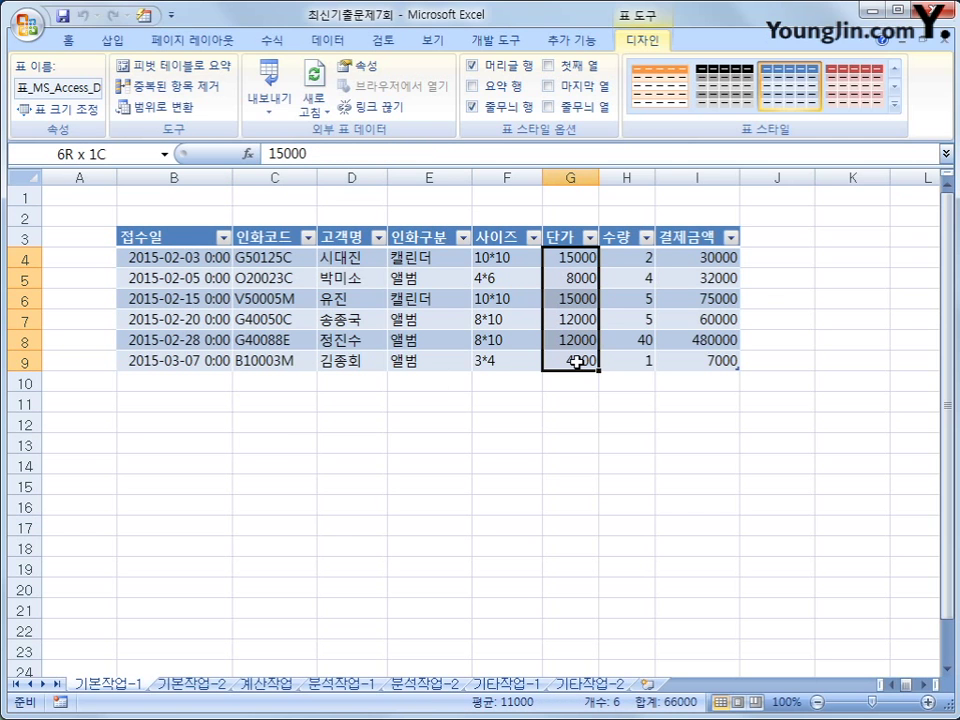
drag(160, 258, 176, 368)
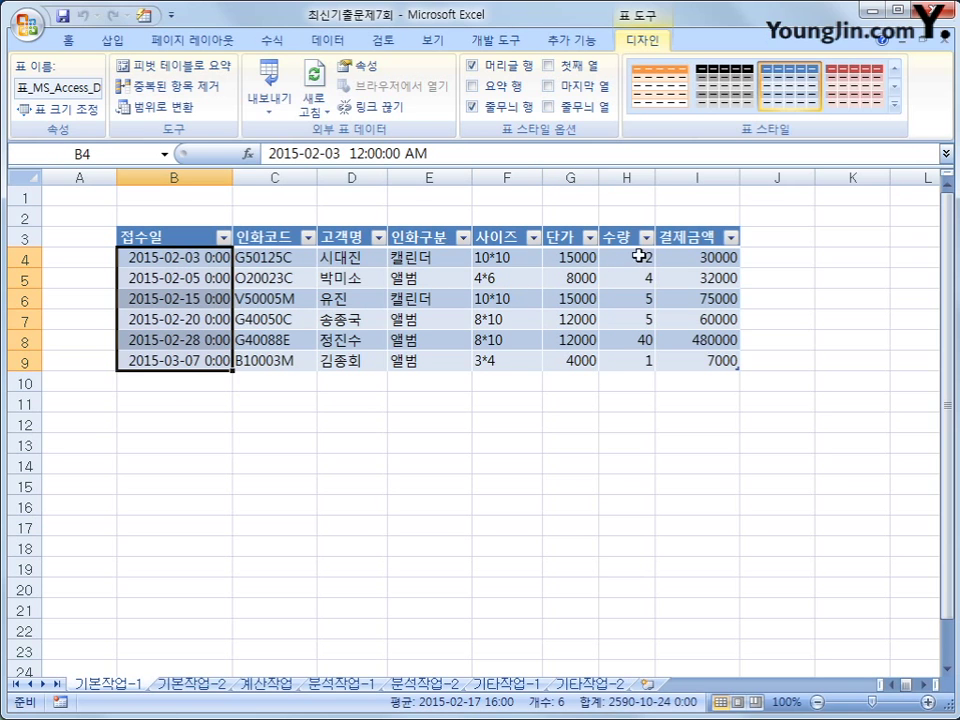
drag(636, 258, 637, 358)
click(637, 358)
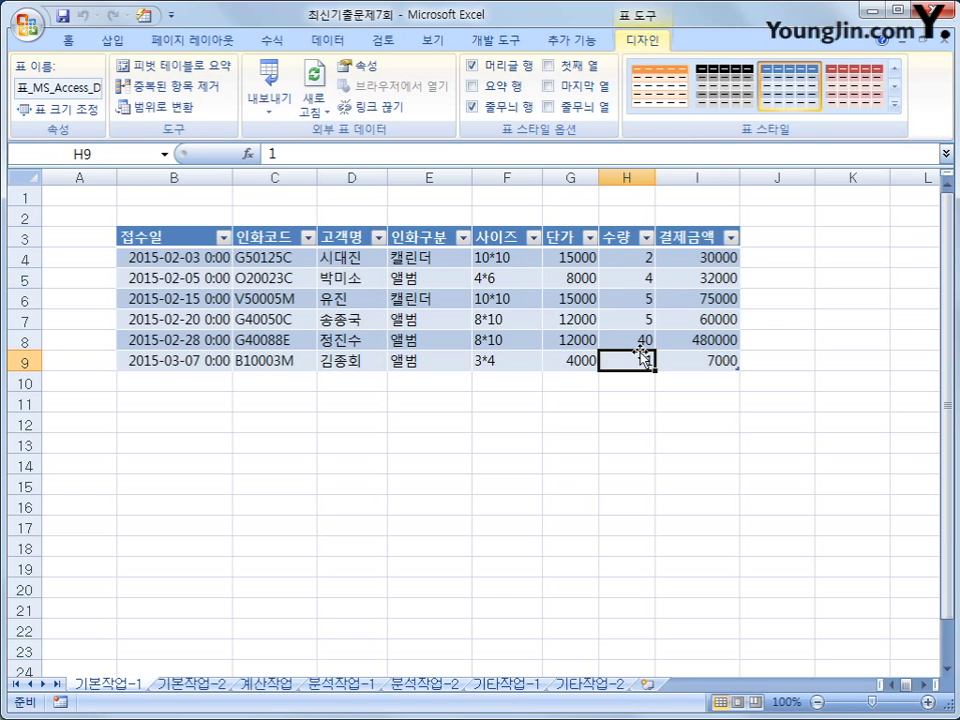
On sheet 기본작업-2, copy the 고객등급 heading with the values Orange and Blue to a criteria range starting at B25
click(192, 684)
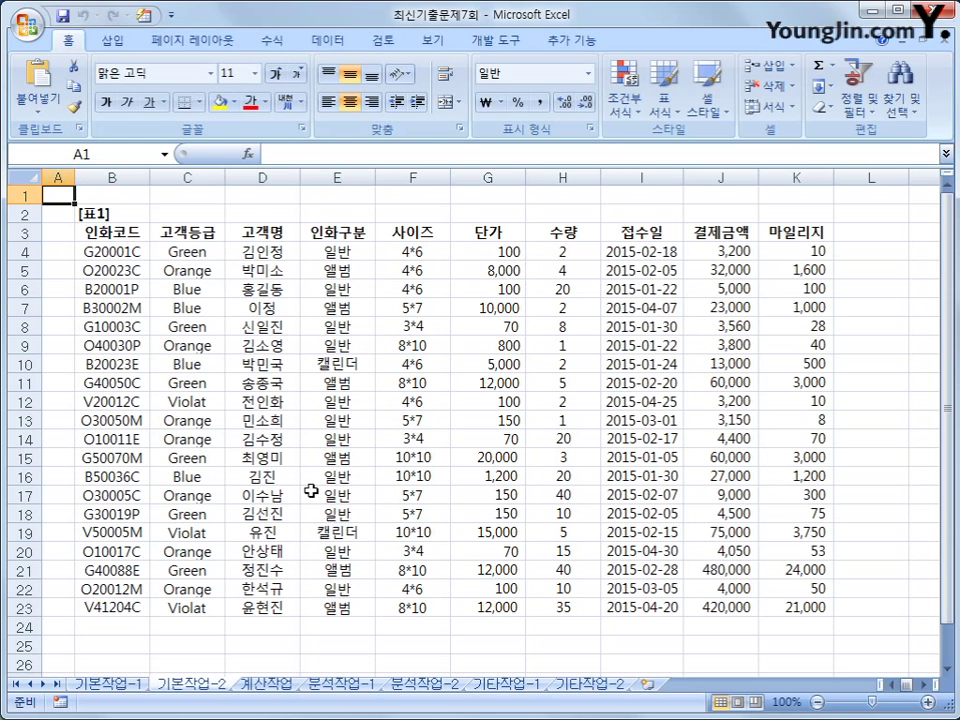
click(204, 235)
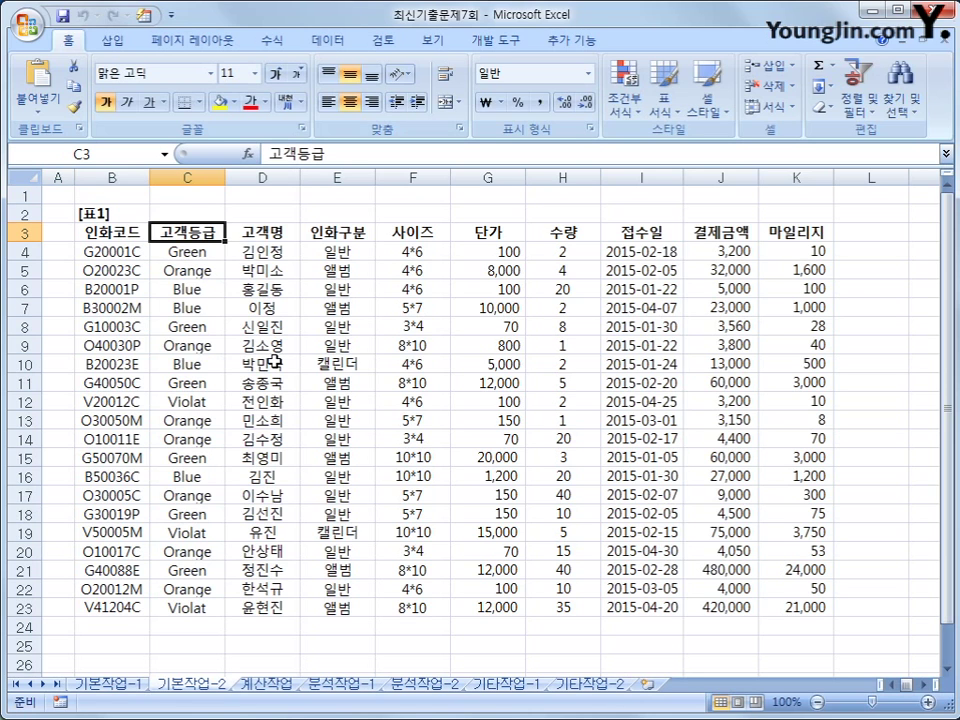
ctrl+click(212, 272)
ctrl+click(215, 290)
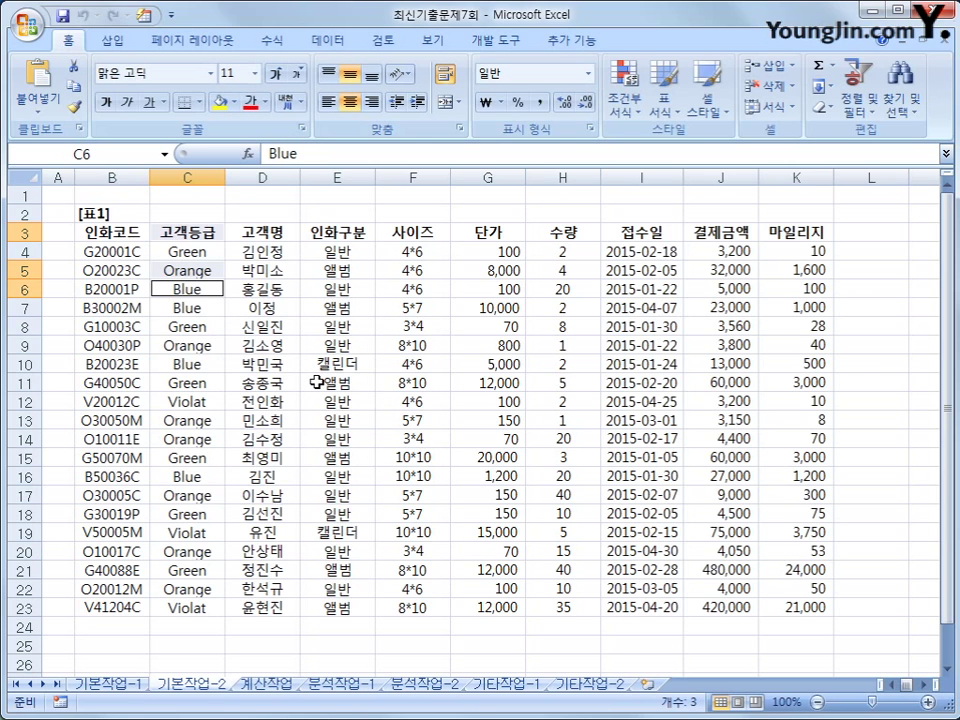
key(ctrl+c)
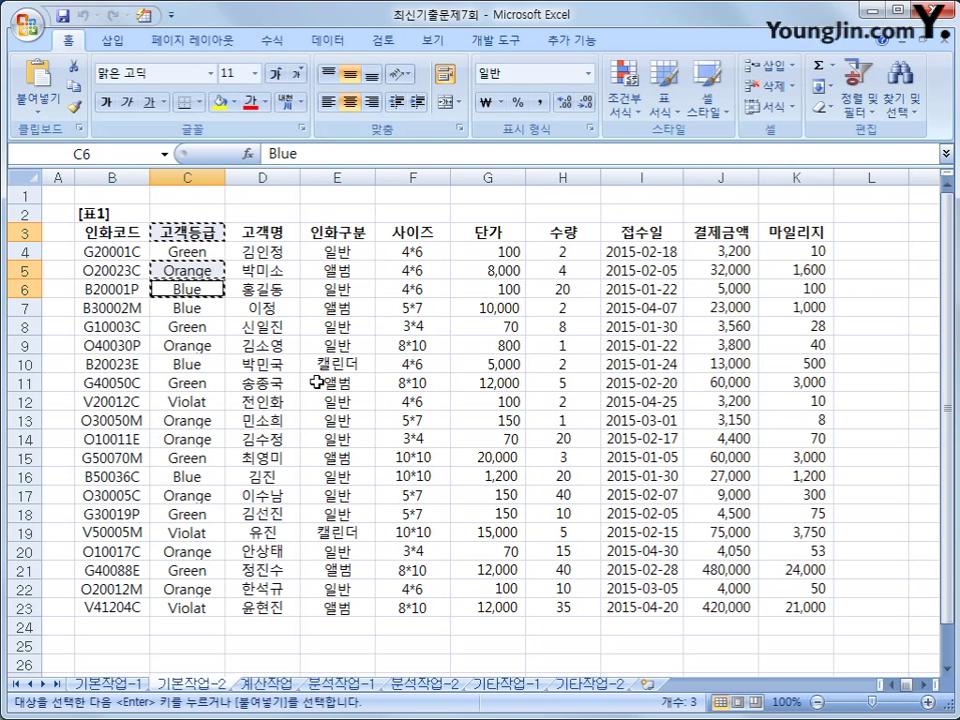
scroll(253, 484, down, 2)
click(131, 536)
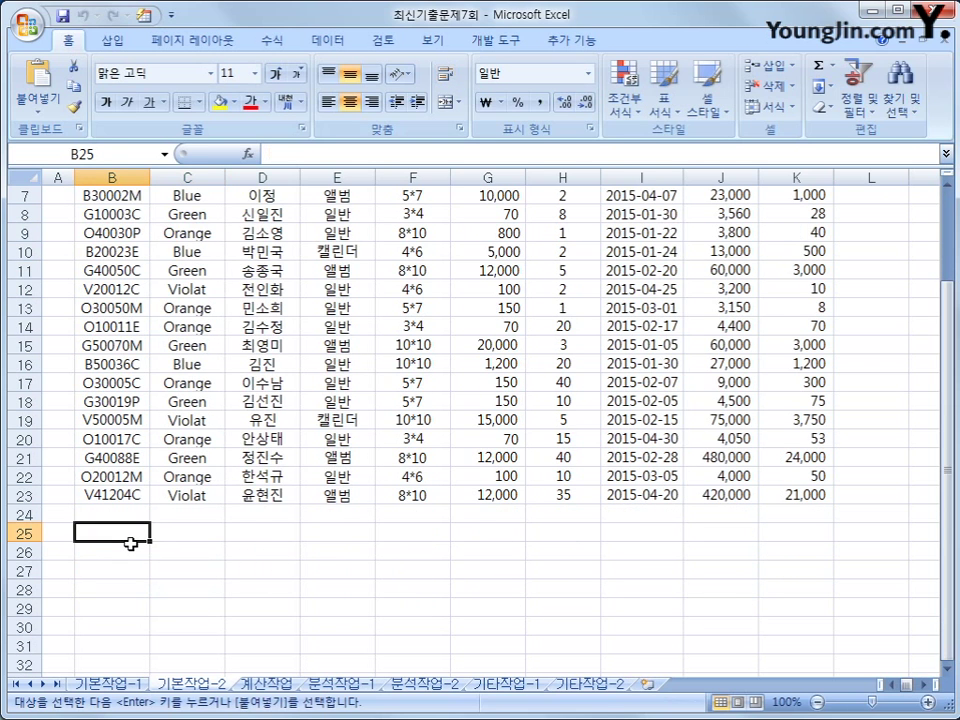
key(ctrl+v)
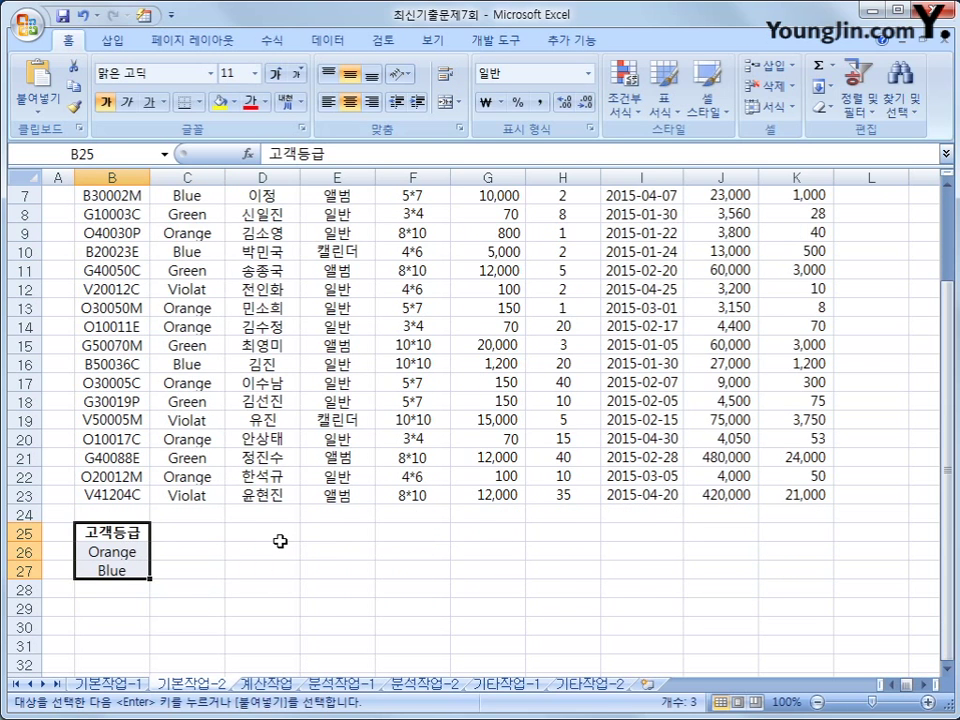
Copy the 결제금액 heading from J3 to C25, beside the 고객등급 criteria heading
scroll(396, 541, up, 2)
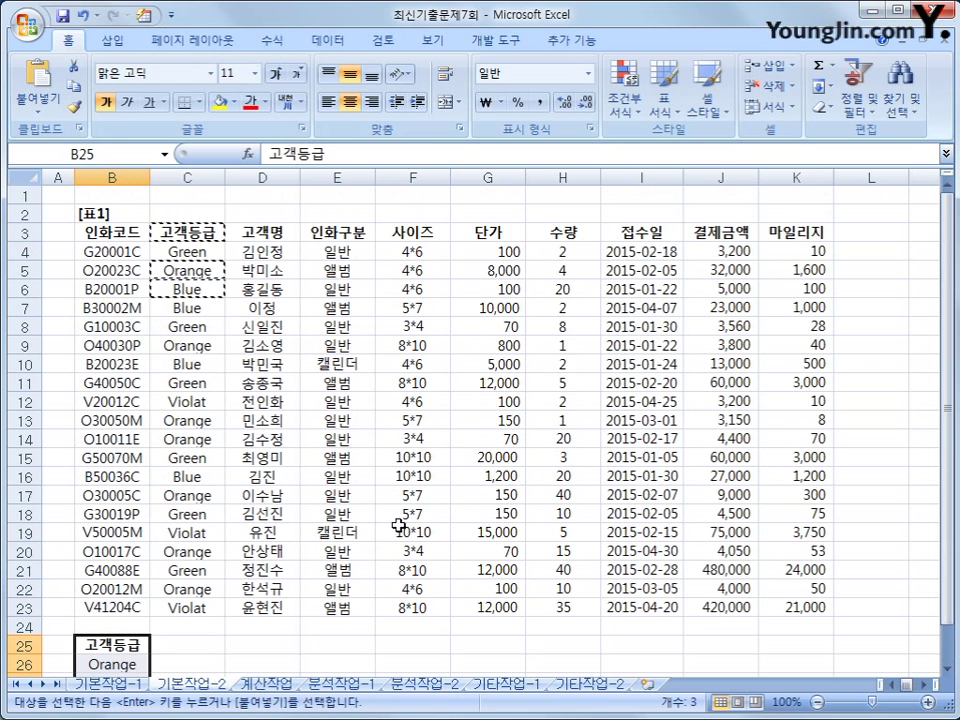
click(645, 232)
click(704, 234)
key(ctrl+c)
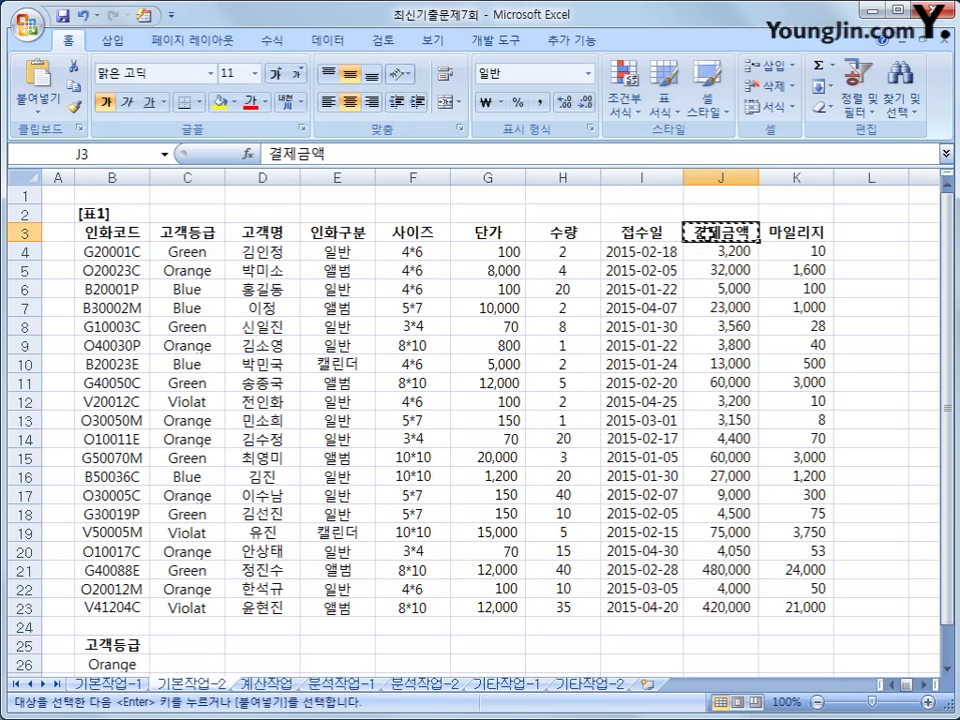
click(181, 646)
key(ctrl+v)
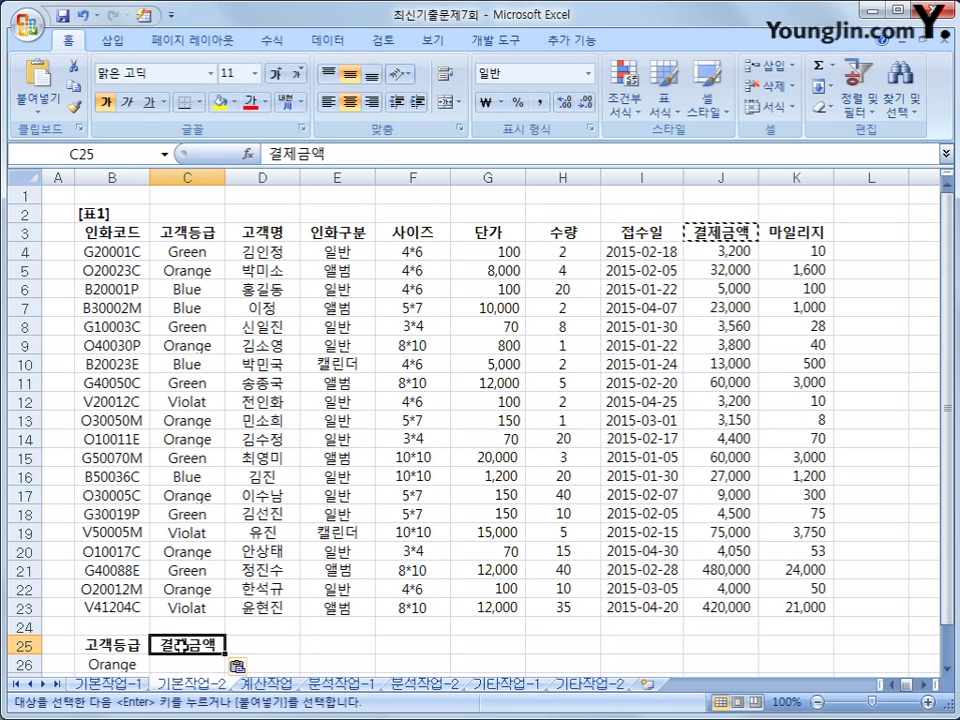
Review the 고객등급 criteria cells and the empty 결제금액 condition cell below the source table
scroll(181, 646, down, 2)
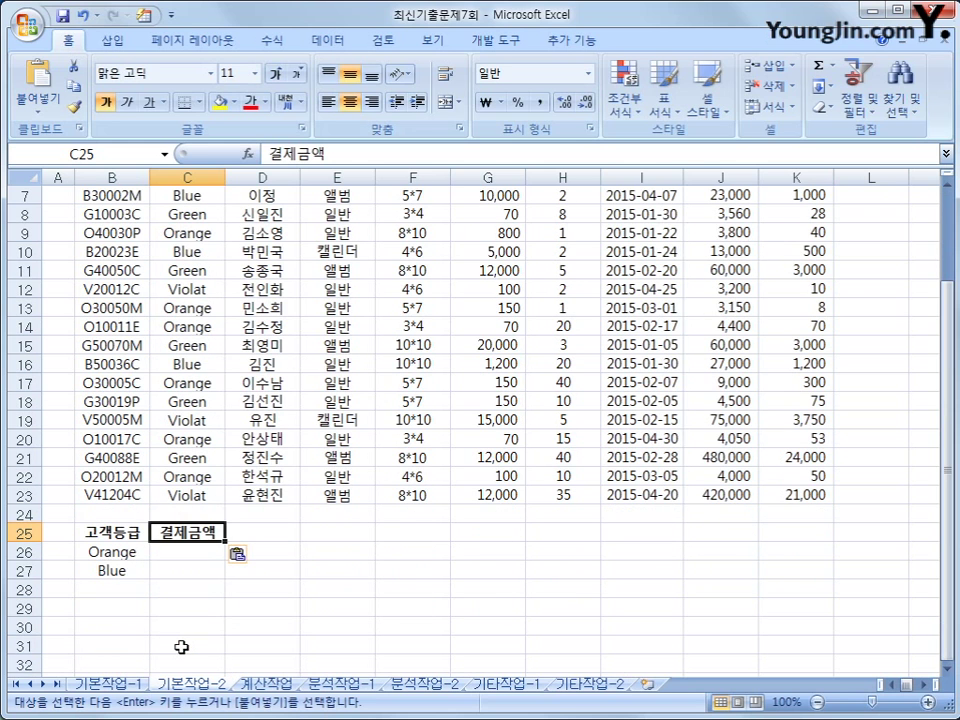
click(122, 533)
click(122, 551)
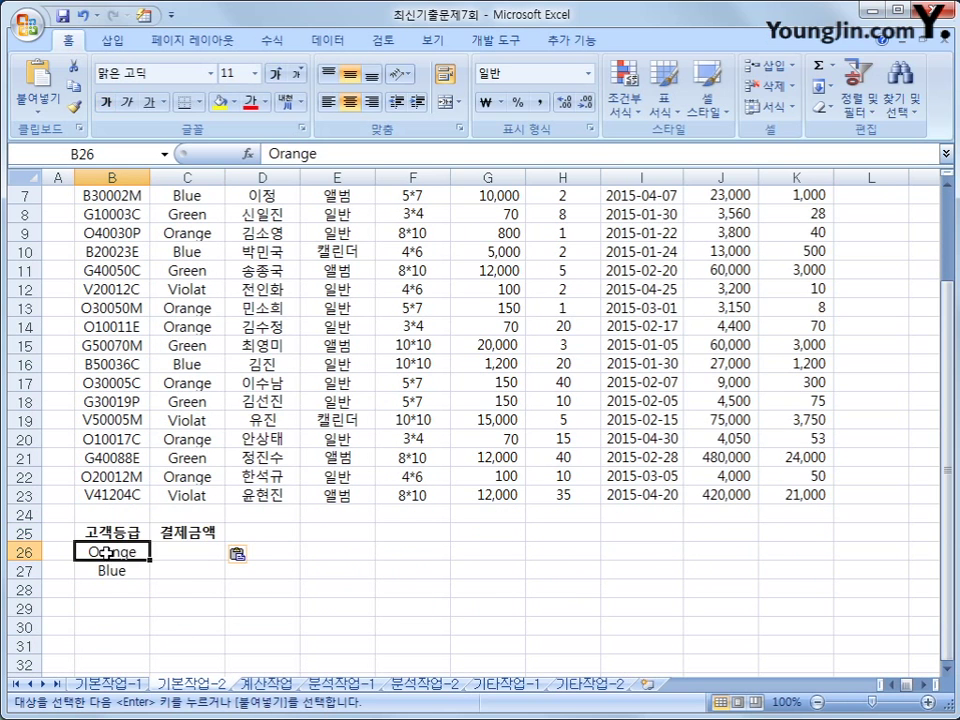
scroll(128, 551, up, 2)
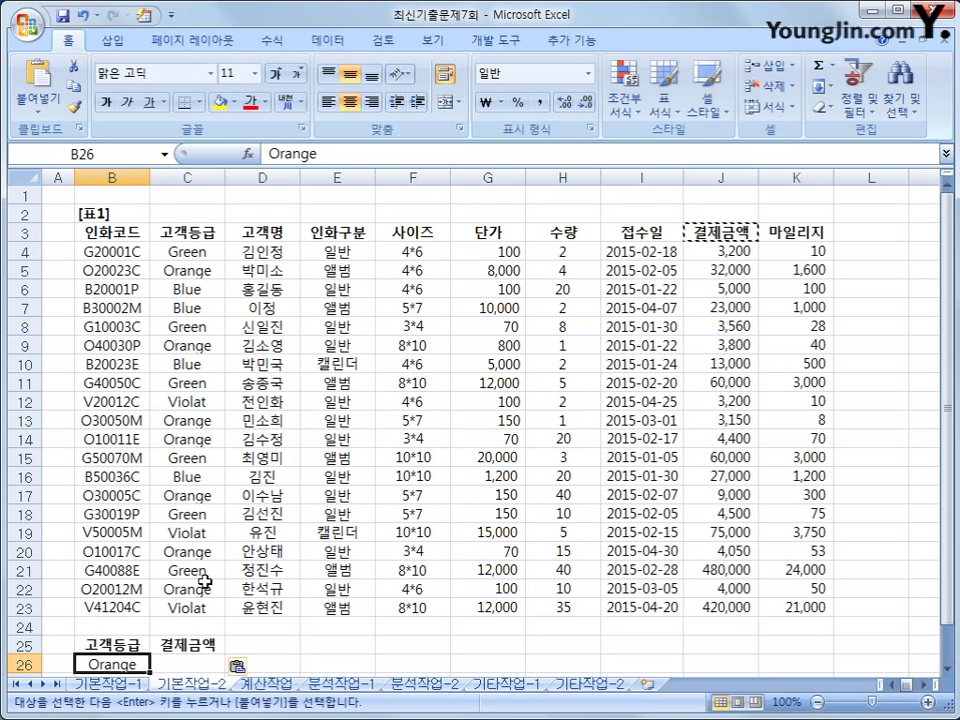
scroll(204, 578, down, 2)
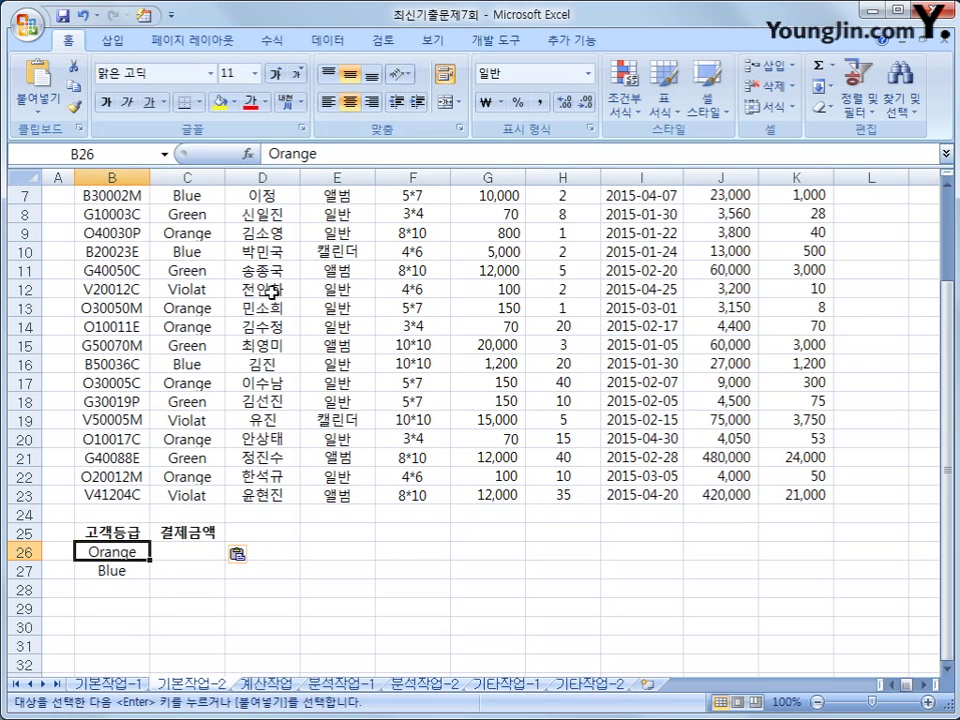
click(184, 554)
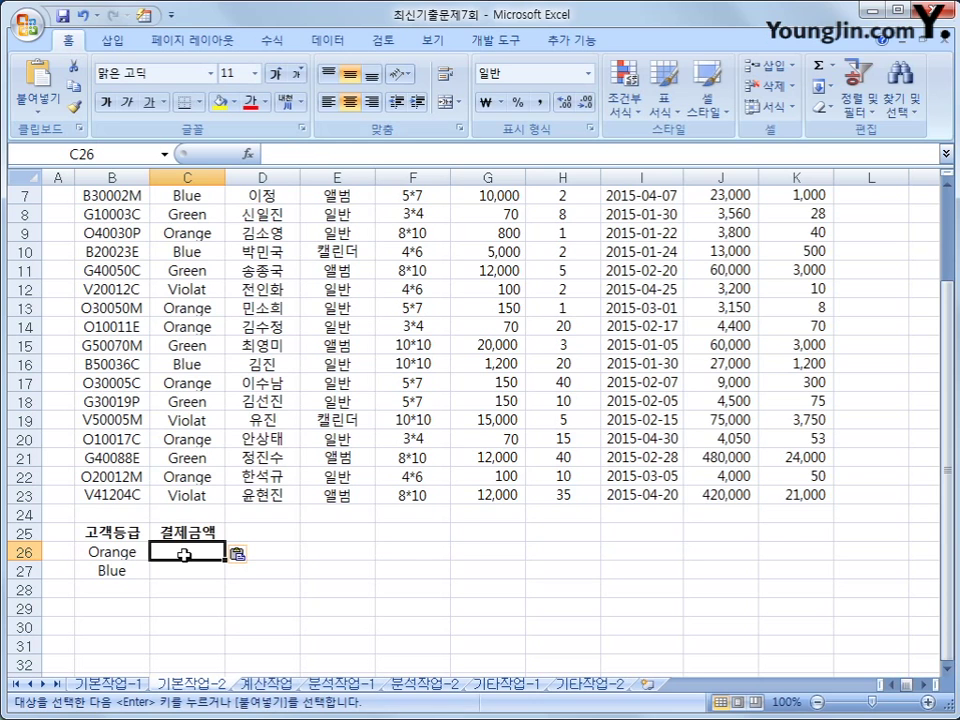
drag(112, 533, 124, 570)
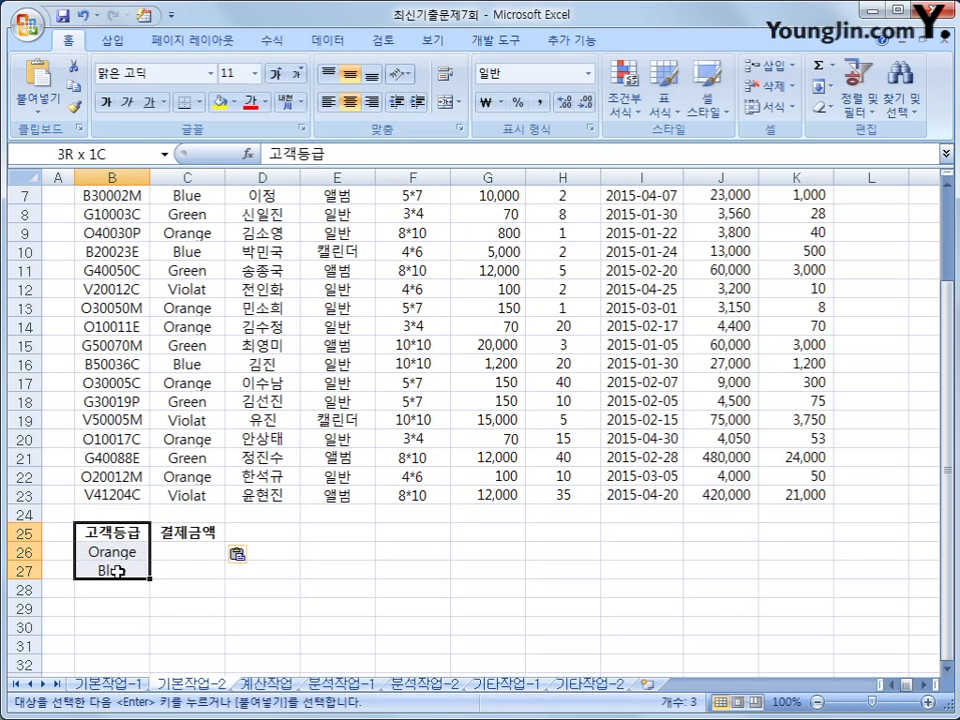
click(108, 549)
click(111, 570)
Enter the 결제금액 condition >=10000 in both C26 and C27 of the criteria range
click(186, 552)
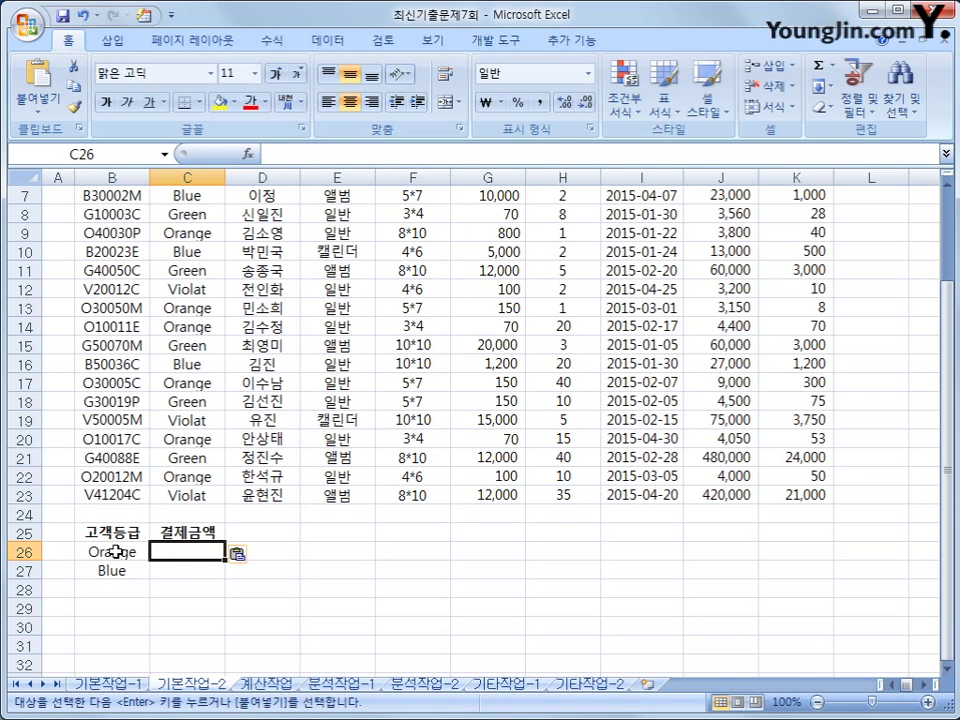
text(>=)
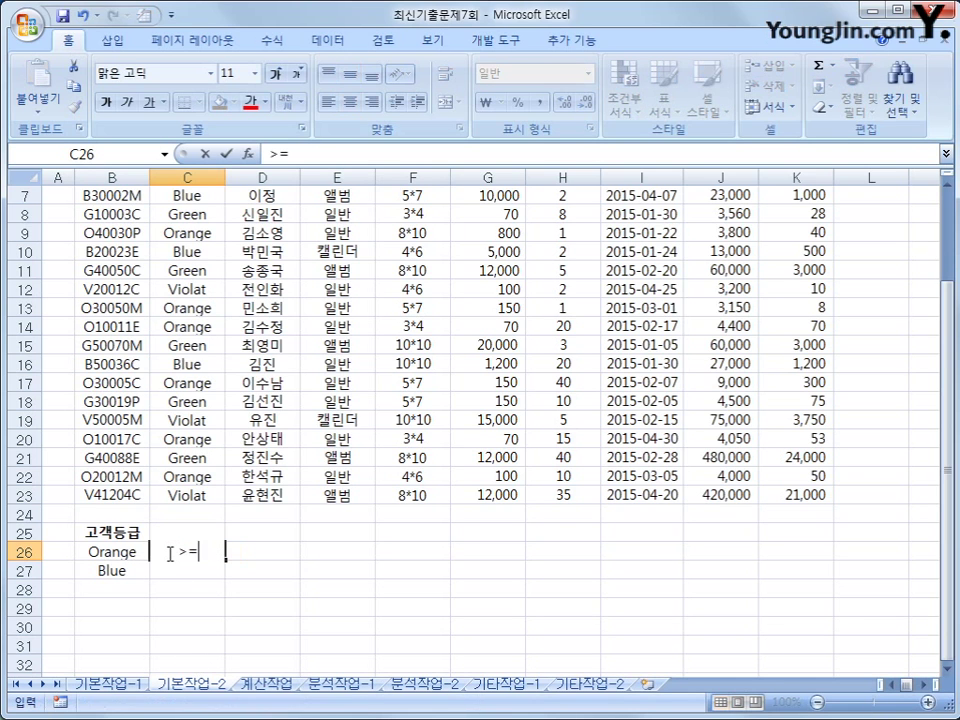
text(100000)
key(Return)
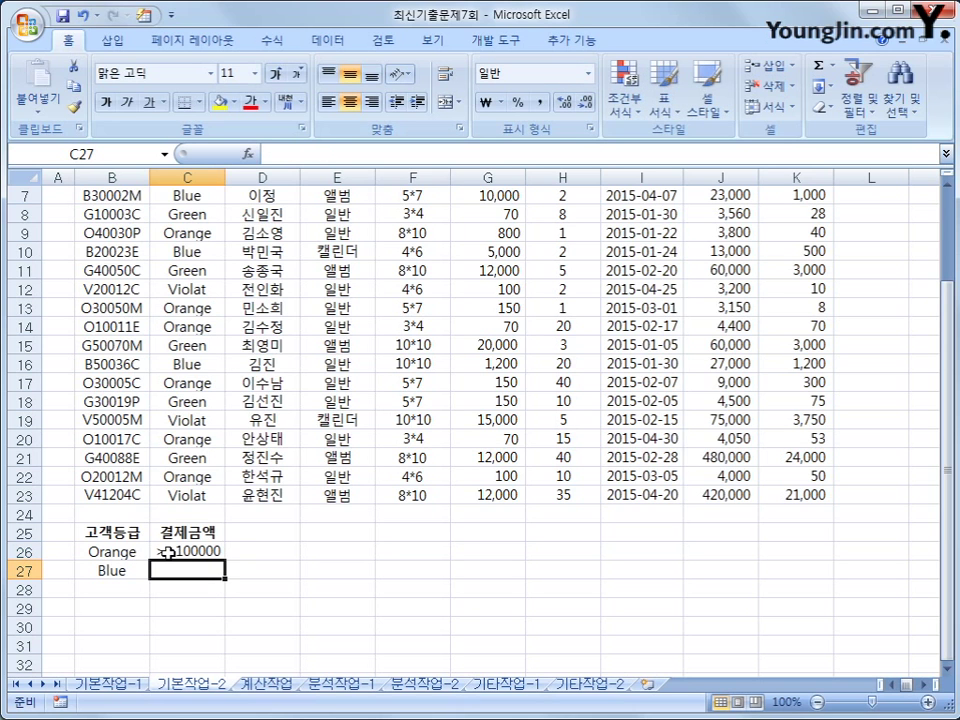
double_click(165, 552)
key(BackSpace)
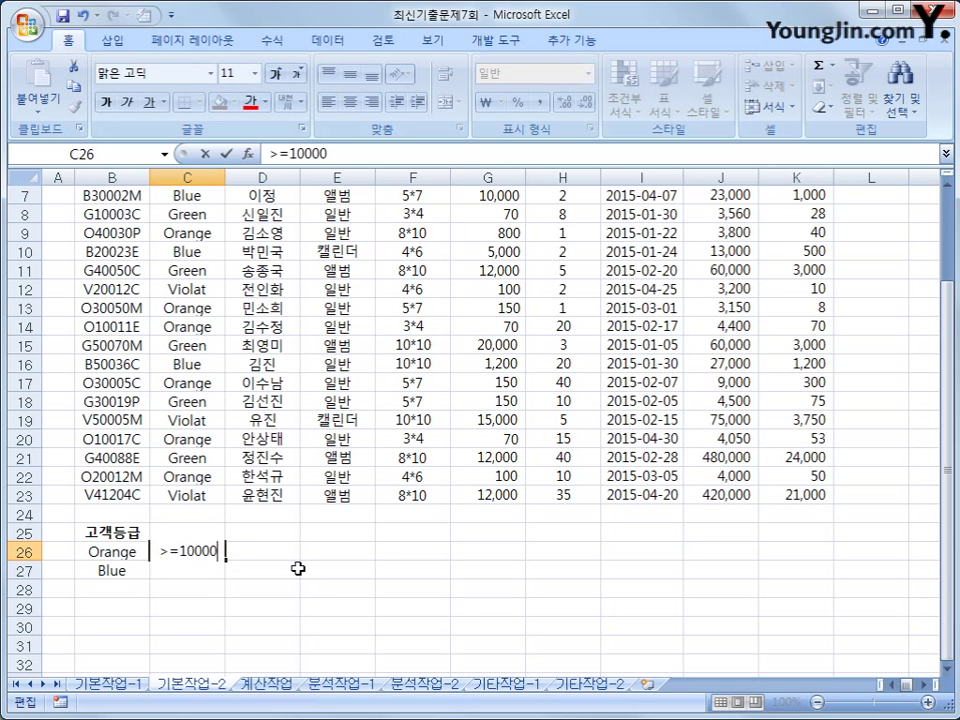
key(Return)
text(>=)
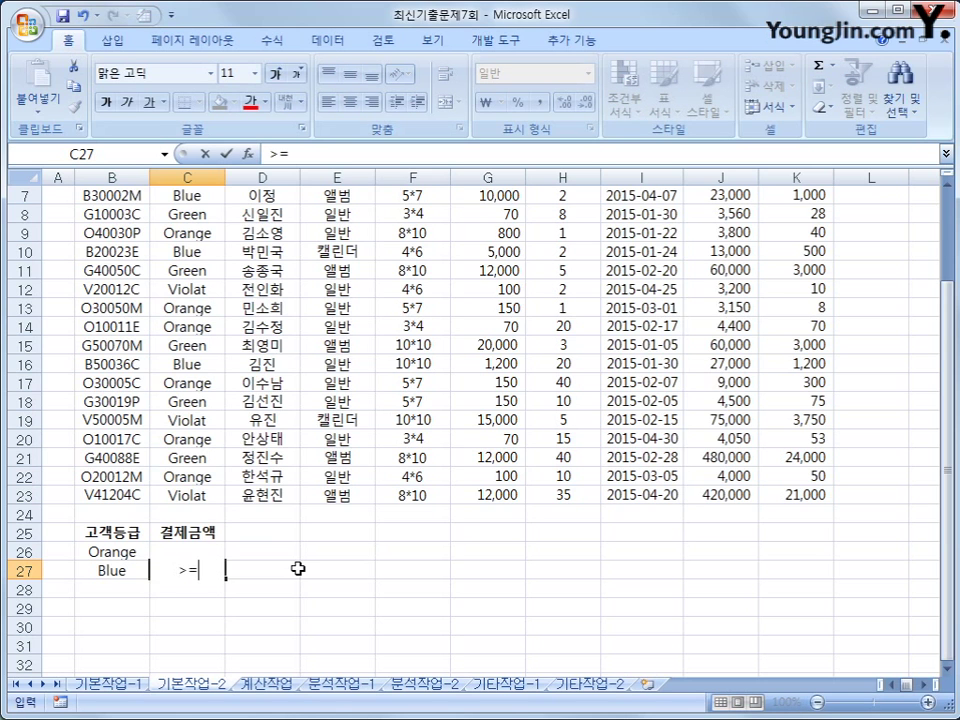
text(10000)
key(Return)
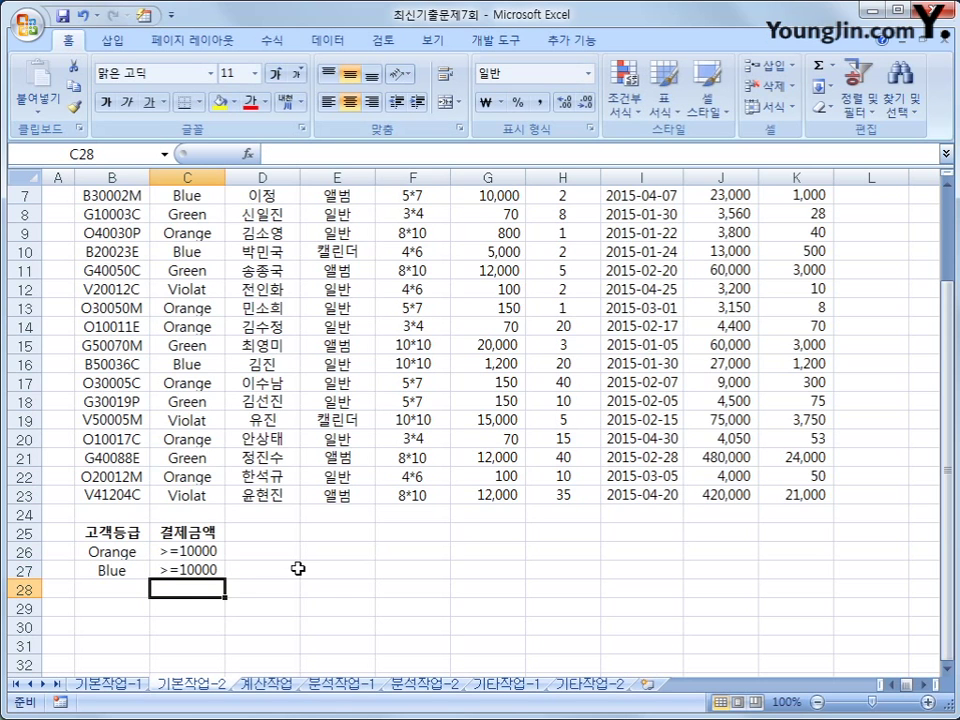
Check the Orange and Blue criteria rows, each paired with its 결제금액 condition, in B26:C27
key(Up)
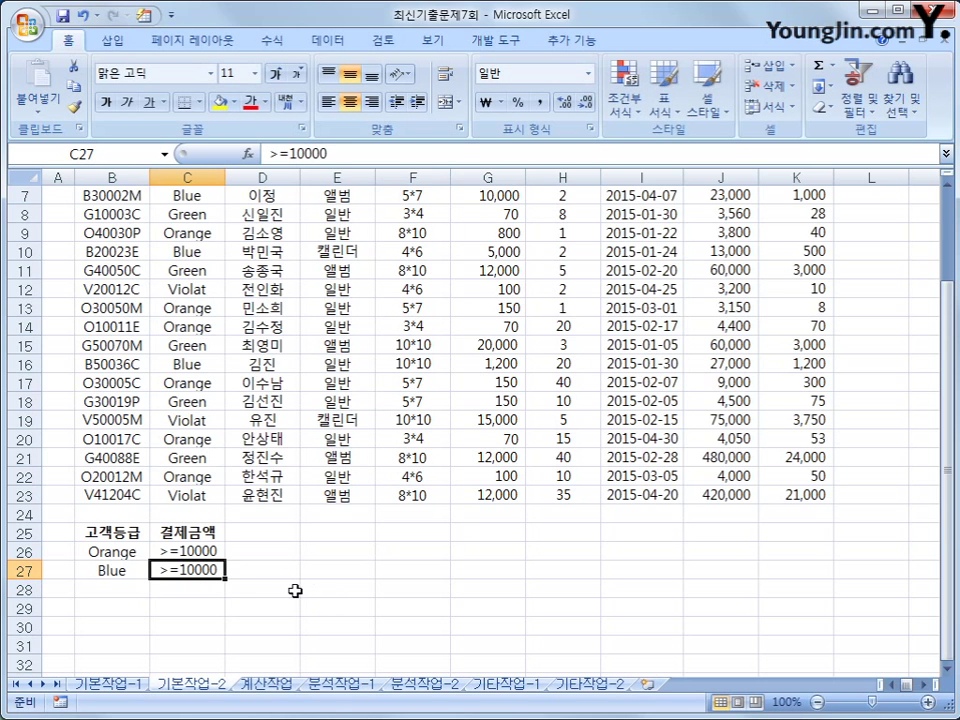
drag(103, 552, 203, 552)
click(110, 570)
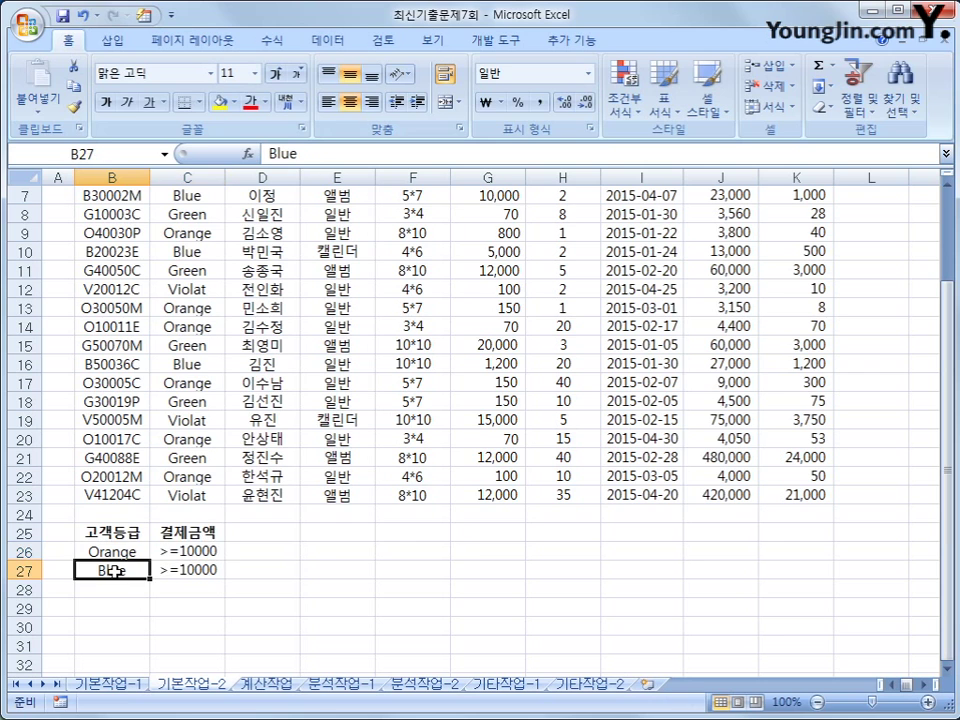
drag(112, 570, 156, 572)
click(170, 570)
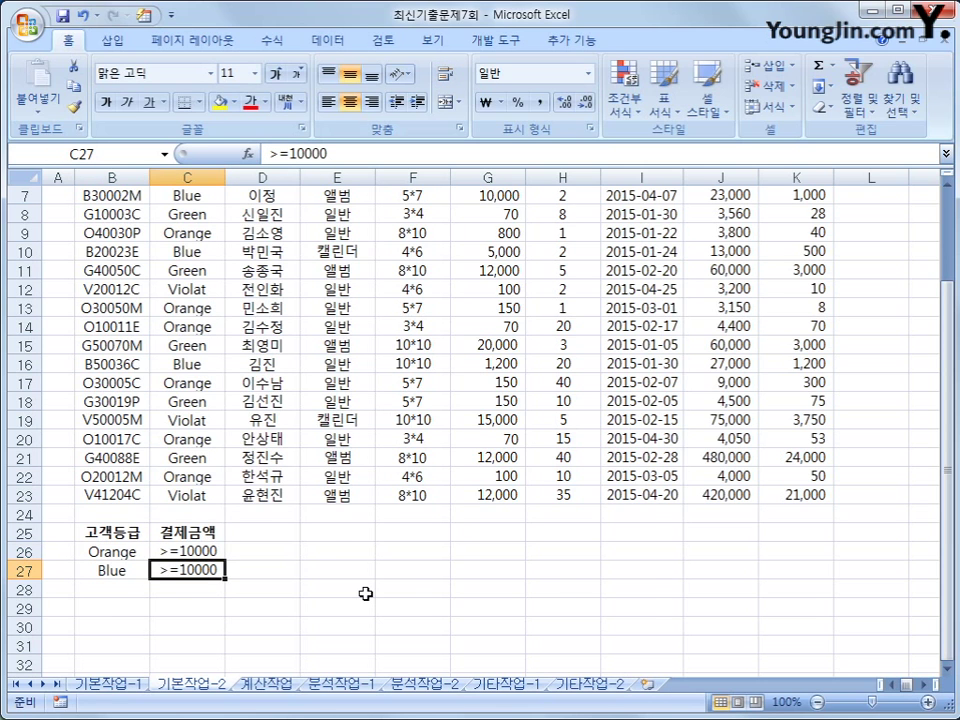
Copy the 인화코드, 고객명, 접수일 and 결제금액 headings from row 3 to B30:E30 as the extract headings
scroll(366, 594, up, 2)
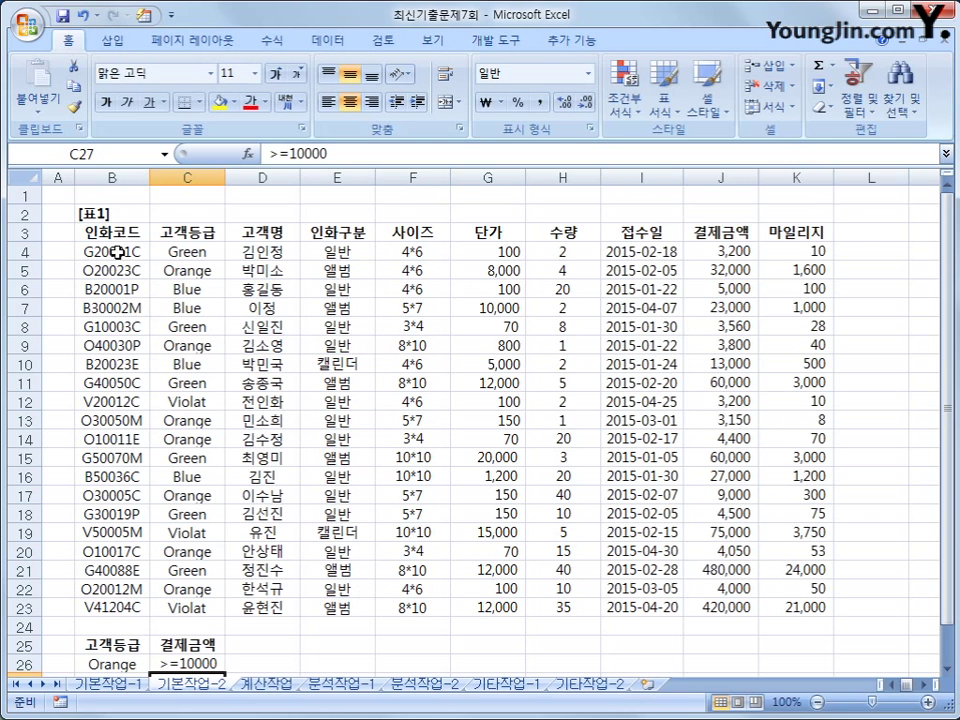
click(117, 236)
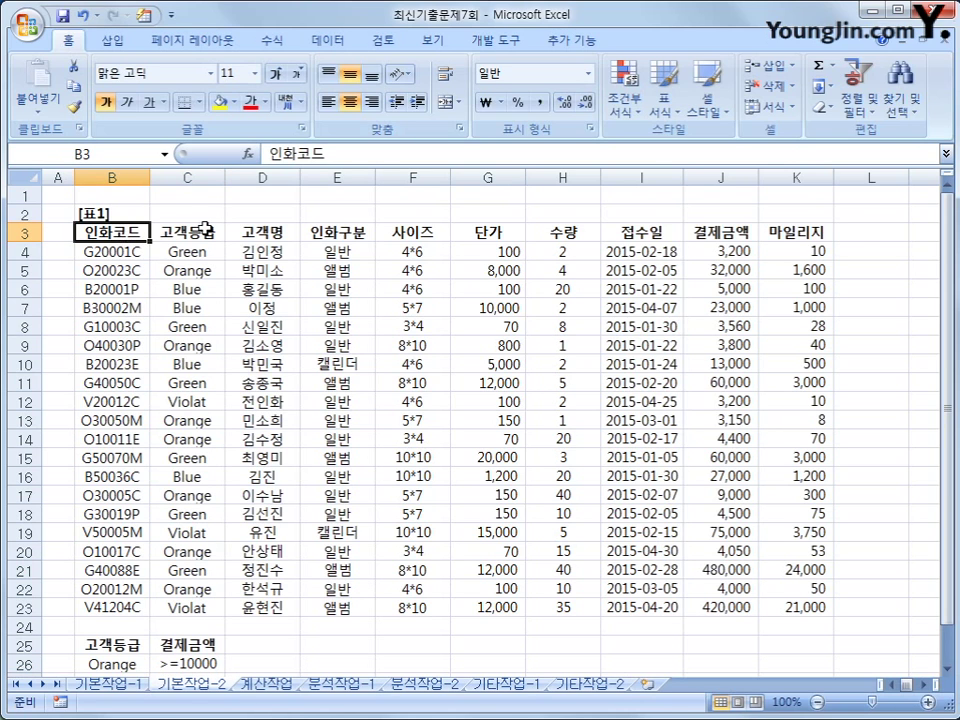
ctrl+click(265, 234)
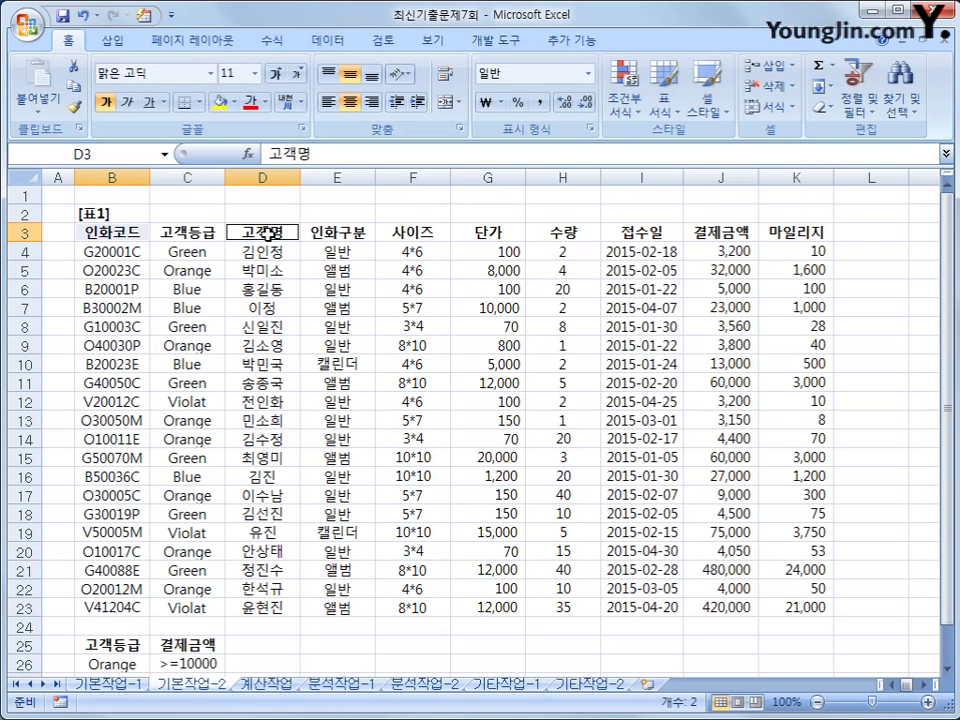
ctrl+click(643, 232)
ctrl+click(736, 233)
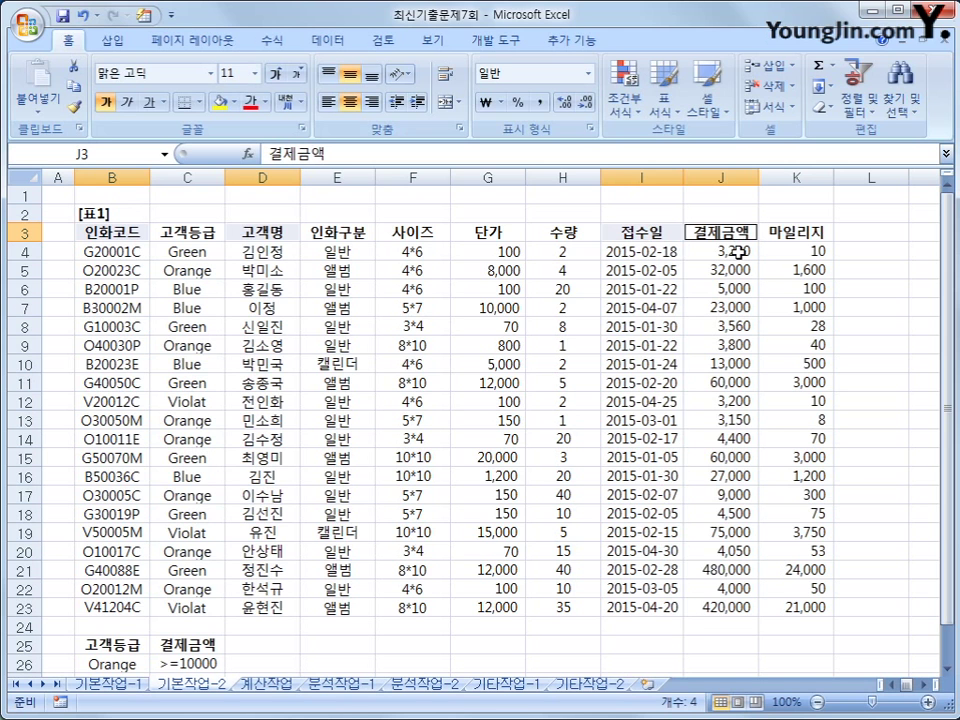
key(ctrl+c)
scroll(229, 492, down, 2)
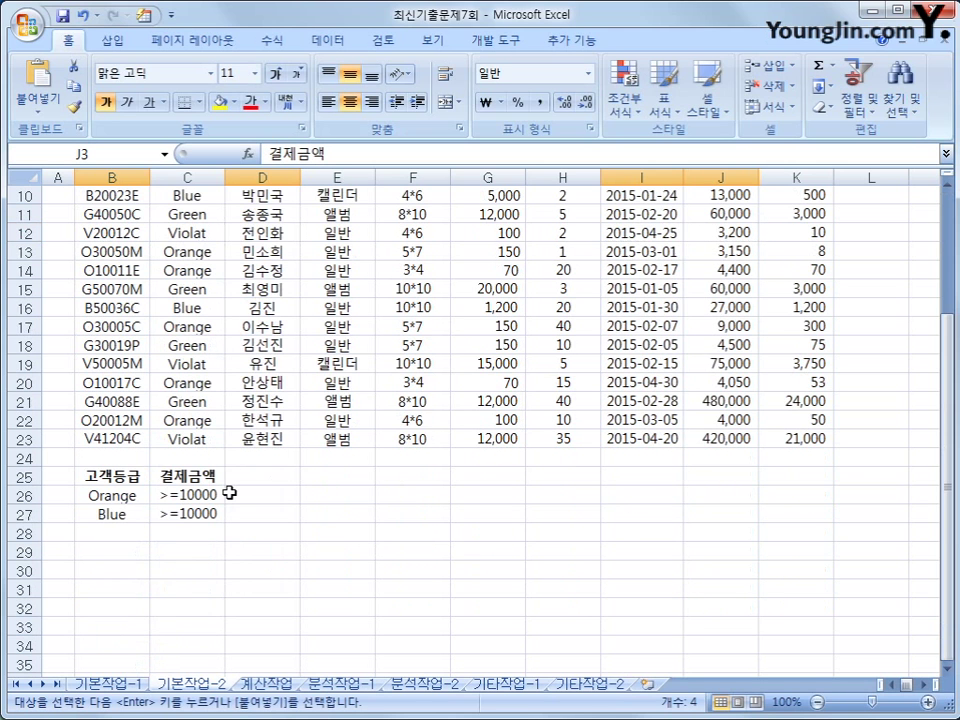
click(100, 567)
key(ctrl+v)
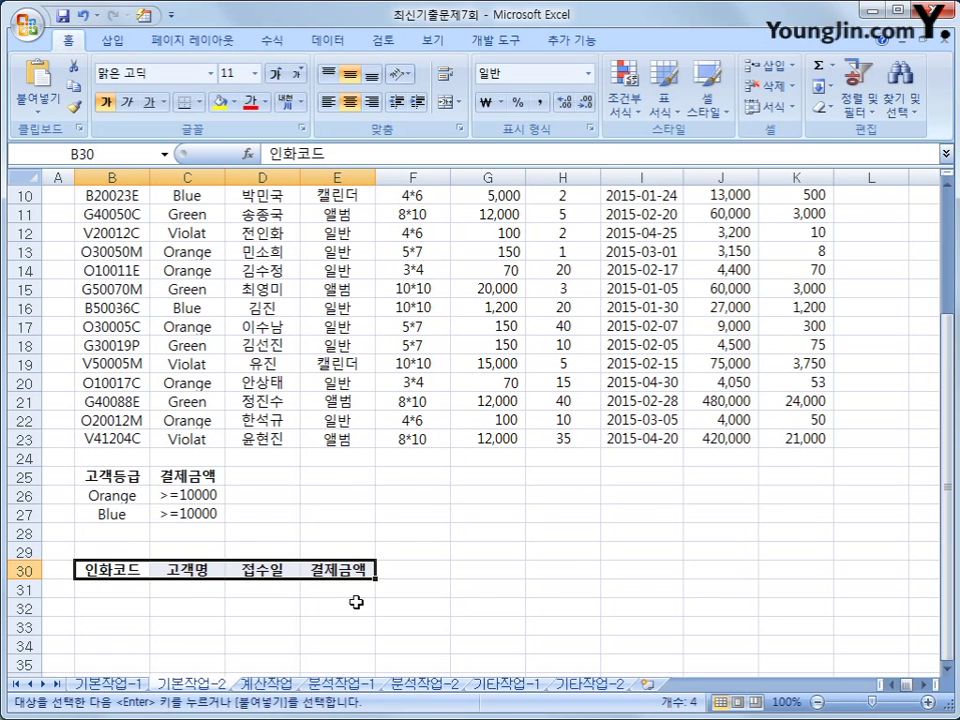
Start an advanced filter on the table B3:K23 with B25:C27 as the criteria range
scroll(356, 602, up, 3)
click(110, 289)
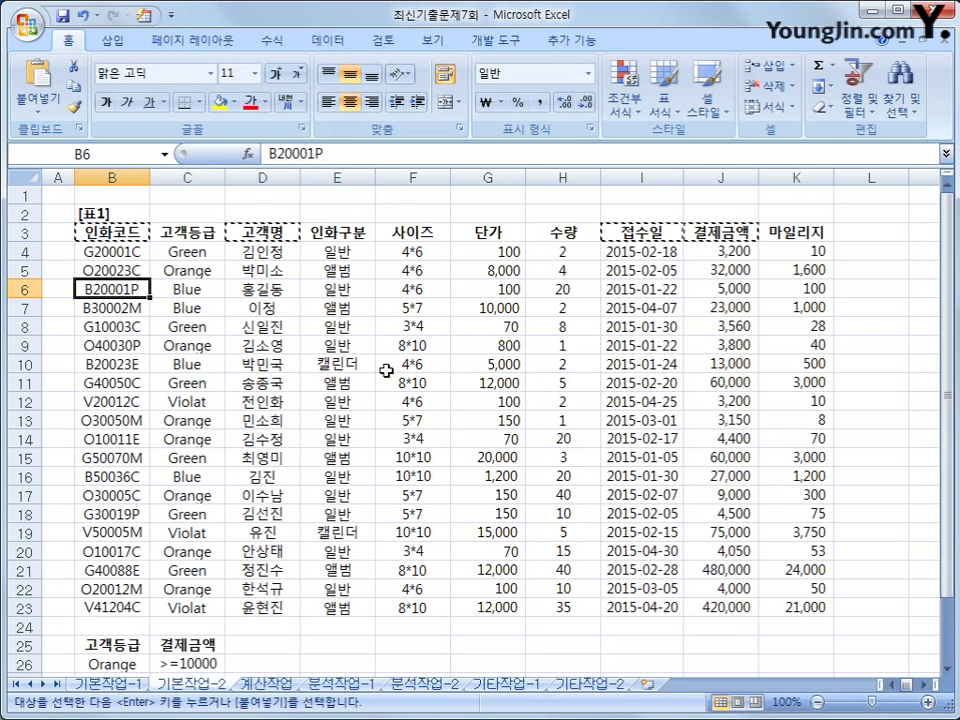
click(341, 44)
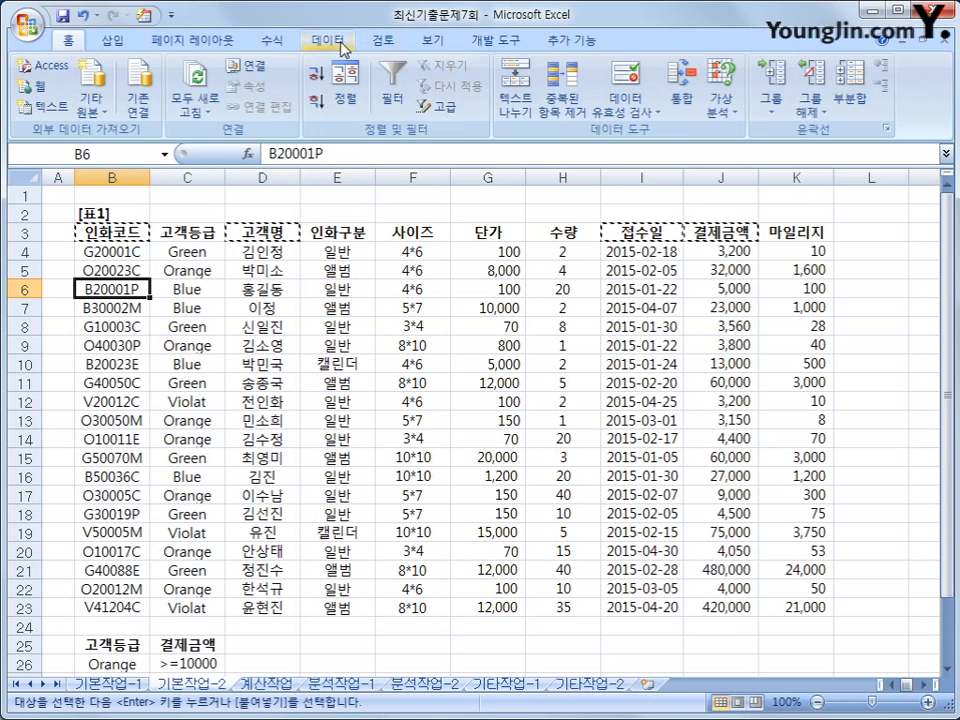
click(447, 113)
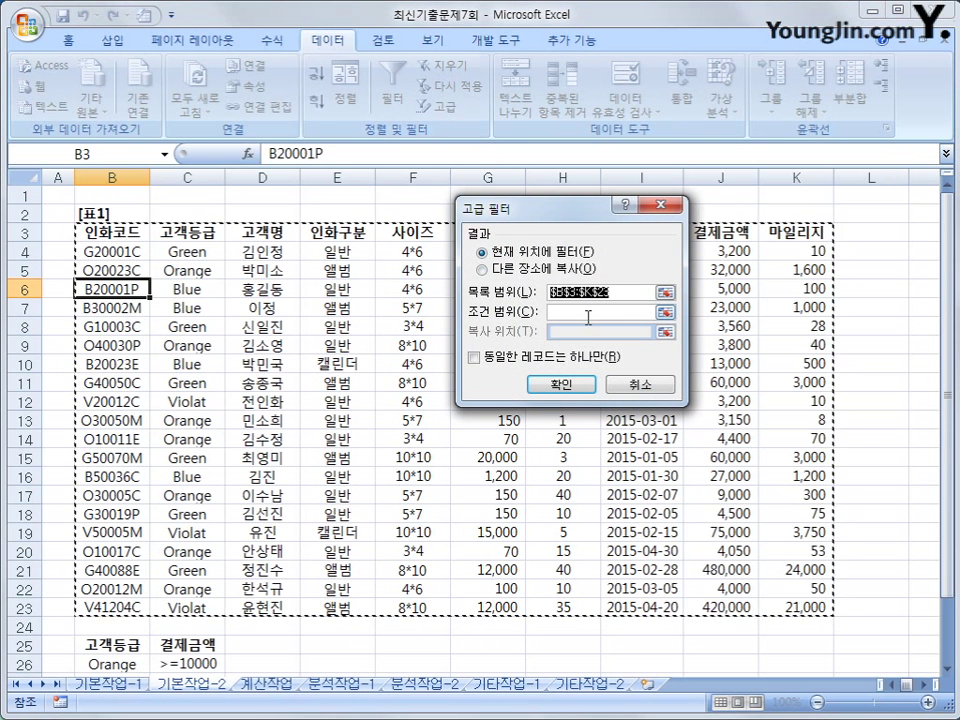
click(589, 313)
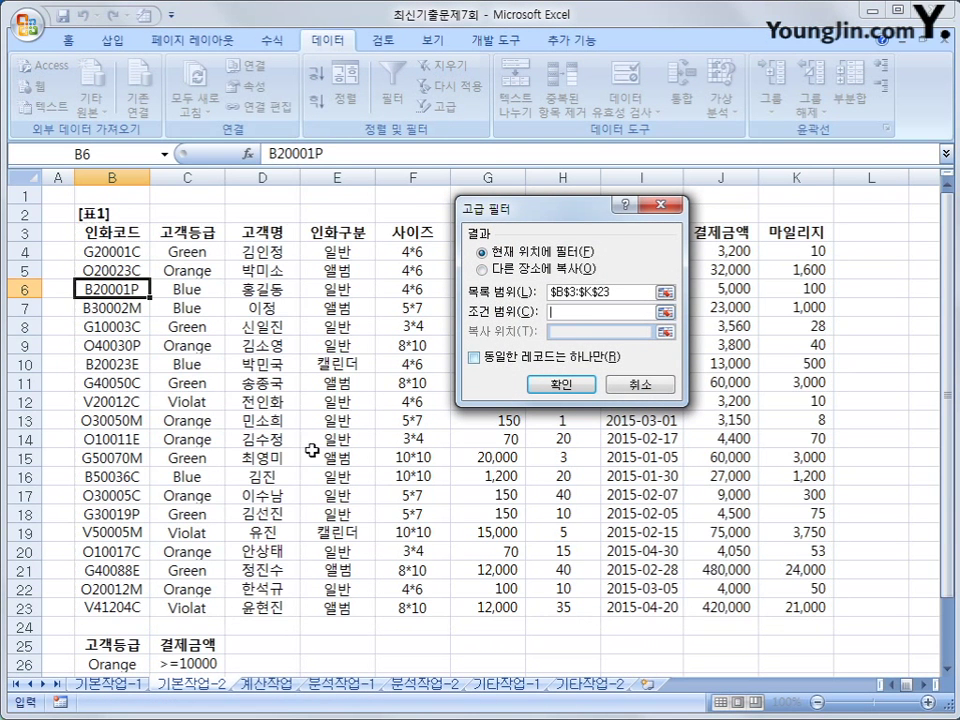
scroll(313, 450, down, 2)
drag(115, 533, 201, 568)
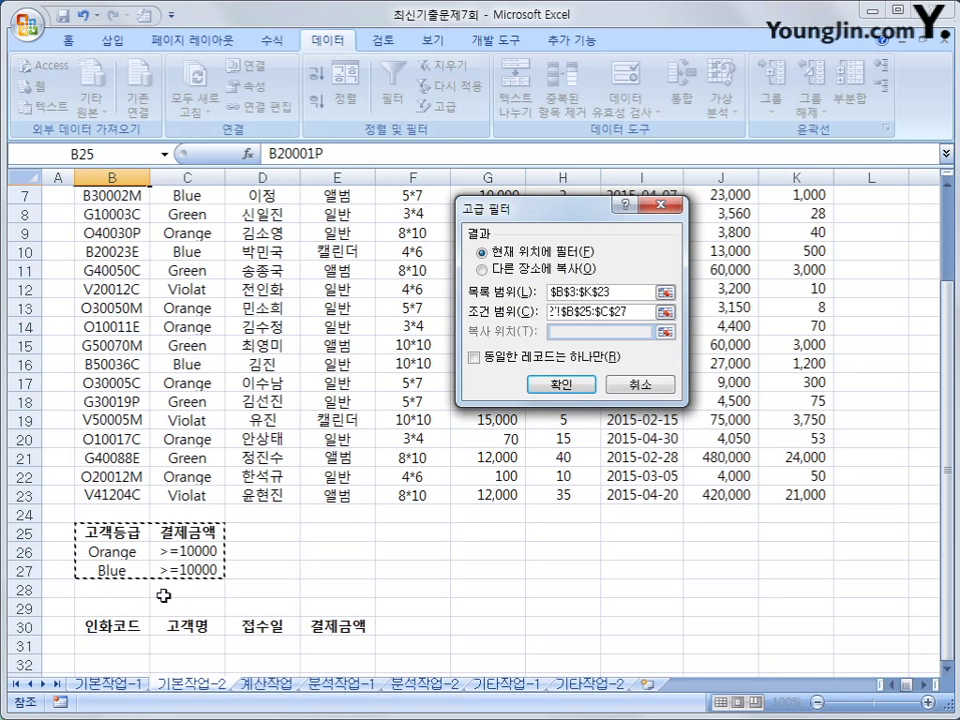
Set the advanced filter to copy its results to another location at B30:E30 and run it
click(482, 269)
click(581, 333)
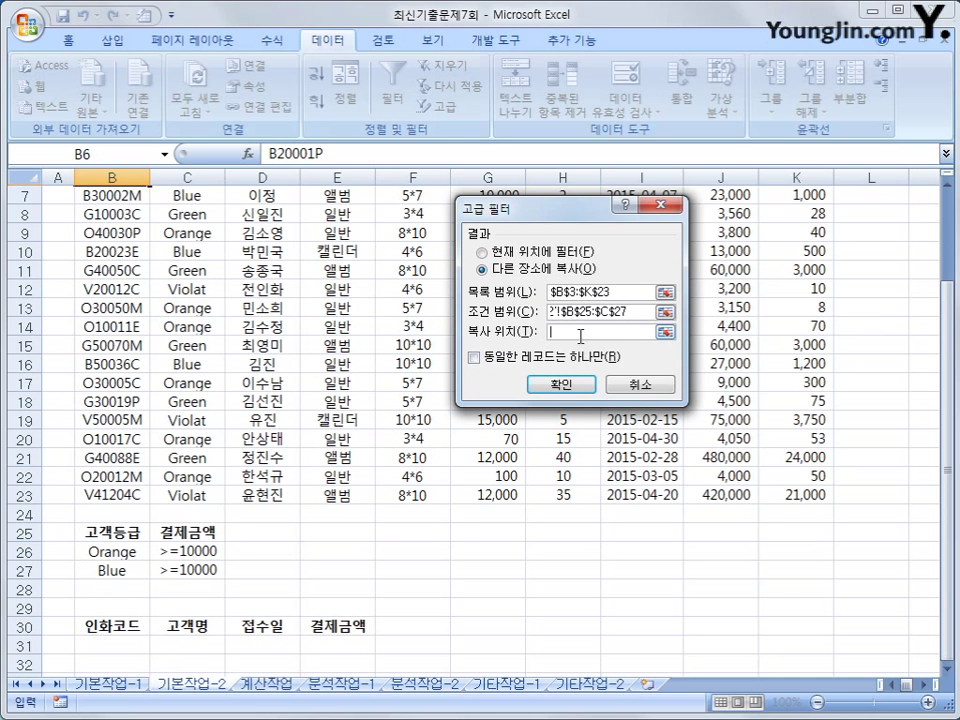
drag(140, 627, 343, 627)
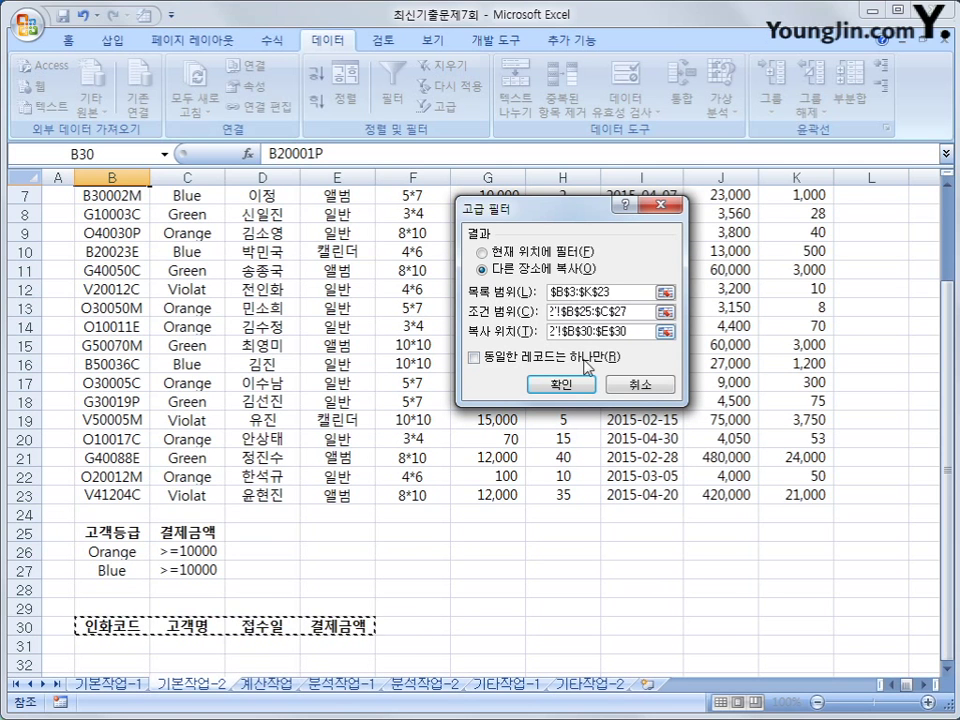
click(551, 388)
Auto-fit column D so the 접수일 dates in the filter results fit
scroll(489, 315, down, 3)
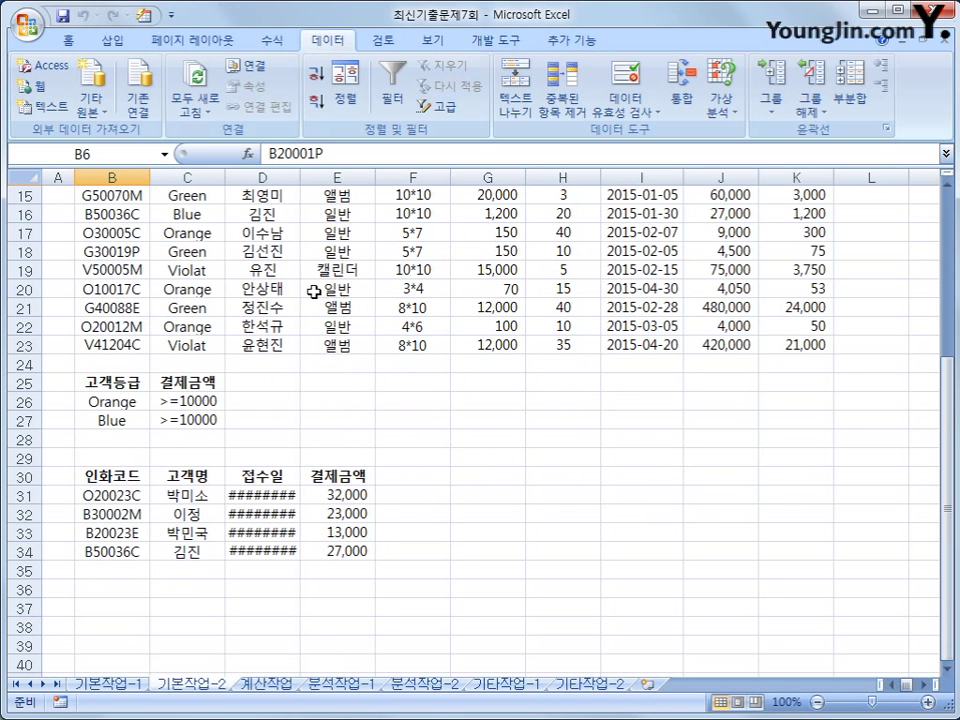
double_click(300, 184)
click(300, 494)
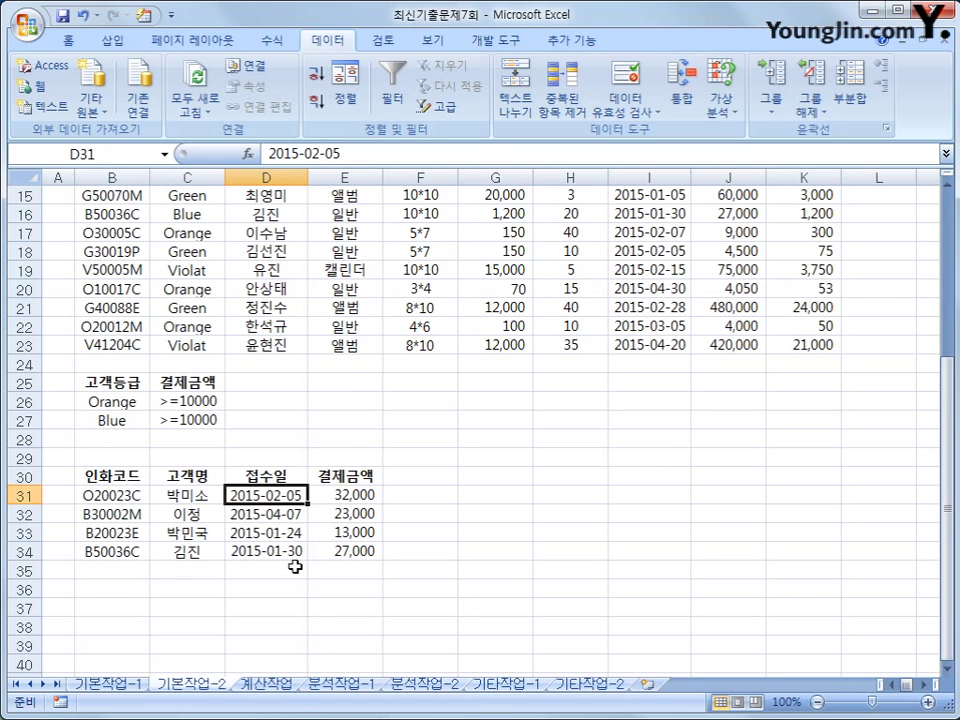
Create a new conditional formatting rule for B4:K23 that uses a formula to determine which cells to format
scroll(296, 567, up, 2)
scroll(296, 567, up, 3)
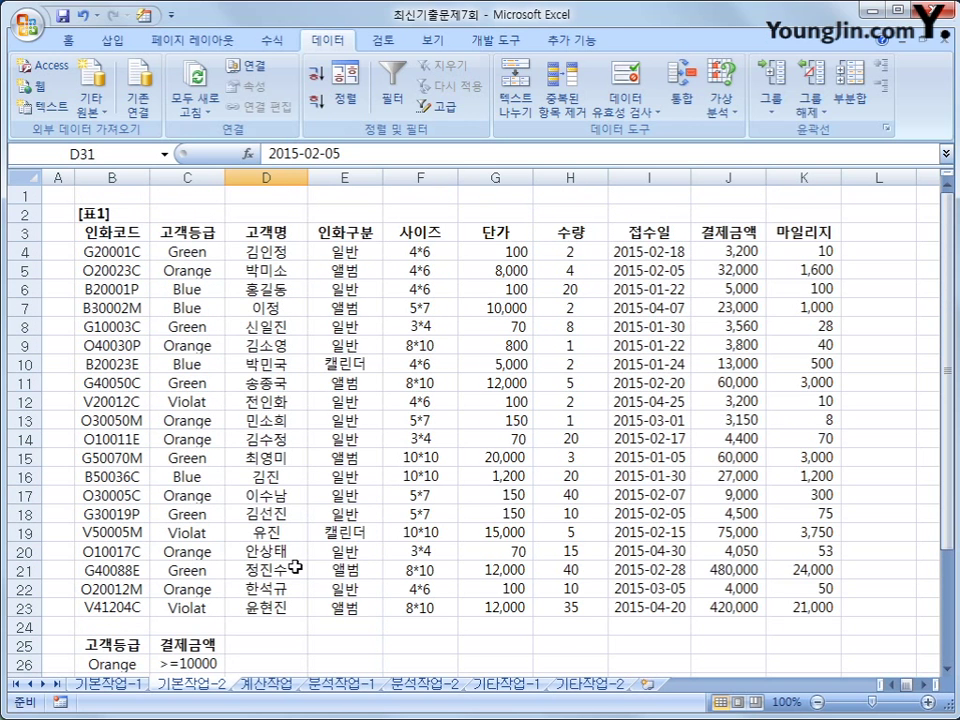
click(124, 255)
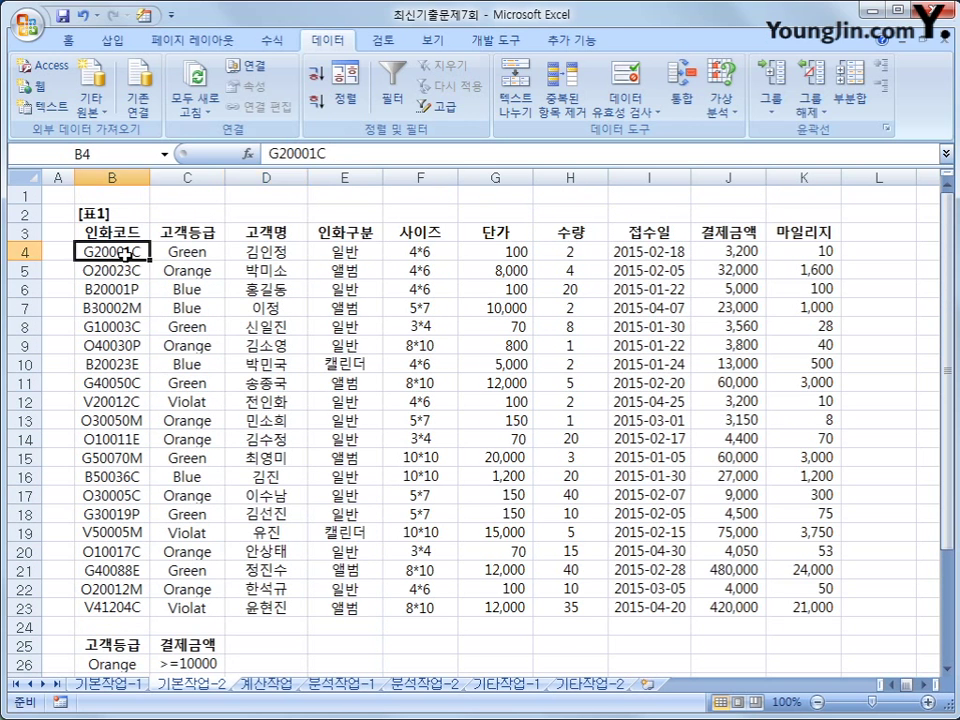
drag(124, 255, 765, 602)
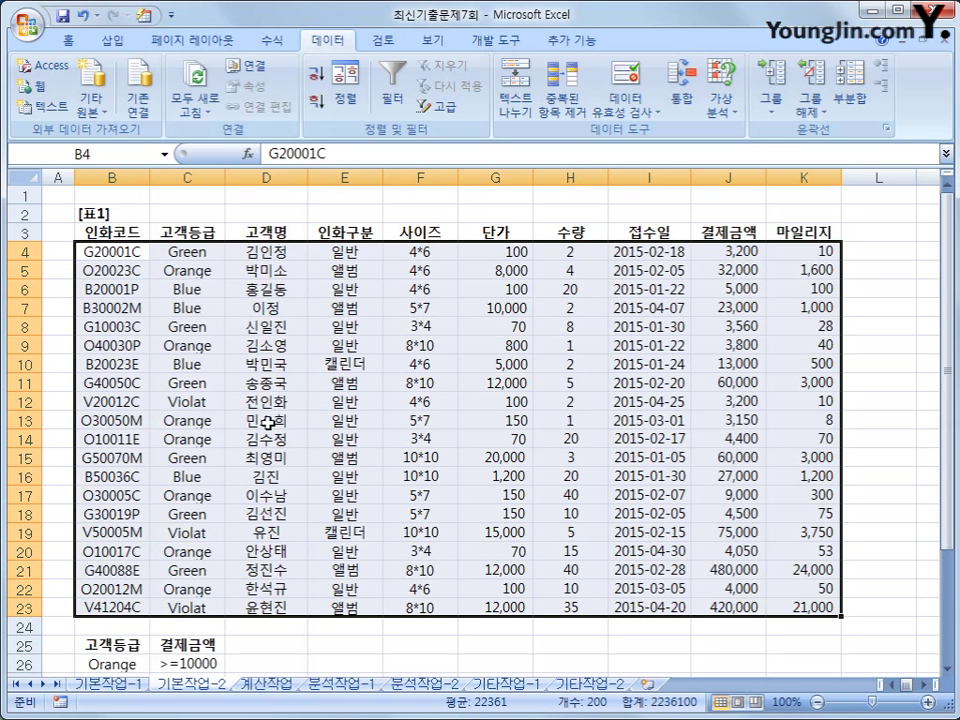
click(62, 40)
click(625, 105)
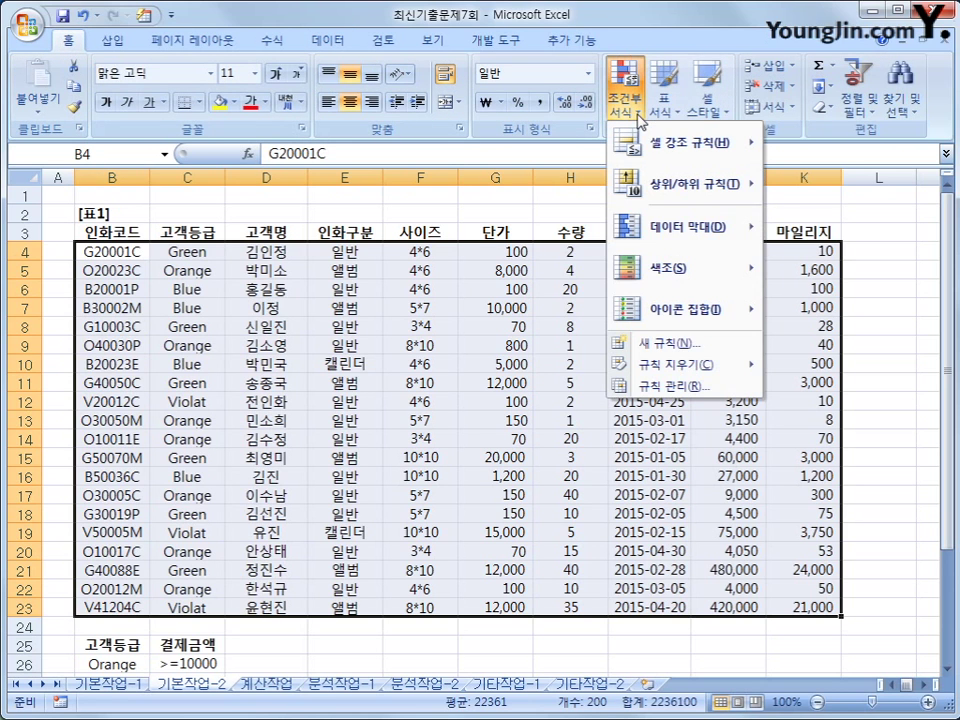
click(660, 345)
click(440, 262)
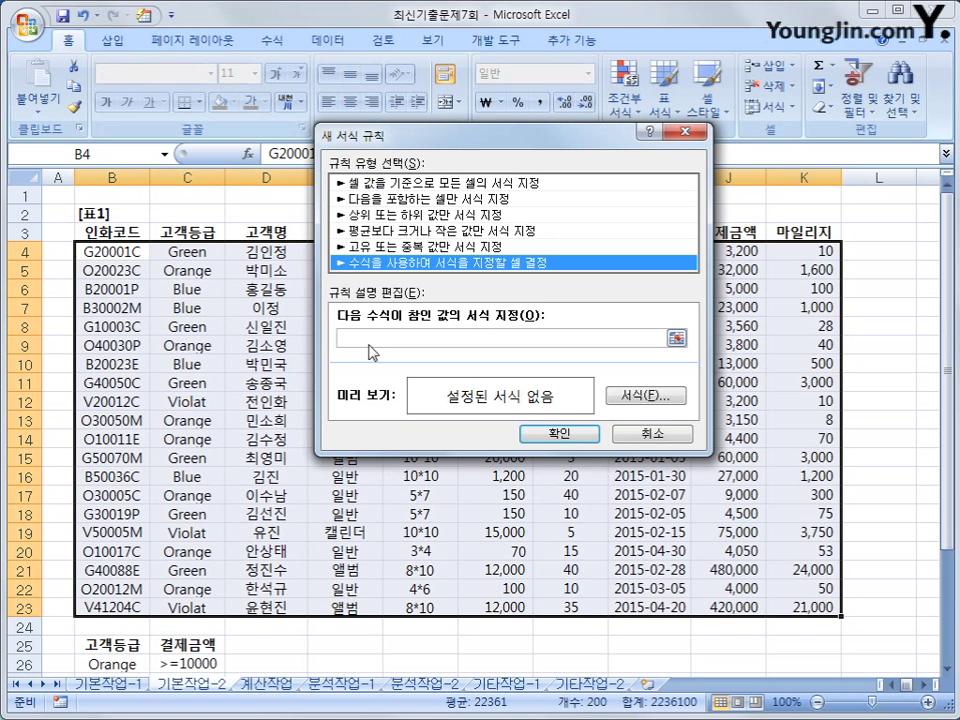
Begin the rule formula with =and(right($B4,1)="M", to test the last character of 인화코드
click(370, 337)
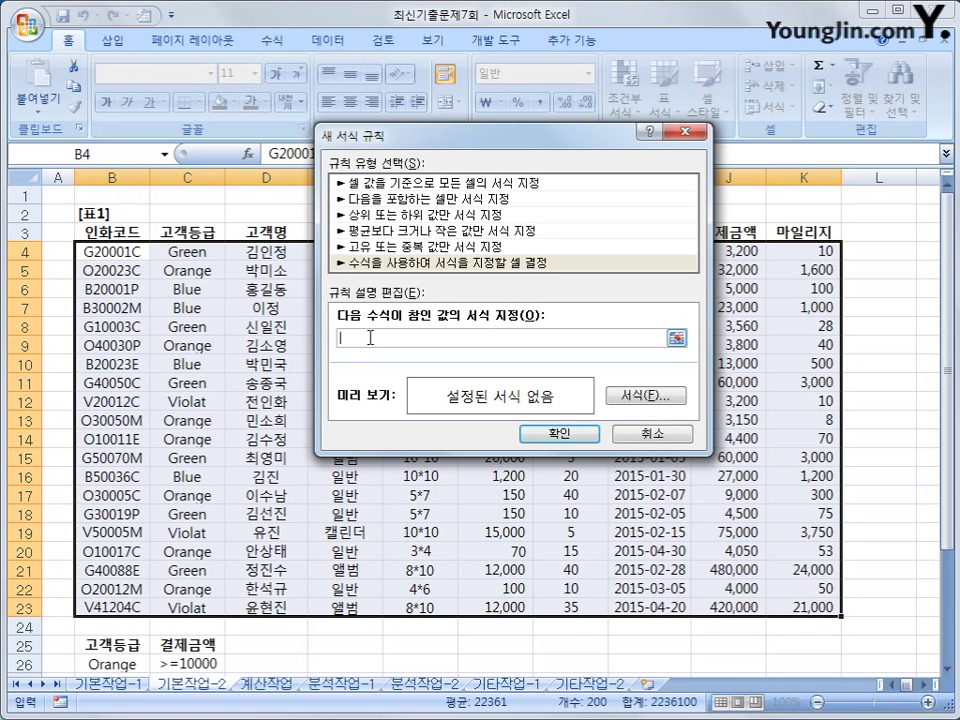
text(ㅋ)
text(and()
drag(542, 146, 704, 271)
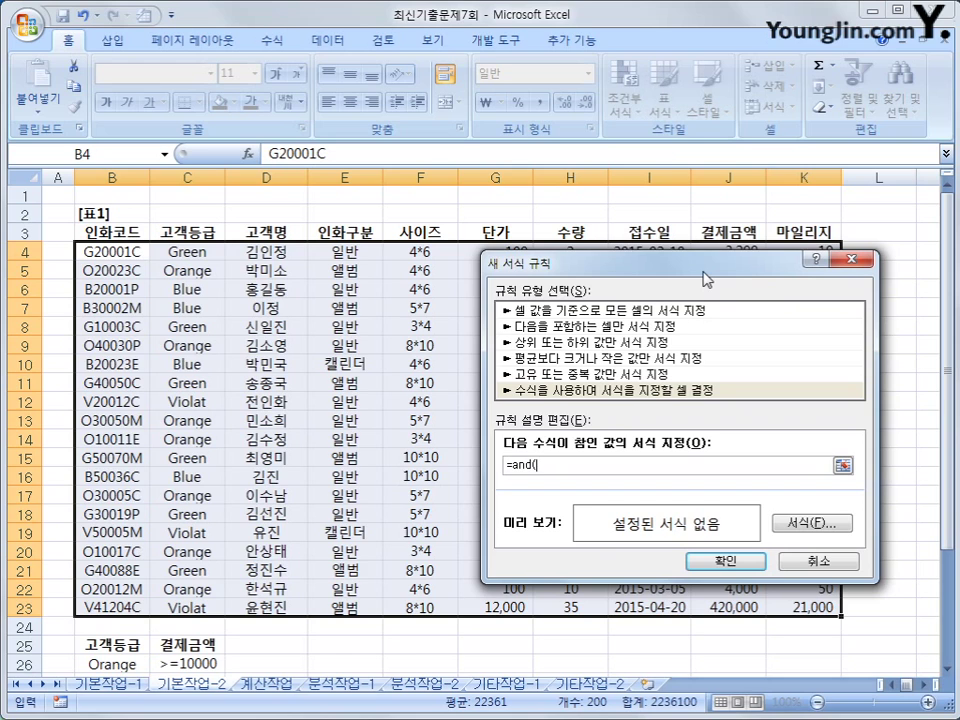
text(right()
click(105, 251)
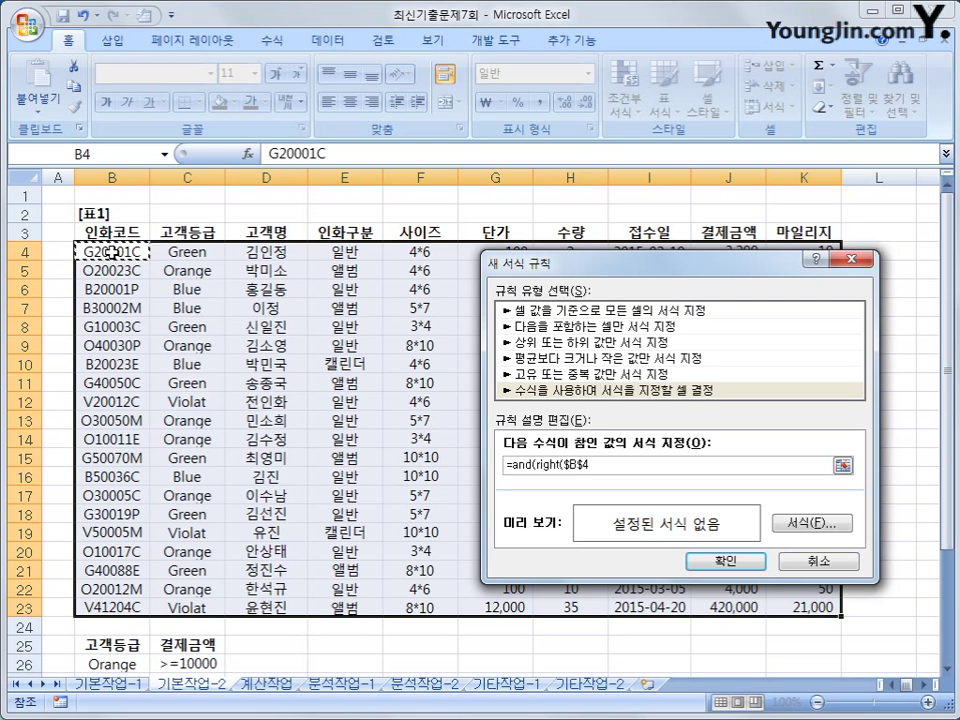
key(F4)
key(F4)
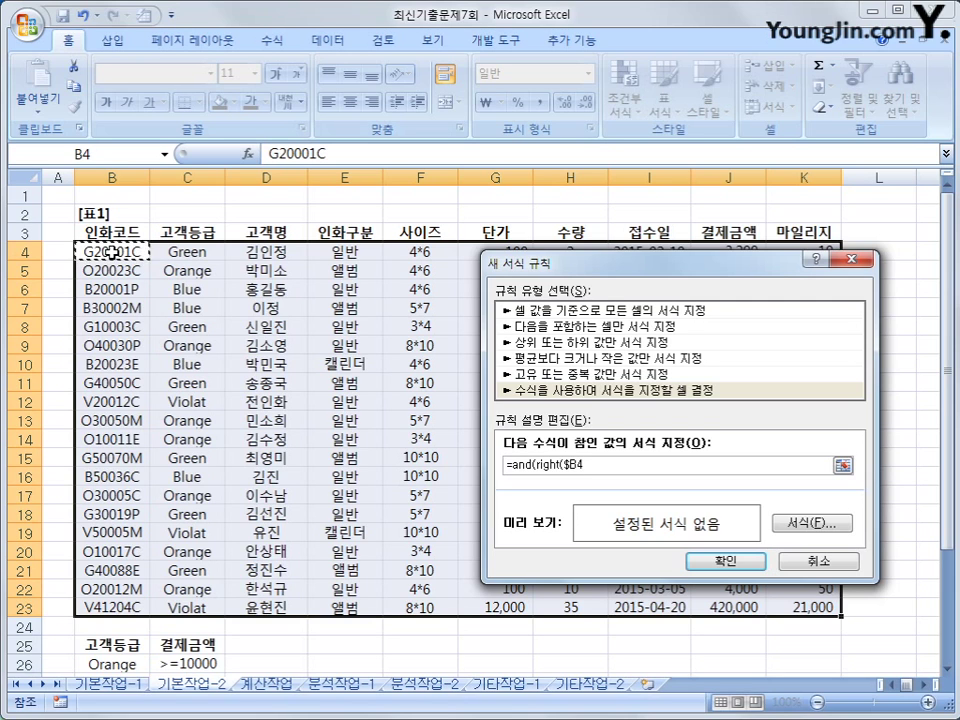
text(,1)=)
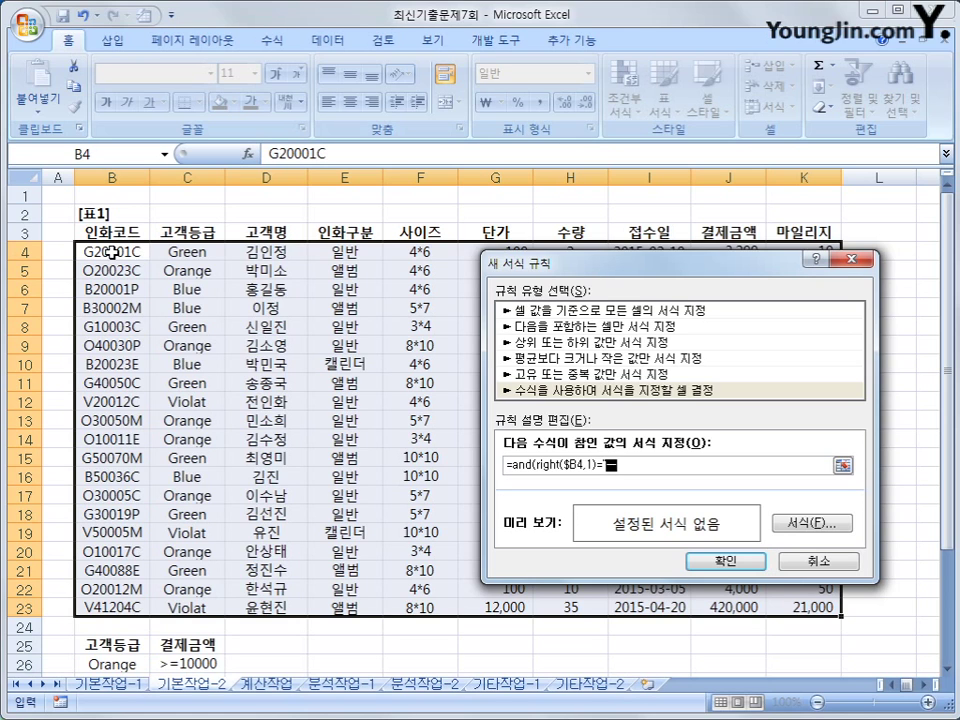
text("M)
text("))
text(,)
Complete the rule formula with the 인화구분 condition $E4="일반" and close the AND function
click(364, 254)
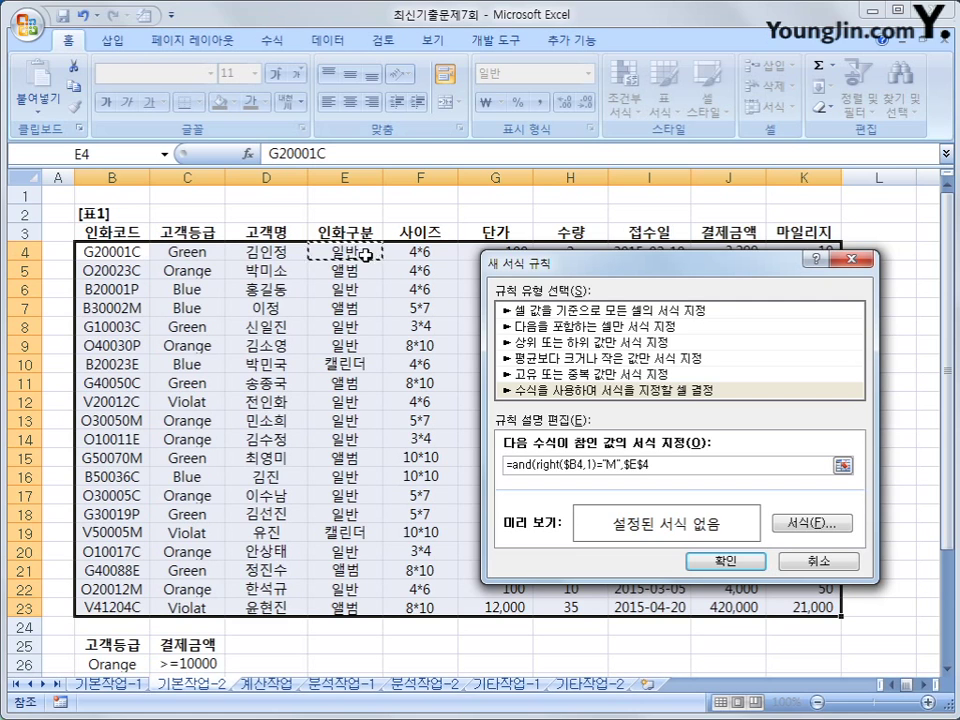
key(F4)
key(F4)
text(="앨)
text(반")
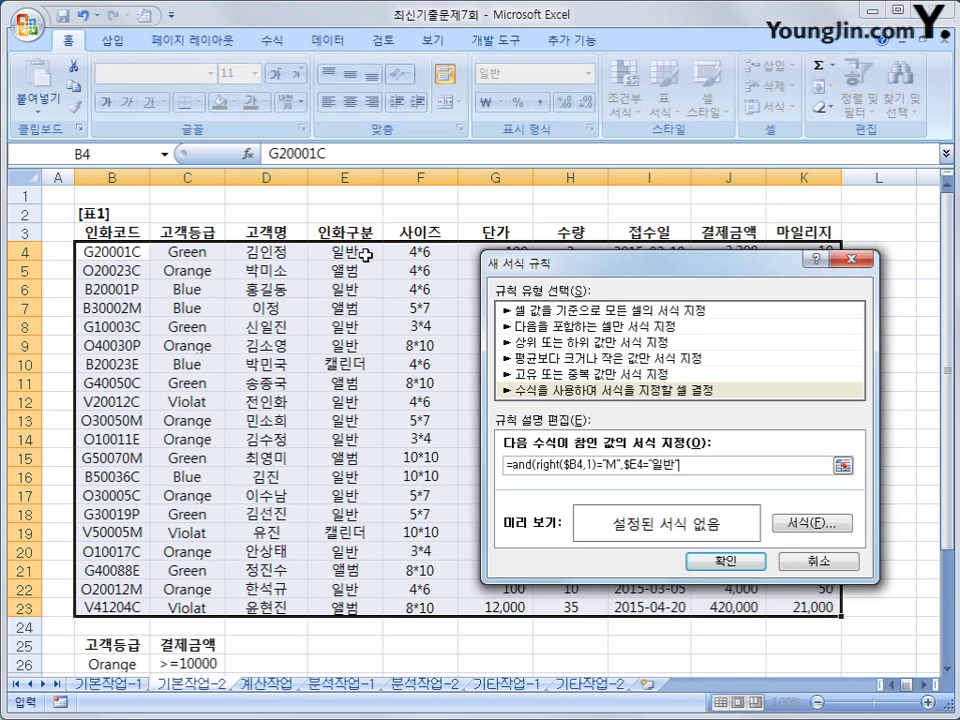
text())
Give the rule a bold (굵게) font in standard blue and apply it to the selected table
click(818, 525)
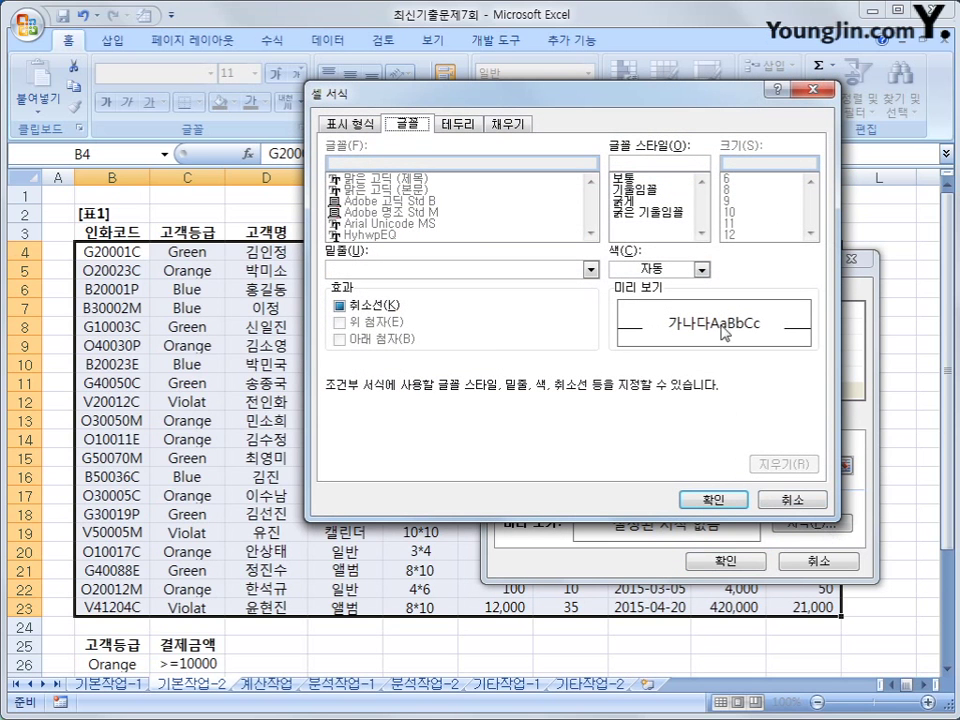
click(629, 201)
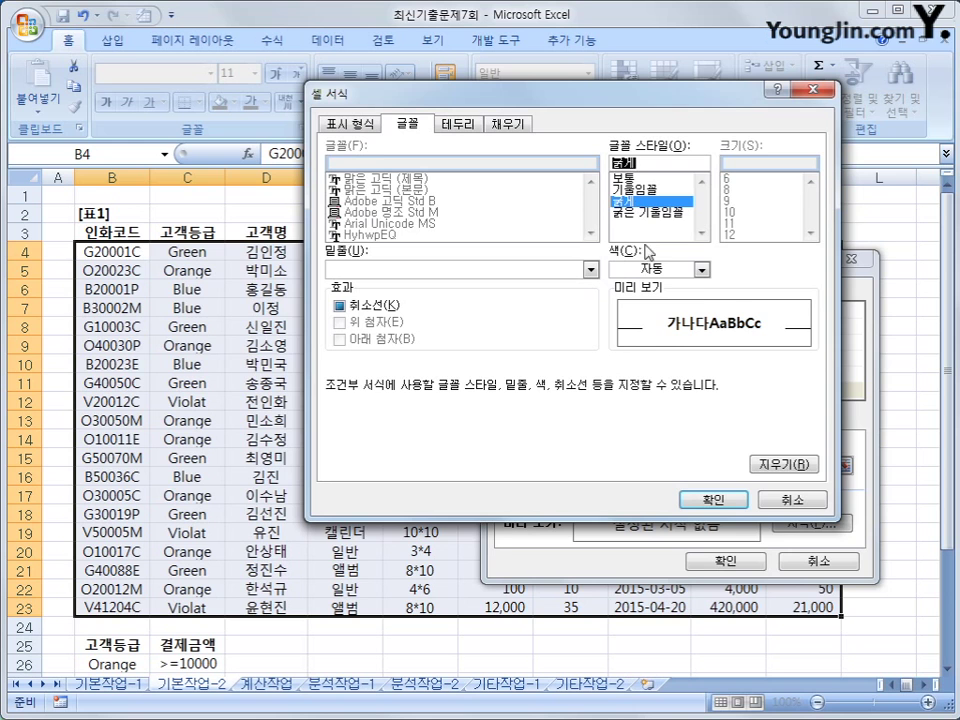
click(695, 269)
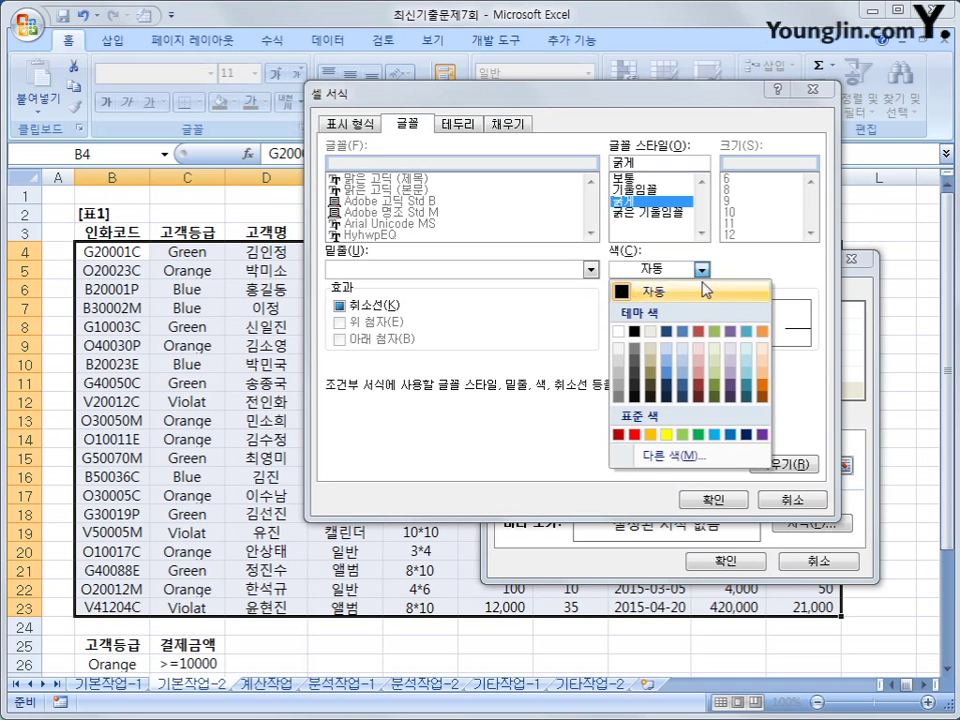
click(729, 435)
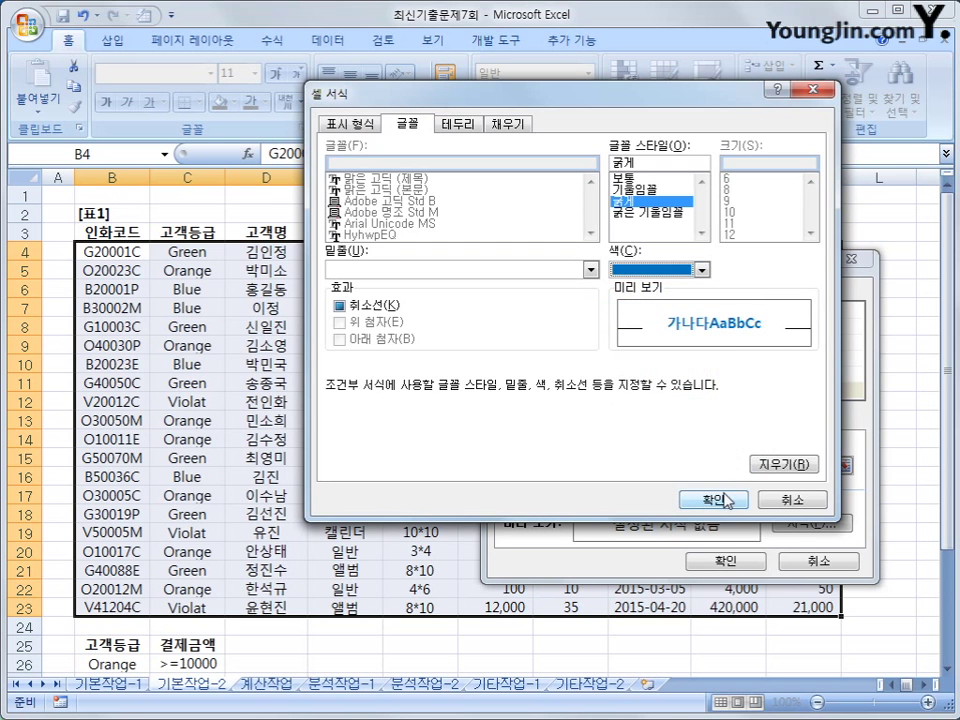
click(727, 500)
click(734, 560)
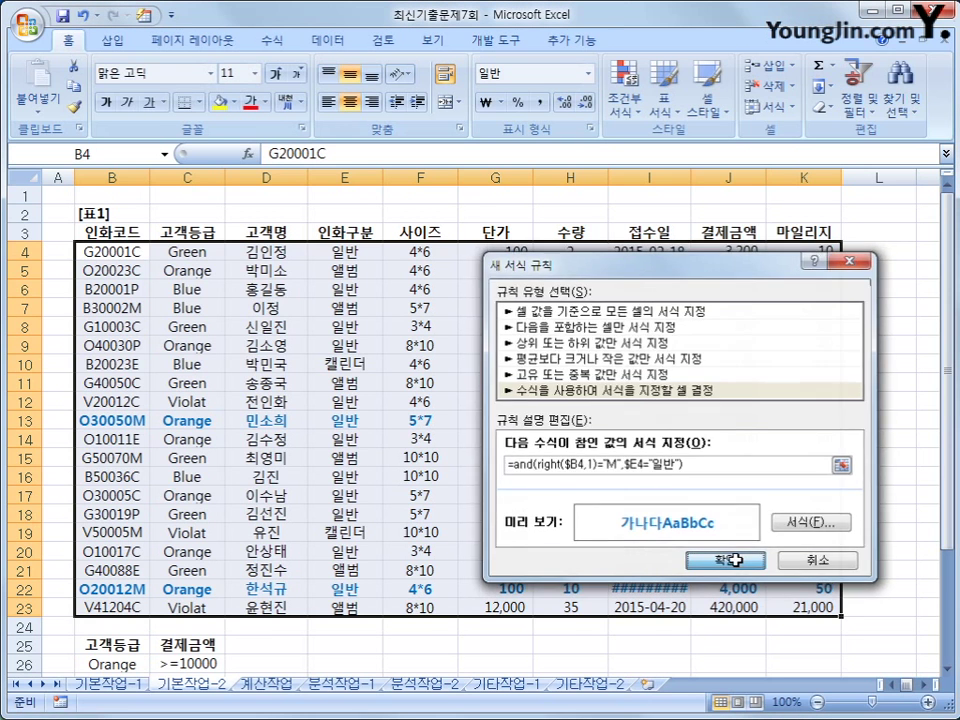
Auto-fit column I so the bold 접수일 dates in the source table fit
click(649, 420)
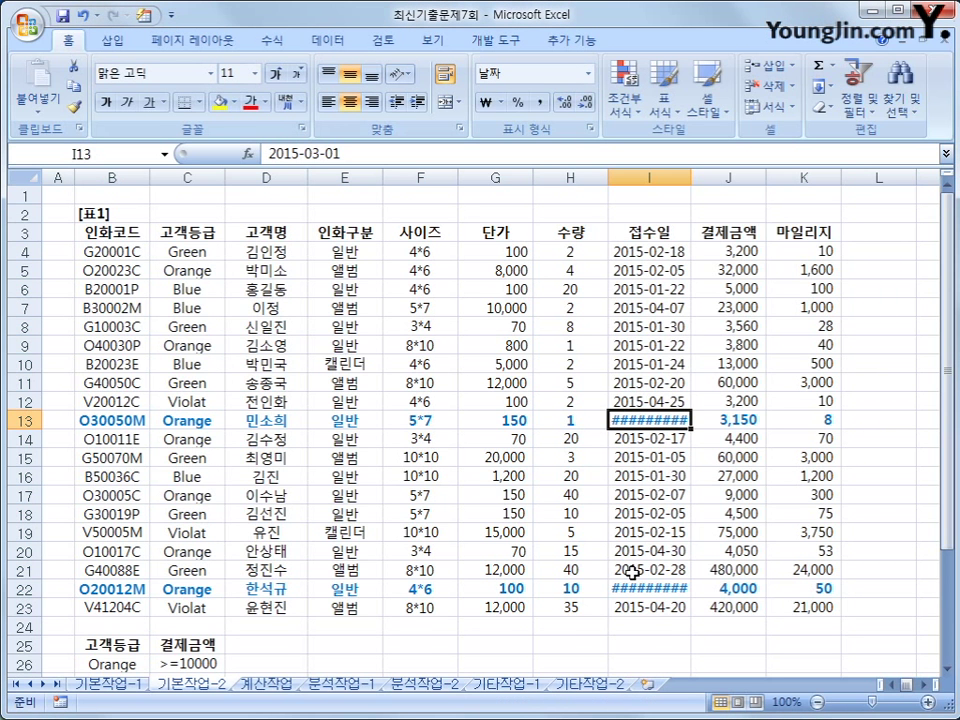
double_click(691, 177)
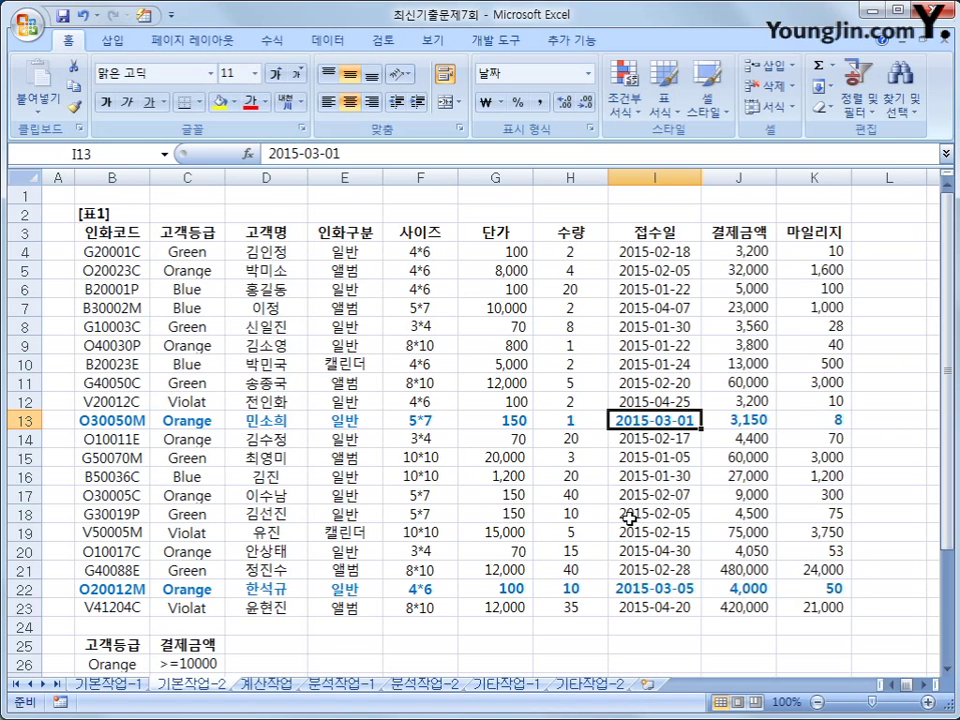
click(92, 421)
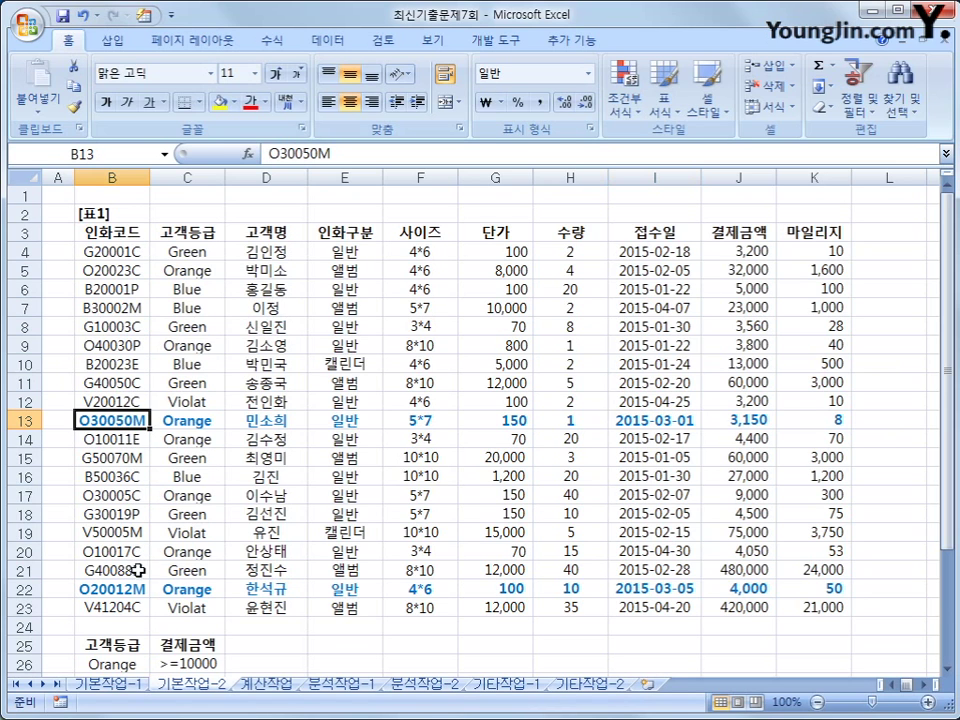
Check the 인화코드 and 인화구분 values of the formatted rows 13 and 22 against the rule
click(137, 590)
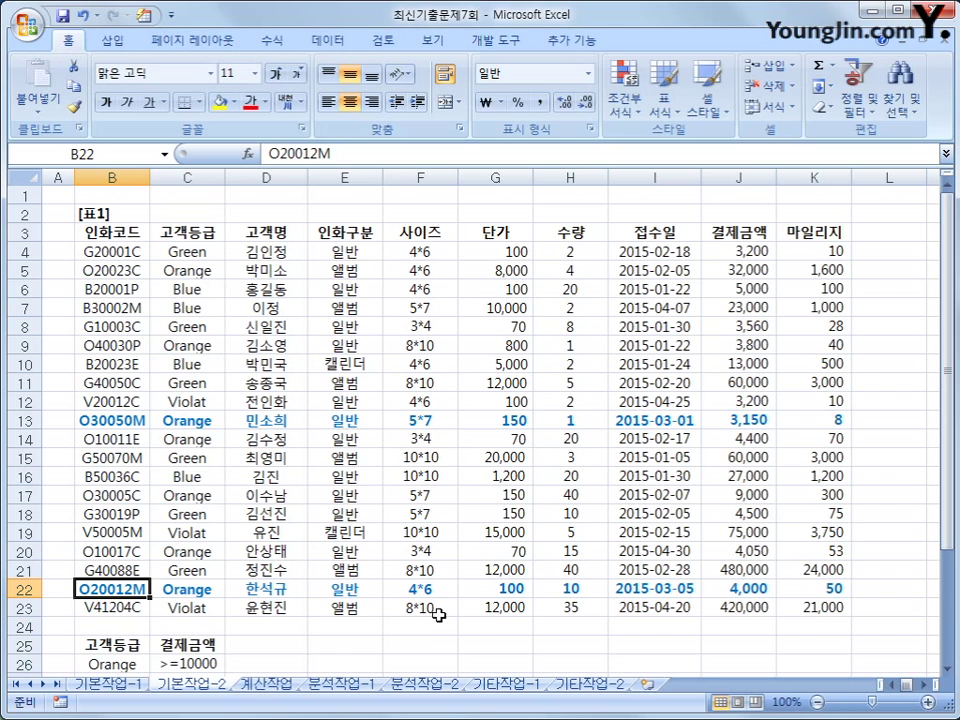
click(338, 588)
click(350, 424)
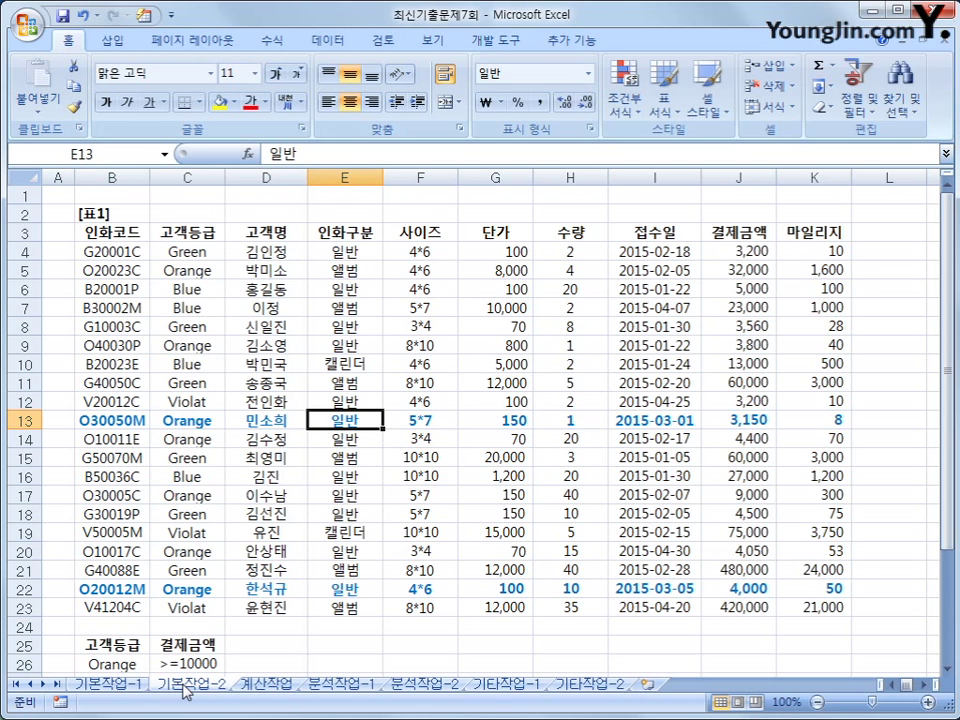
Open the 계산작업 sheet and select C4, the first cell of the 고객등급 column
click(265, 684)
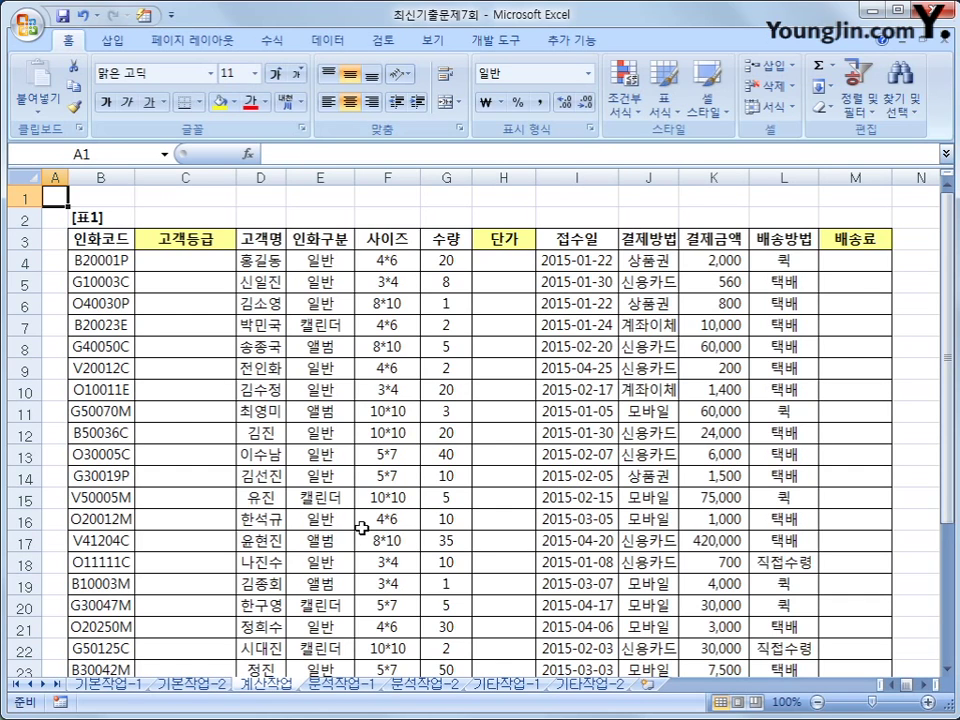
click(174, 266)
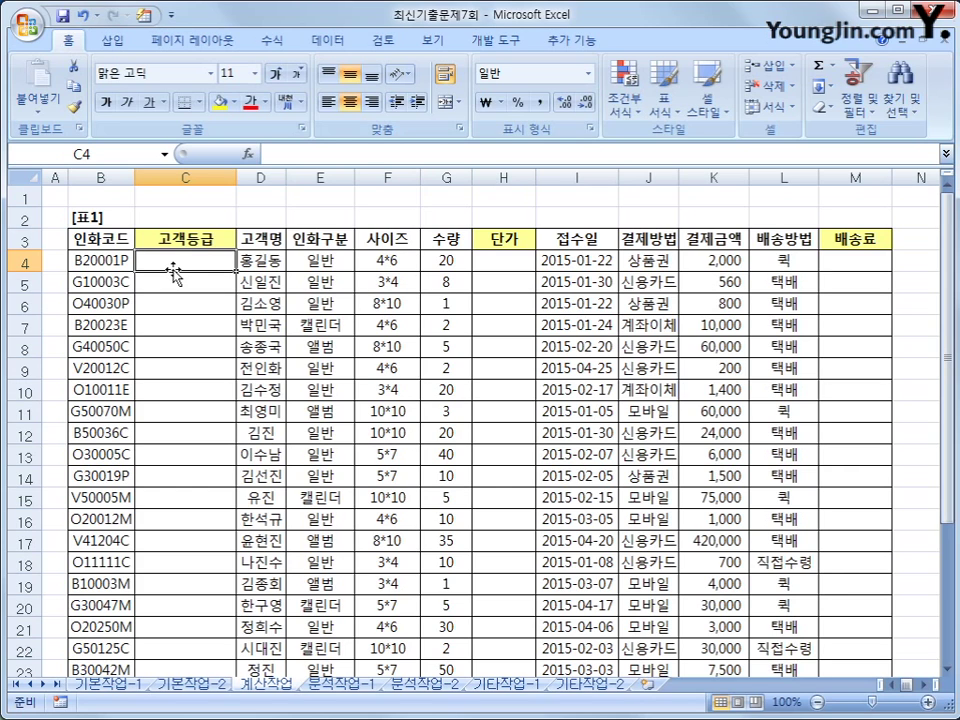
click(105, 256)
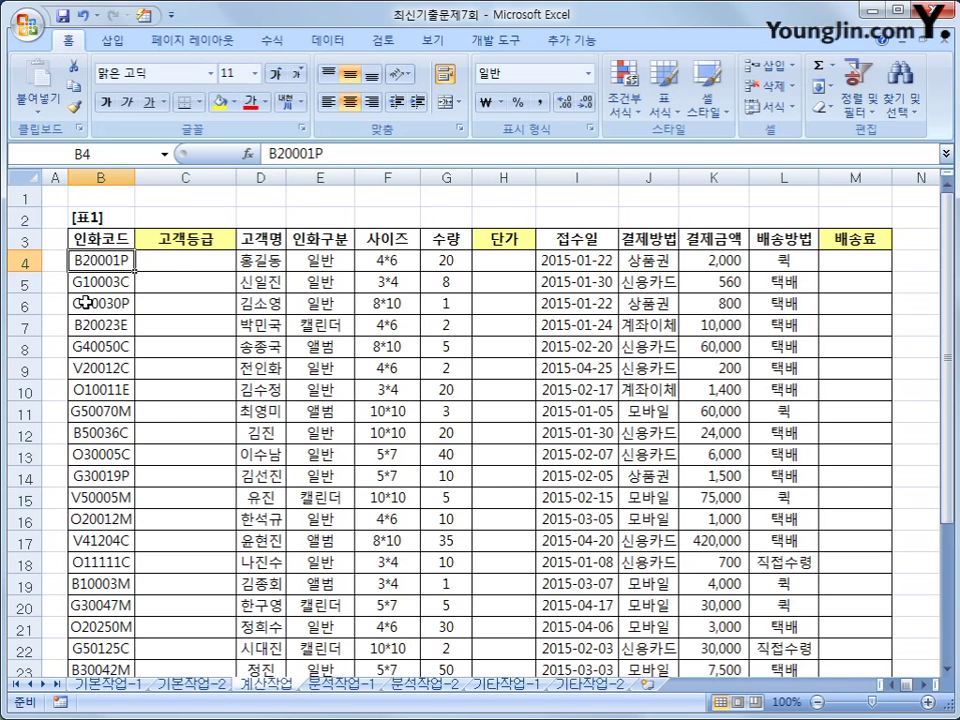
click(195, 261)
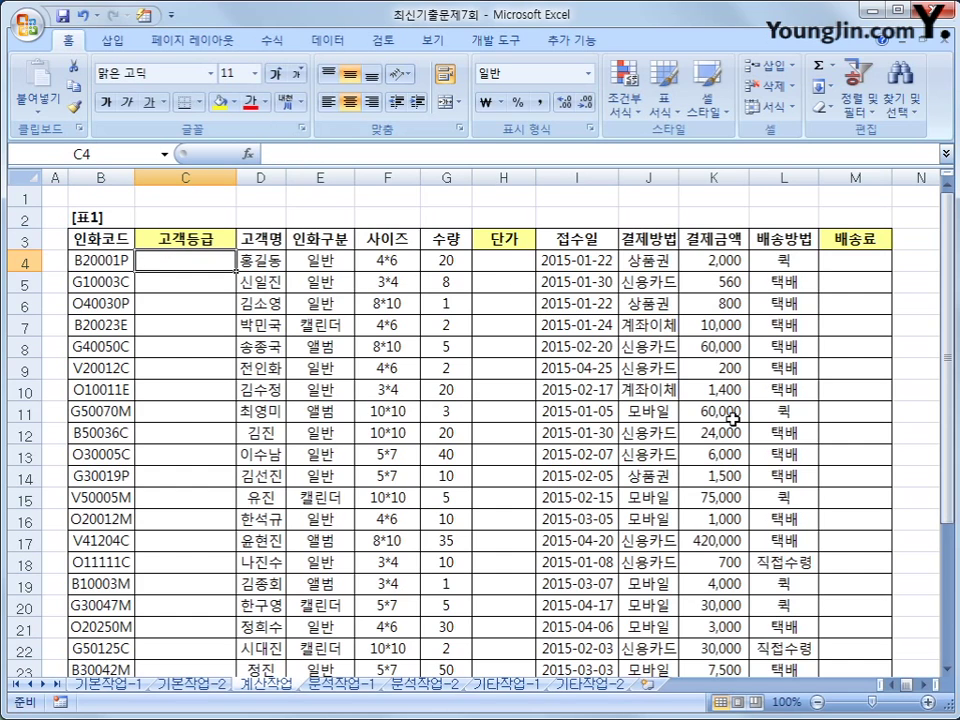
Begin the 고객등급 formula in C4 with =if(or(left(B4,1)="G", to test the first character of 인화코드
text(=ㅑ)
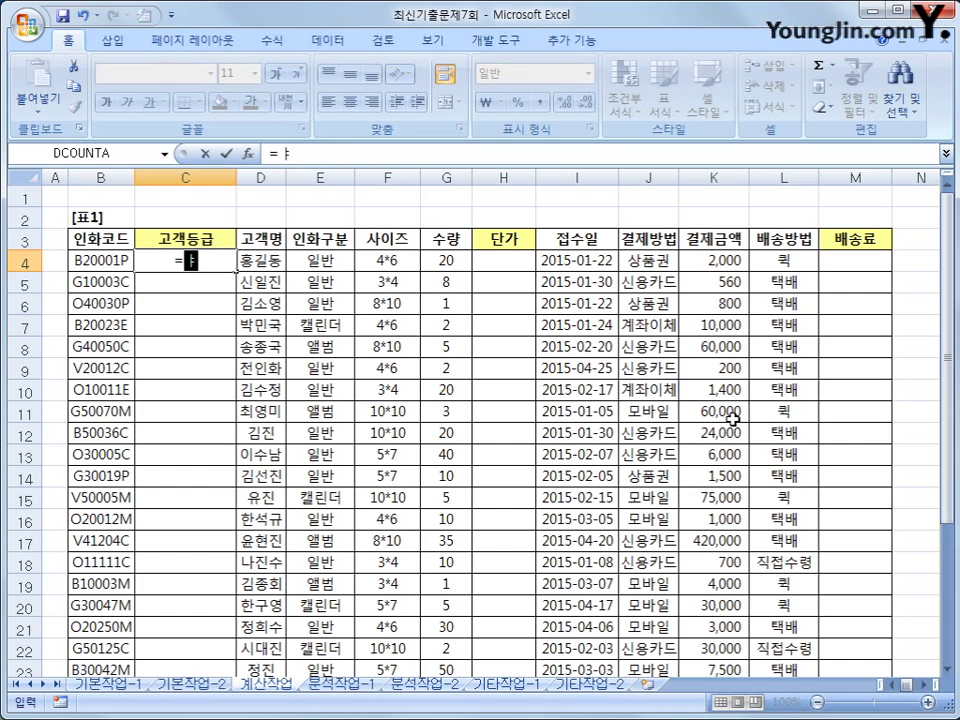
key(BackSpace)
text(if()
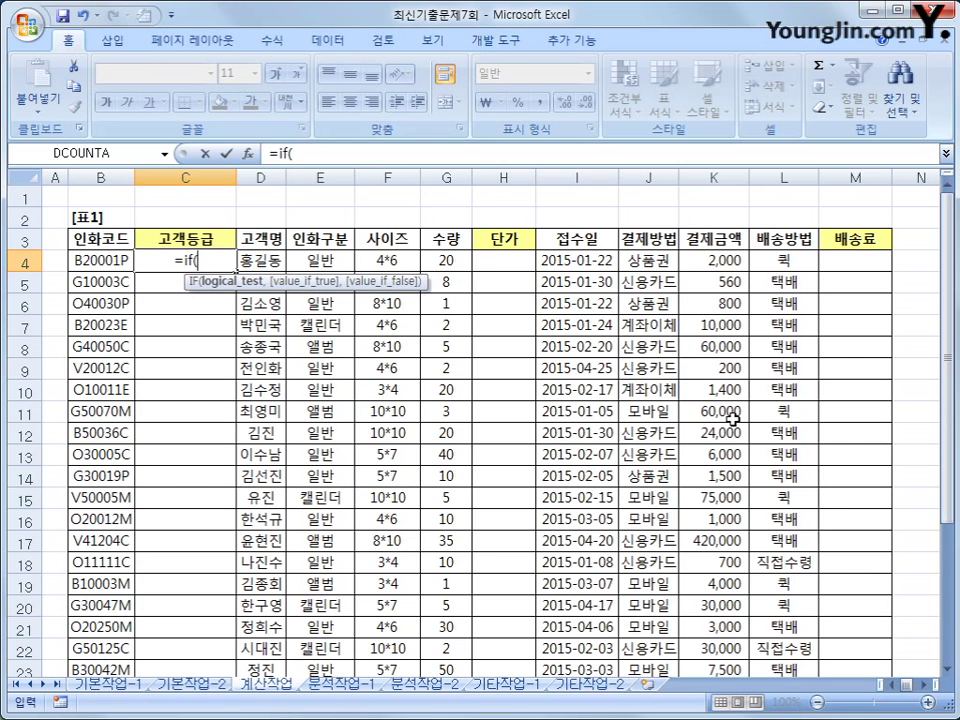
text(or()
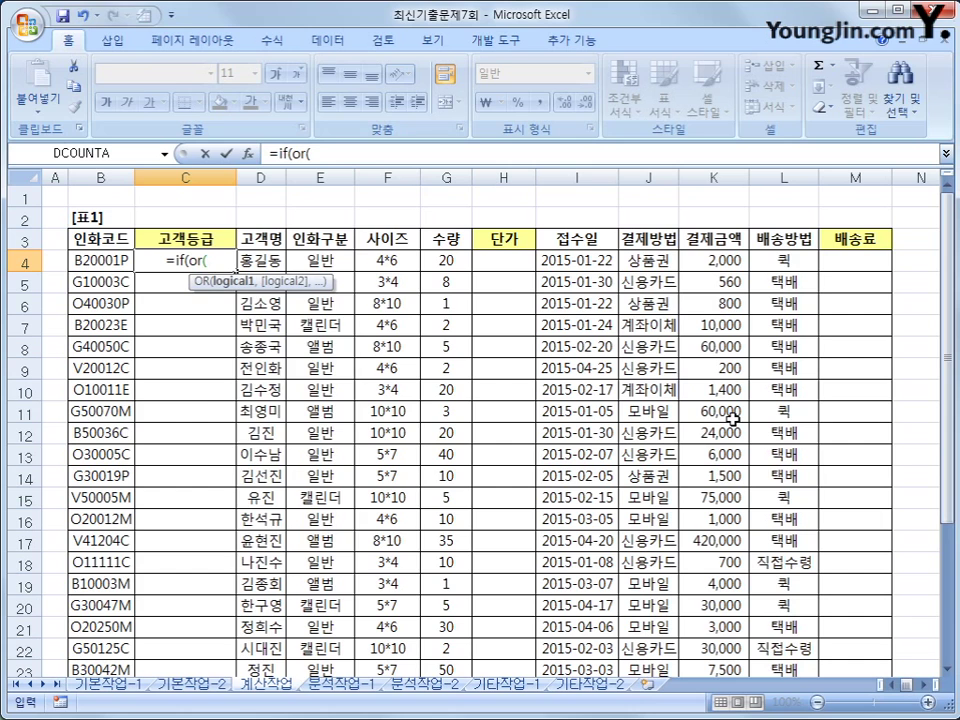
text(left()
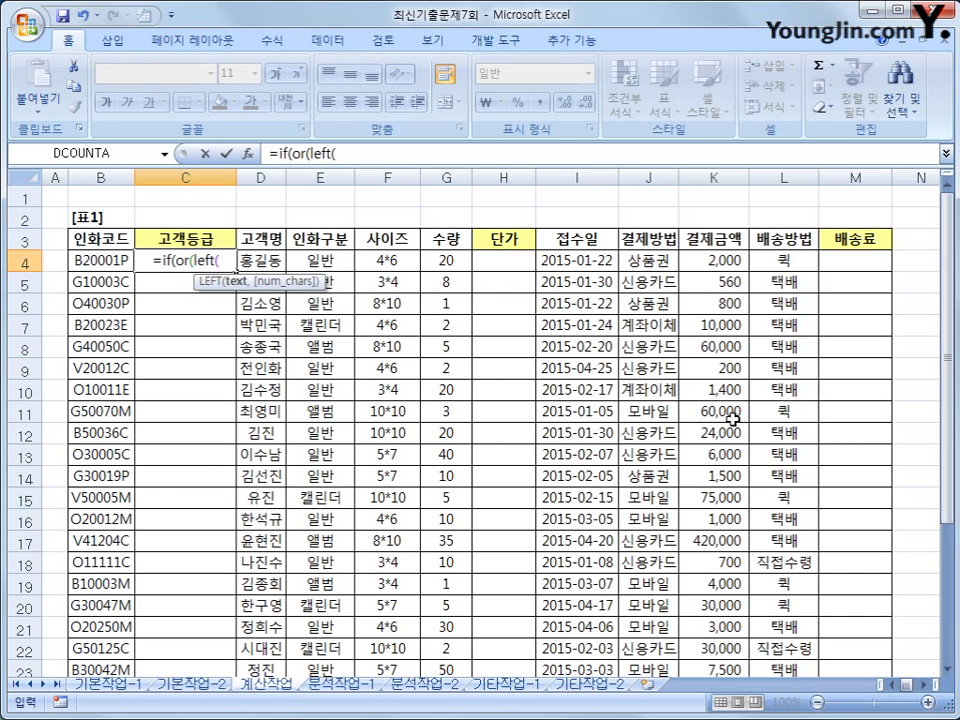
key(Left)
text(,1)
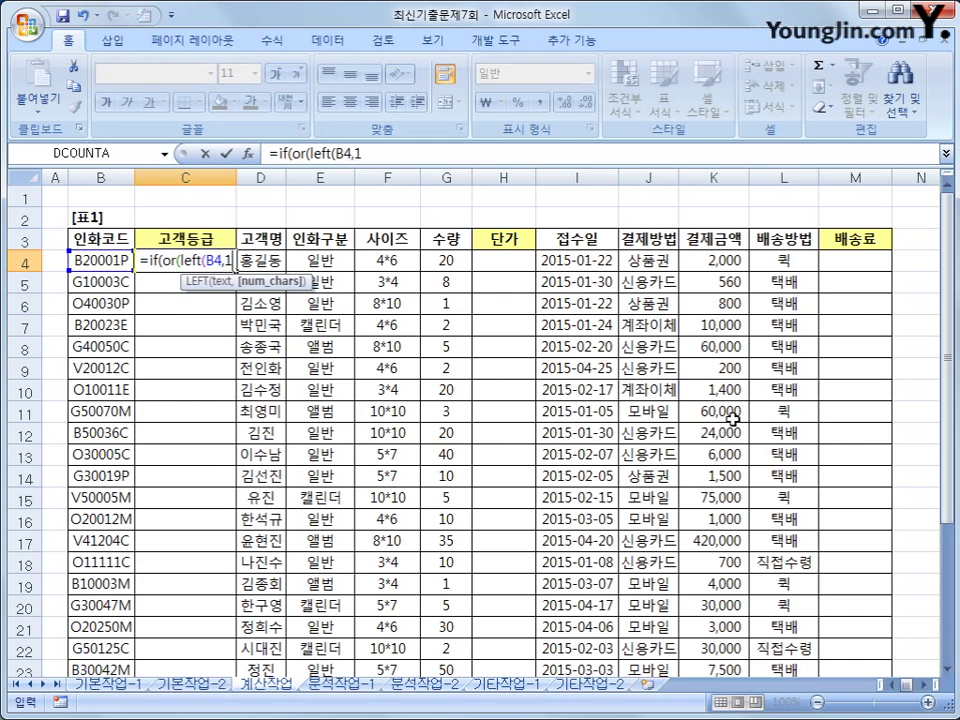
text()=)
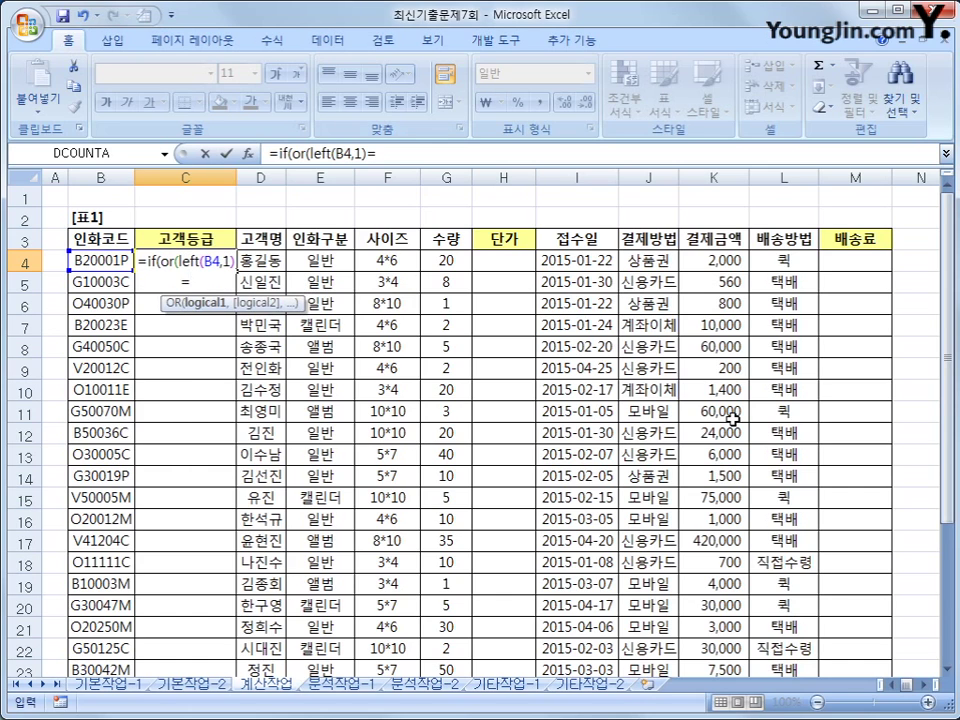
text("G",)
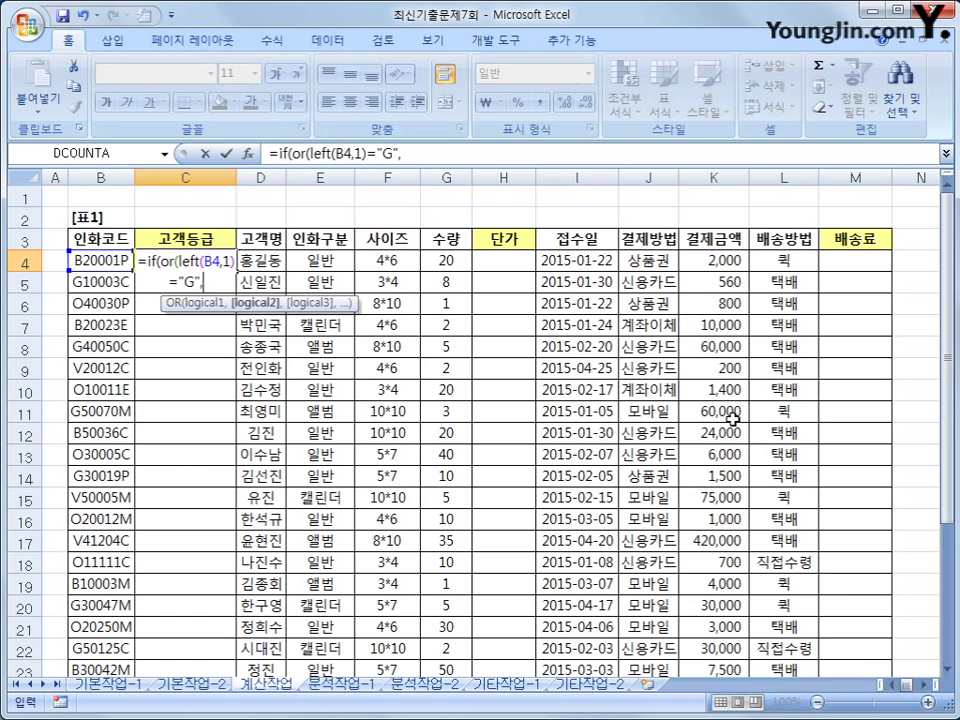
Add the second OR condition left(B4,1)="O" and close the OR function
text(left()
key(Left)
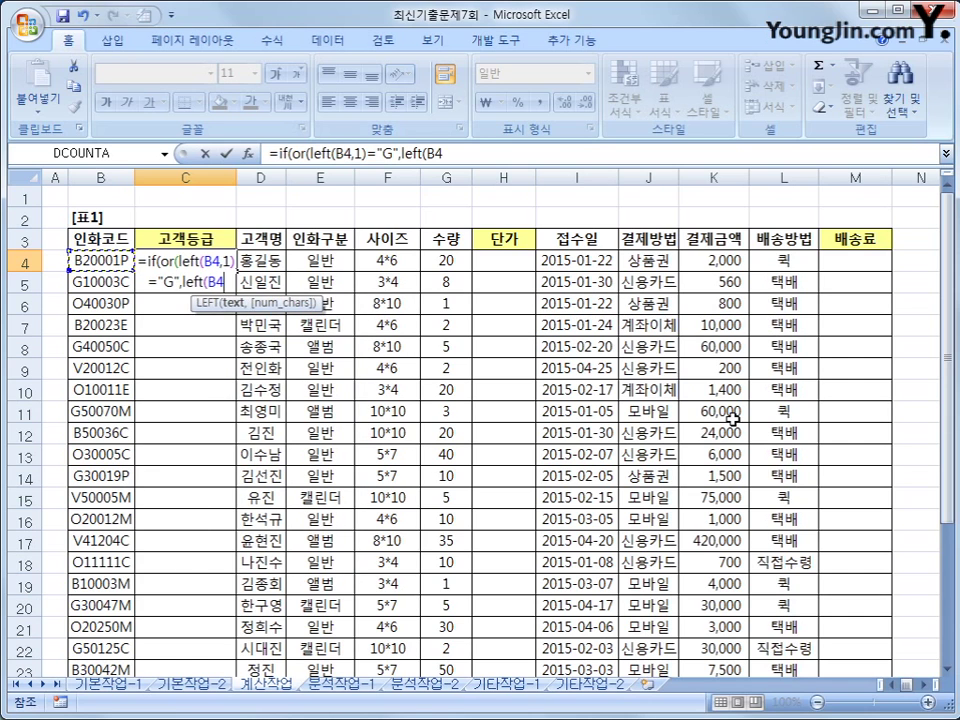
text(,1)=)
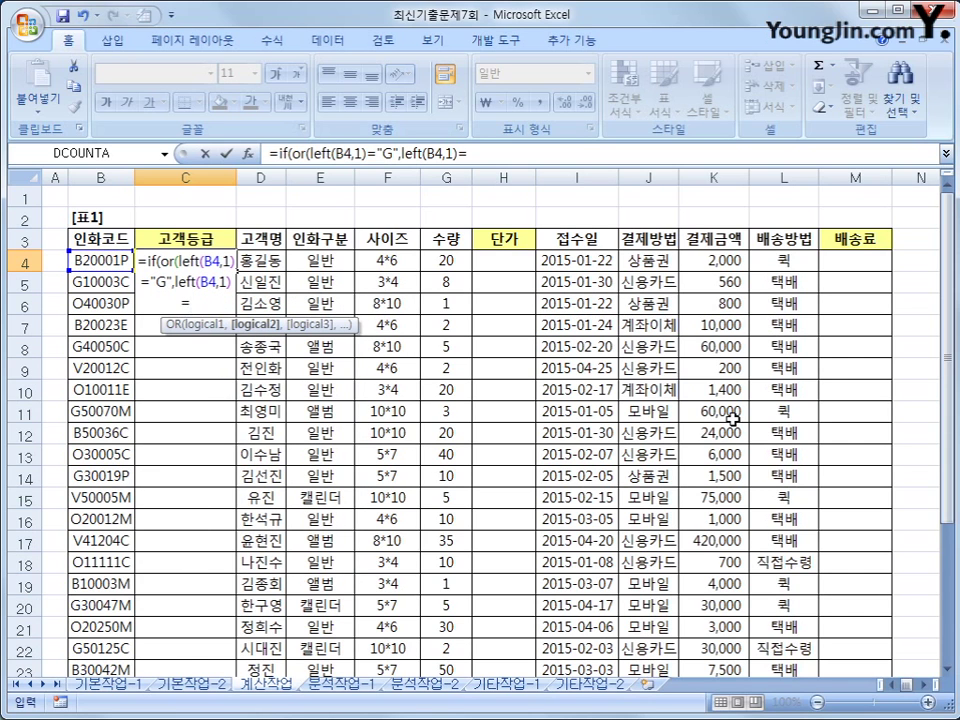
text("O"),)
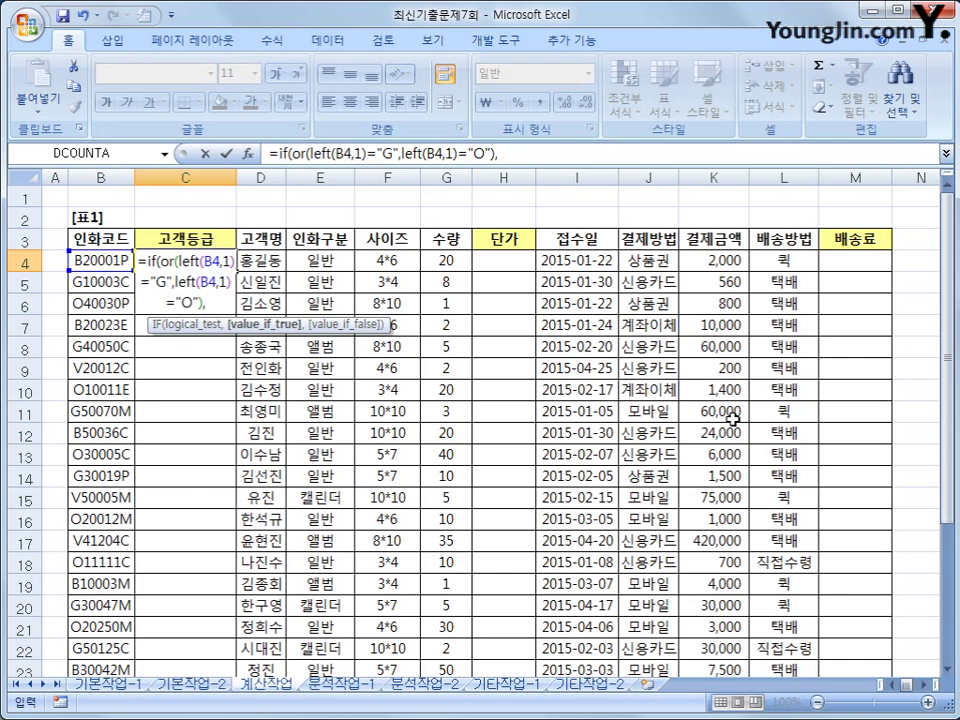
Enter "LV-Ⅰ" as the IF function's true value, using the special Roman numeral character Ⅰ
text("LV-)
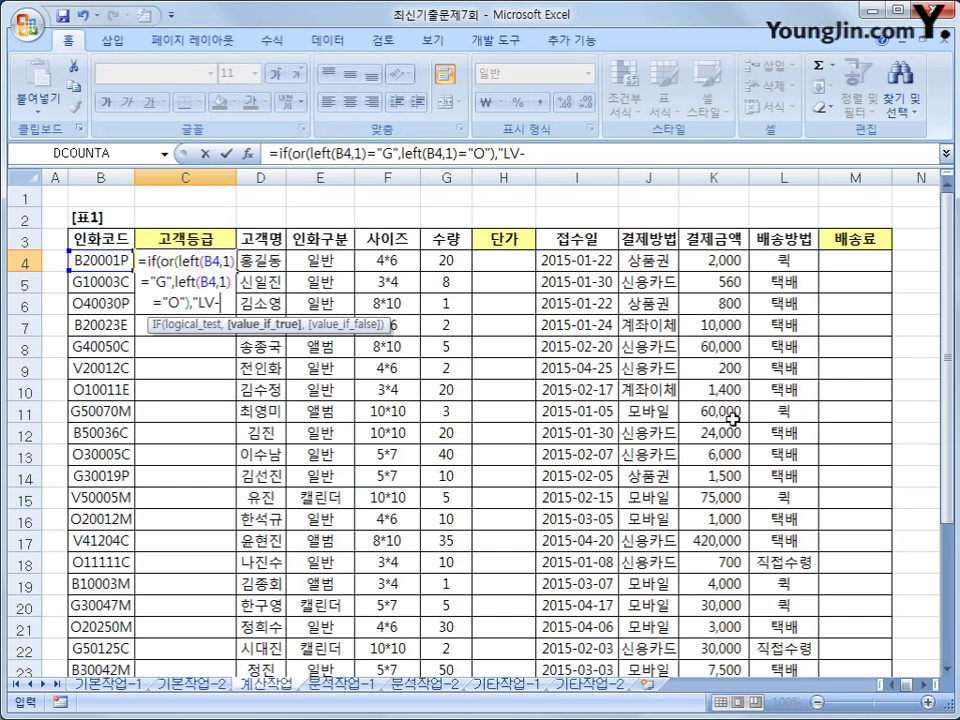
text(w)
key(BackSpace)
text(ㅈ)
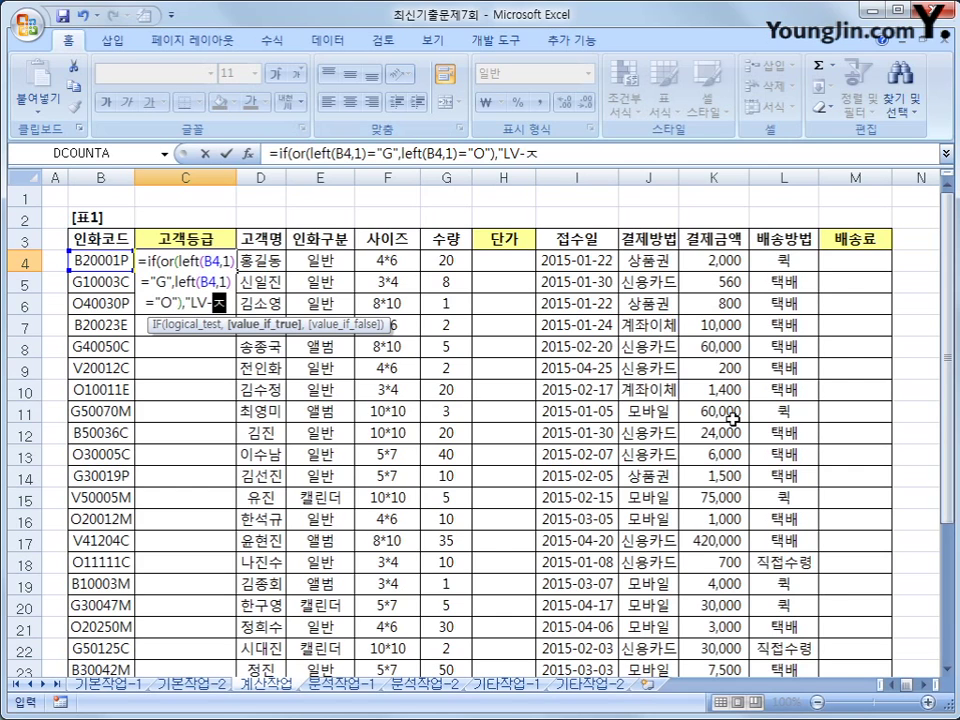
key(Hangul_Hanja)
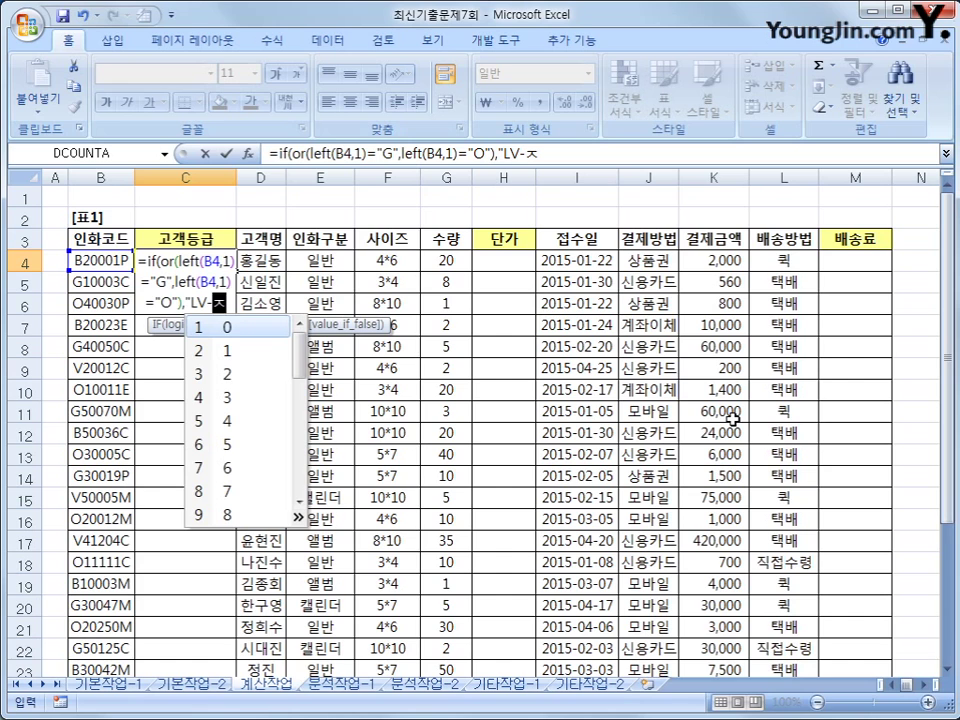
click(297, 516)
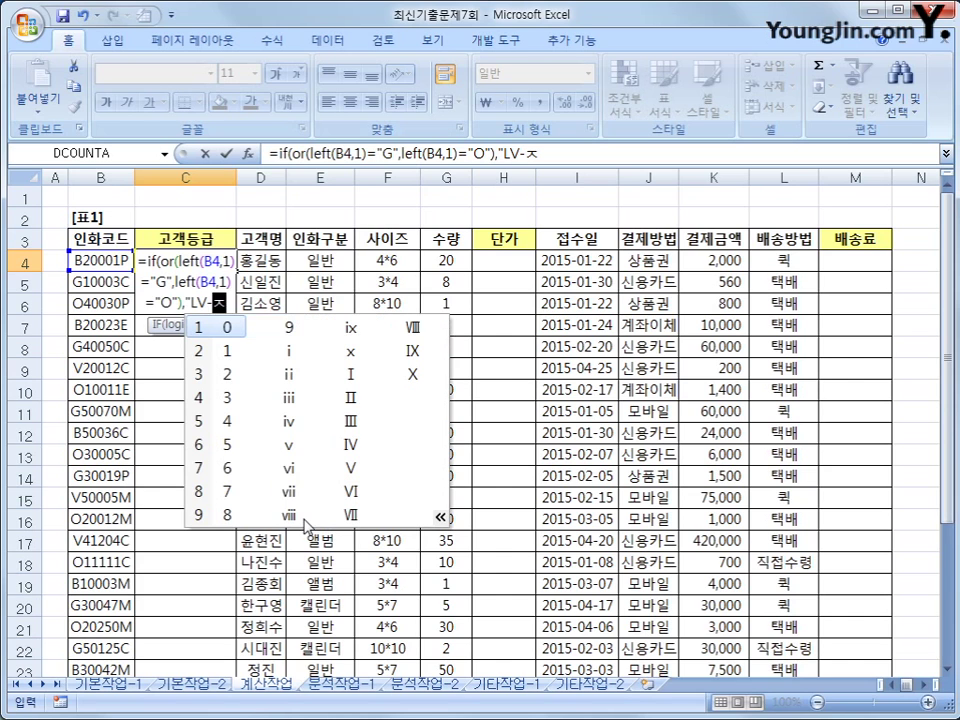
click(350, 374)
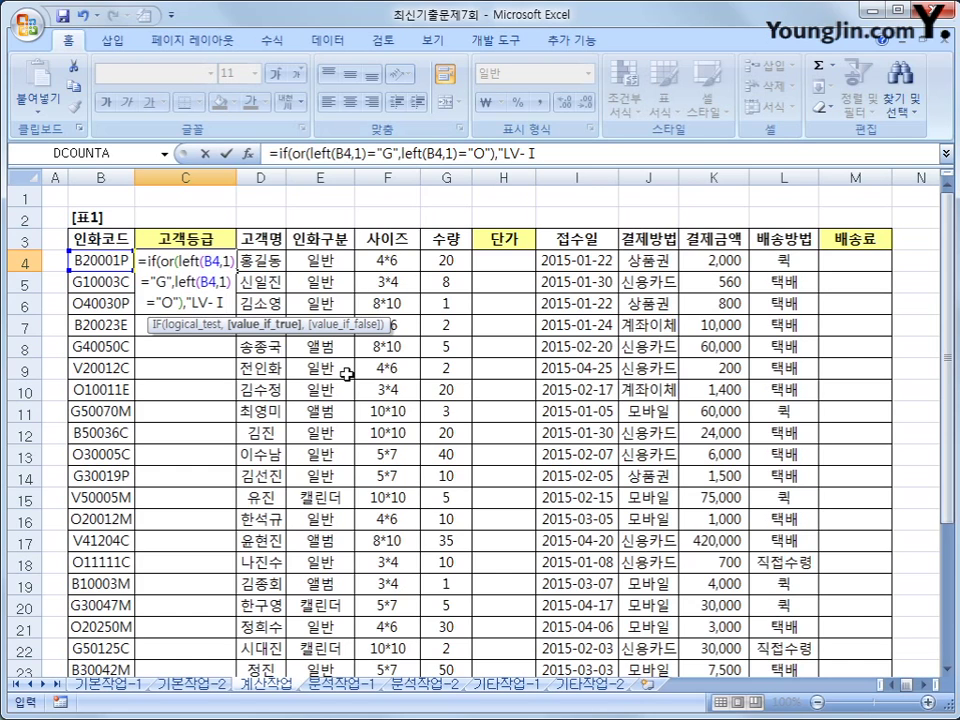
text(",)
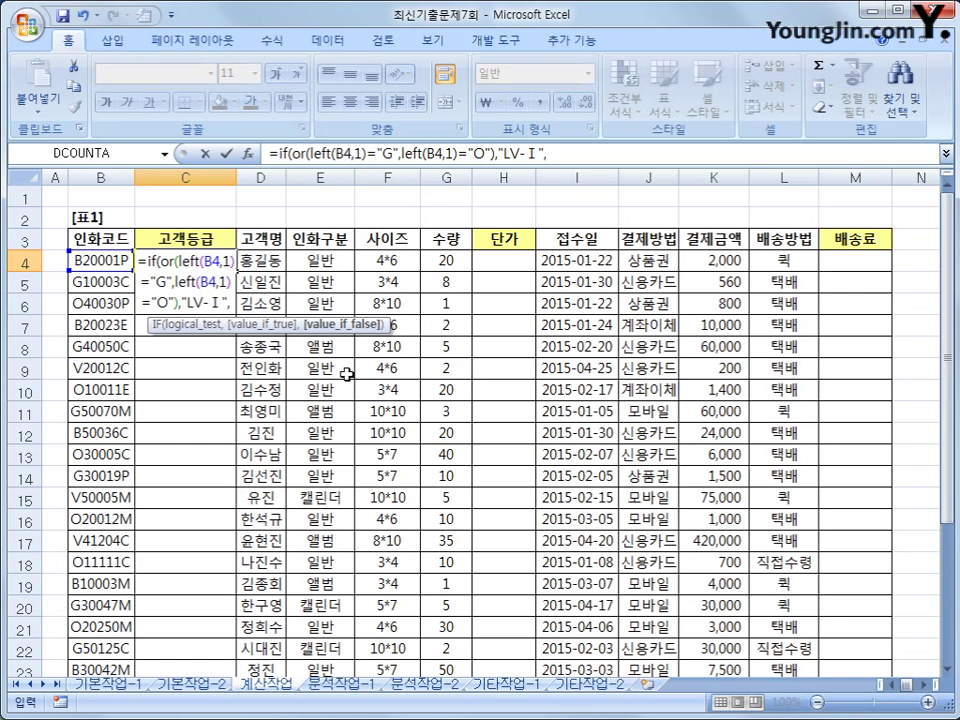
Enter "LV-Ⅱ as the IF function's false value, using the special Roman numeral character Ⅱ
text(")
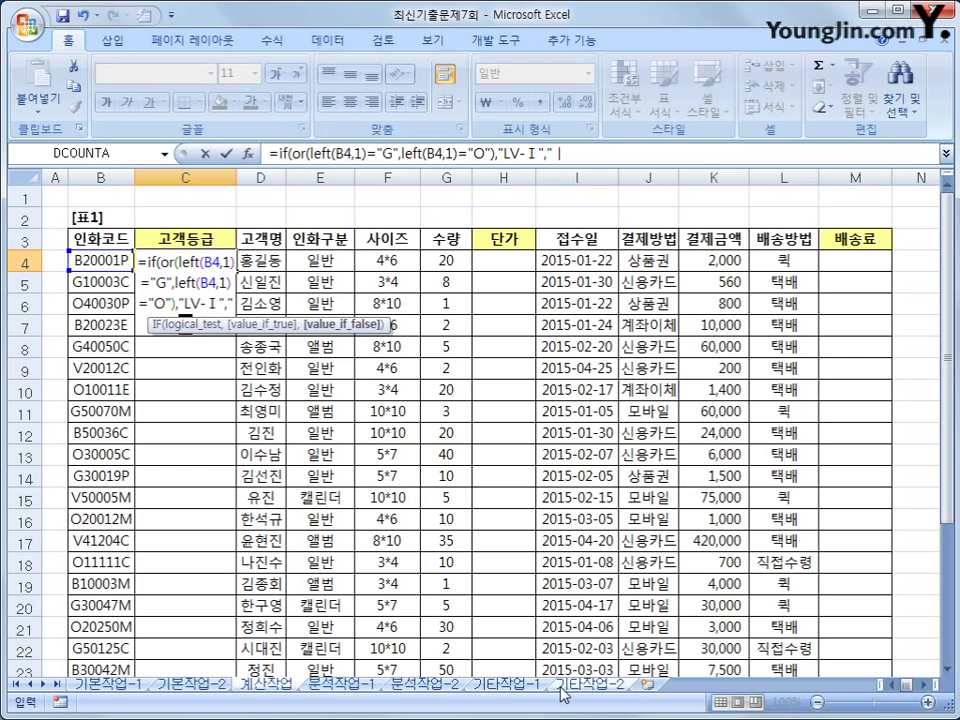
text(LV)
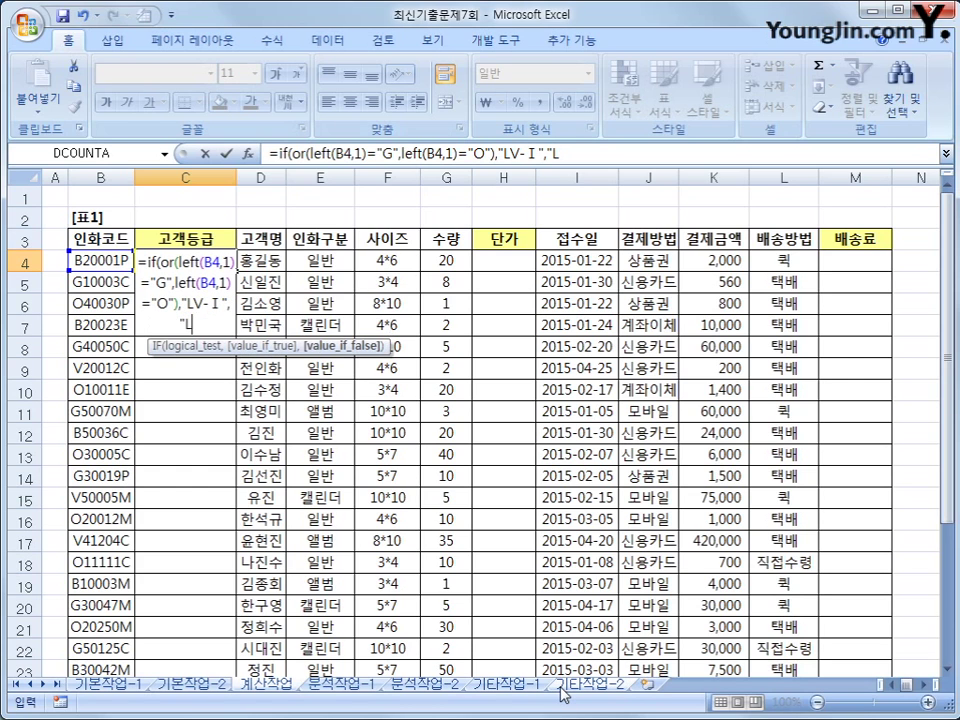
text(-w)
key(BackSpace)
key(Hangul)
text(ㅈ)
key(Hangul_Hanja)
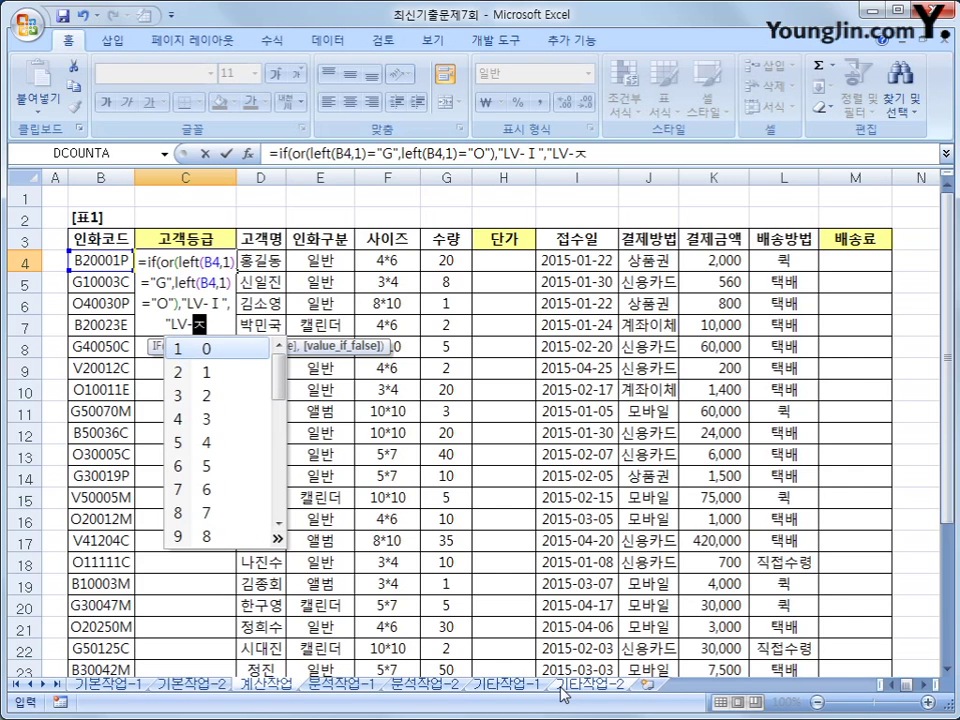
click(278, 539)
click(330, 419)
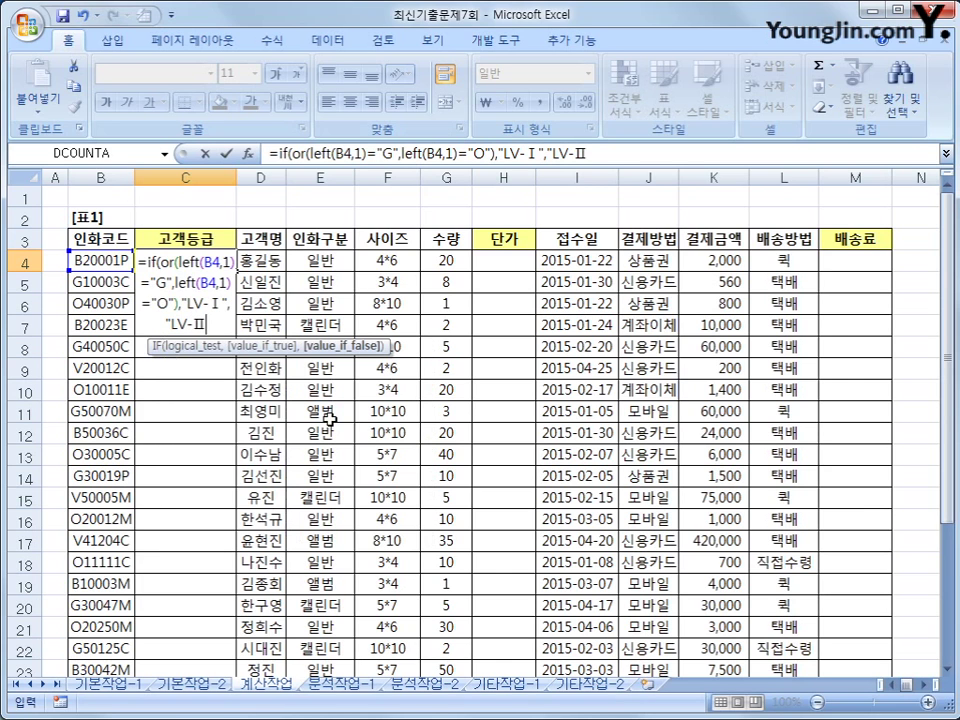
Close and commit the IF formula in C4, and fill it down the whole 고객등급 column
text("))
key(Return)
key(Up)
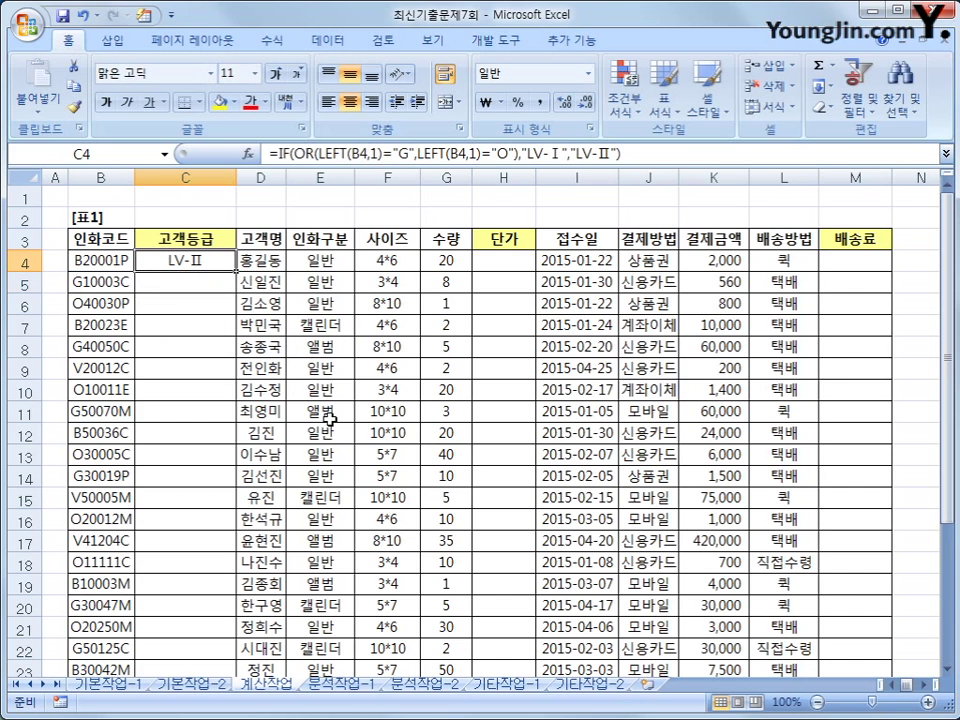
double_click(236, 268)
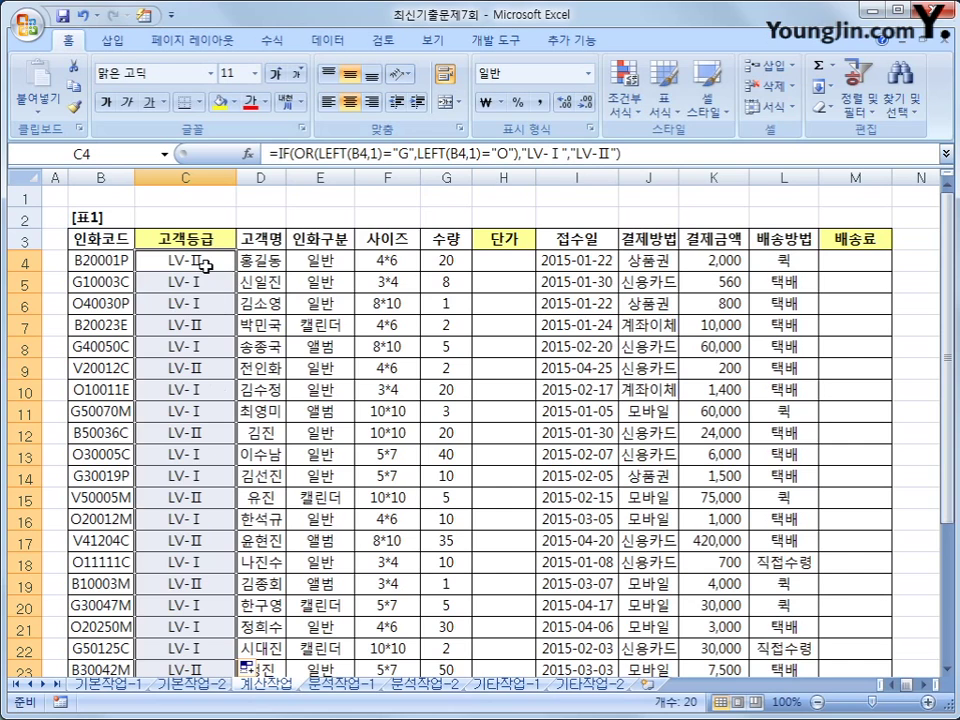
Append &if(K4>=50000, to the C4 formula to begin a second IF that tests 결제금액
click(205, 263)
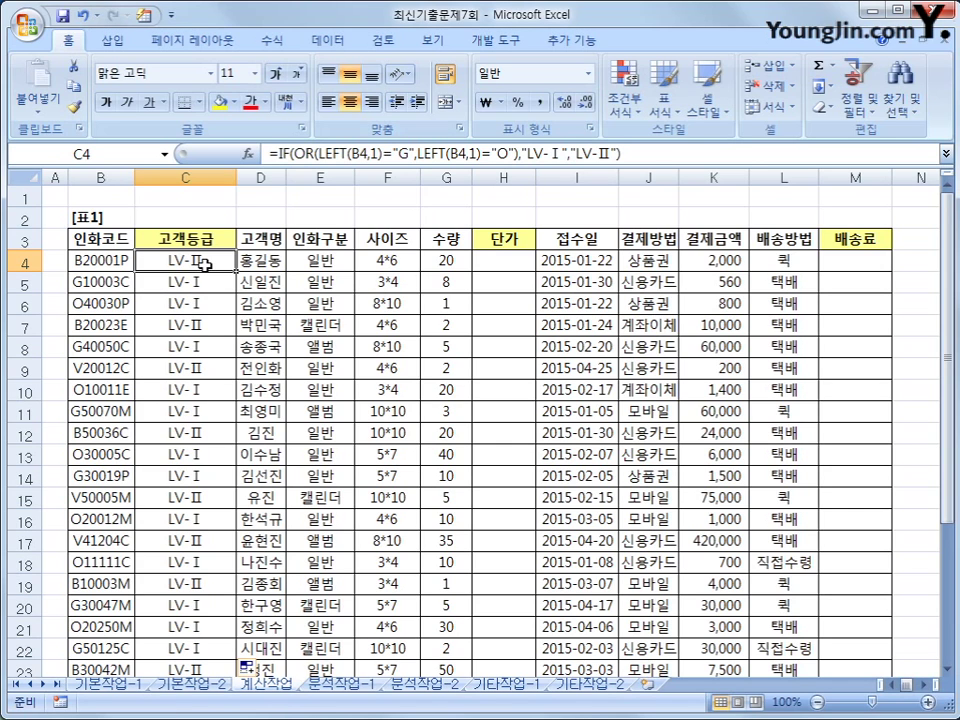
click(657, 154)
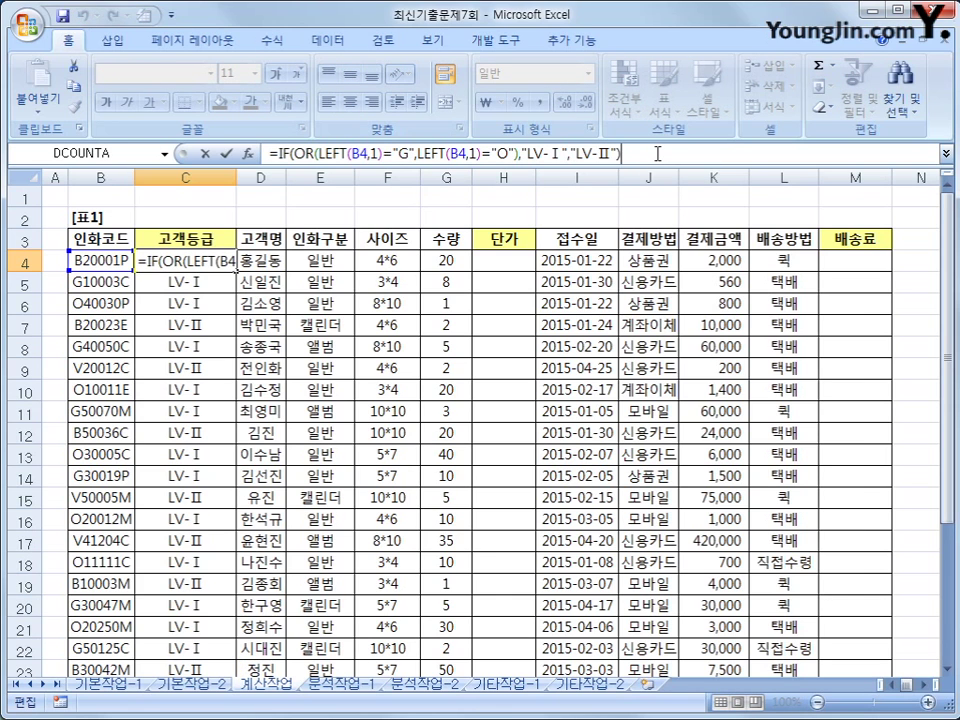
text(&)
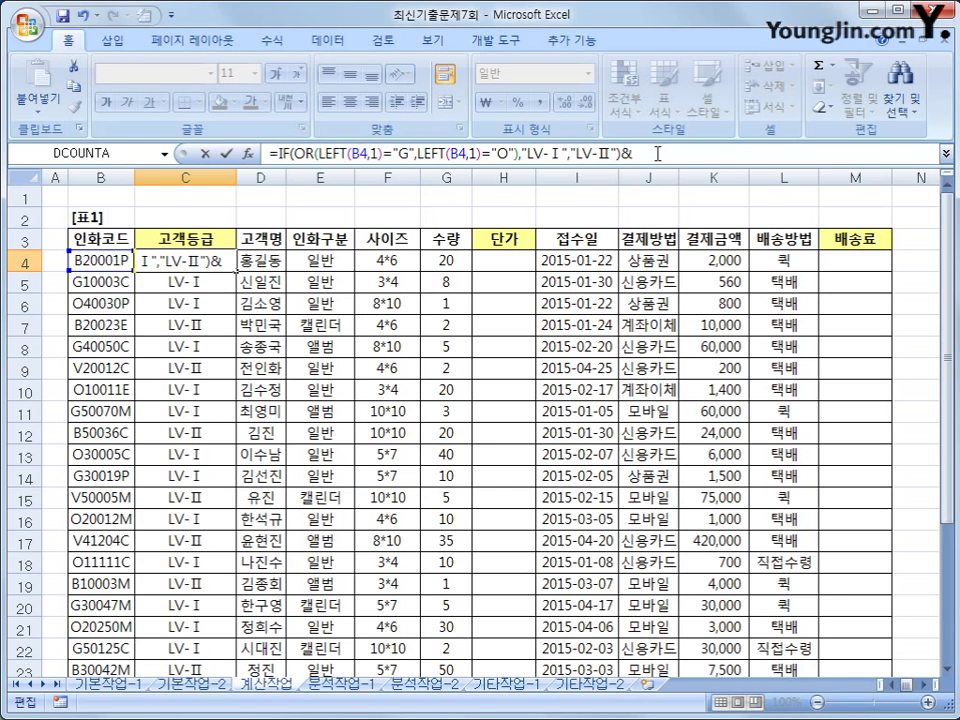
text(ㅏ)
key(BackSpace)
text(if()
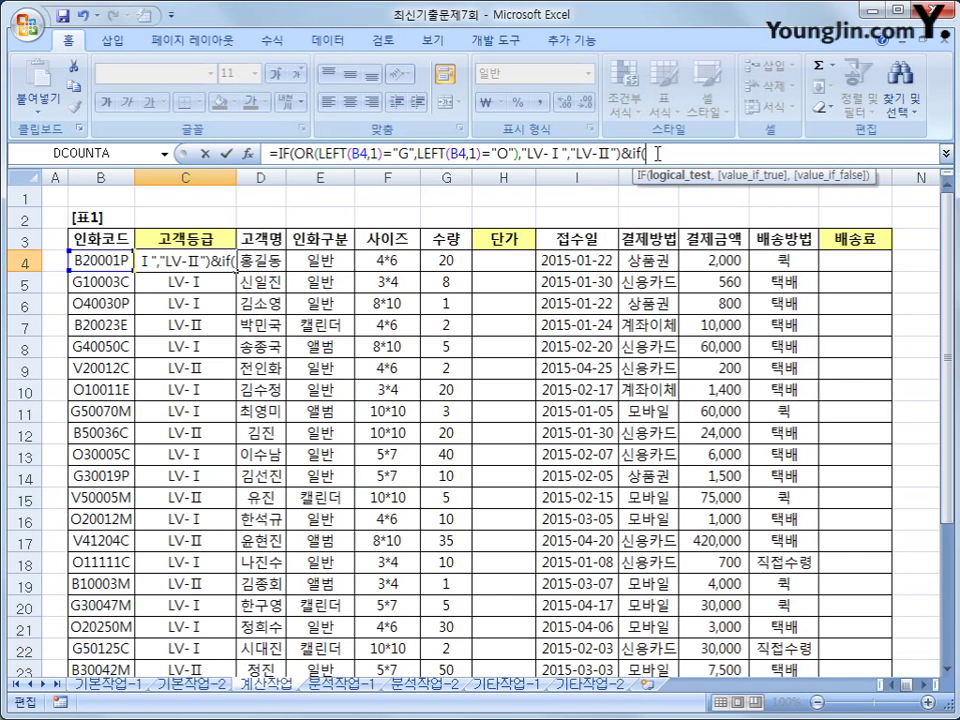
click(734, 266)
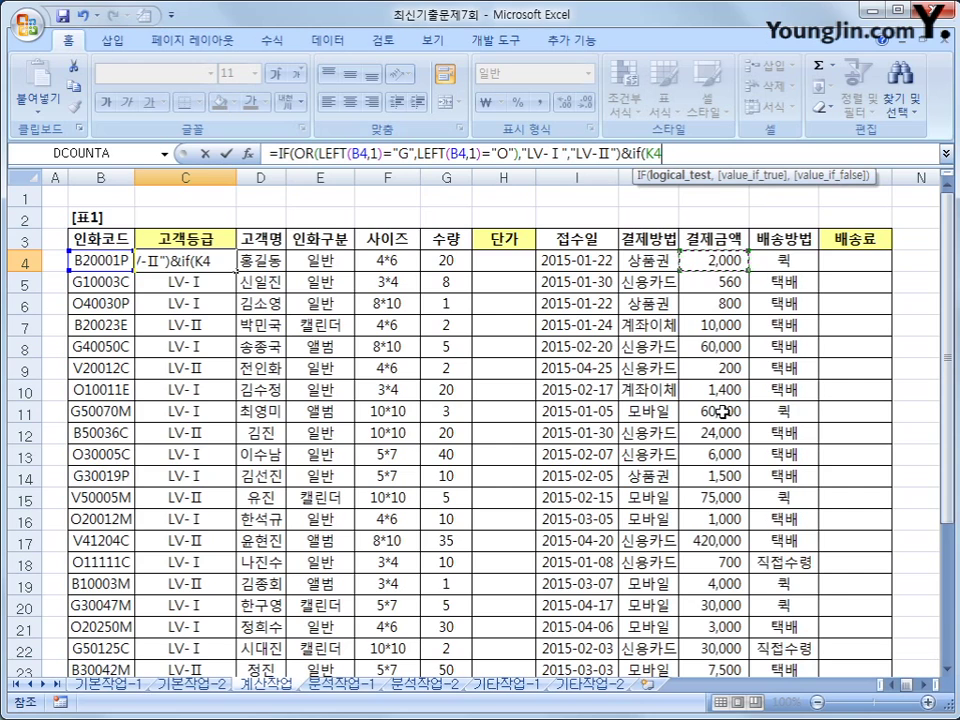
text(>=50)
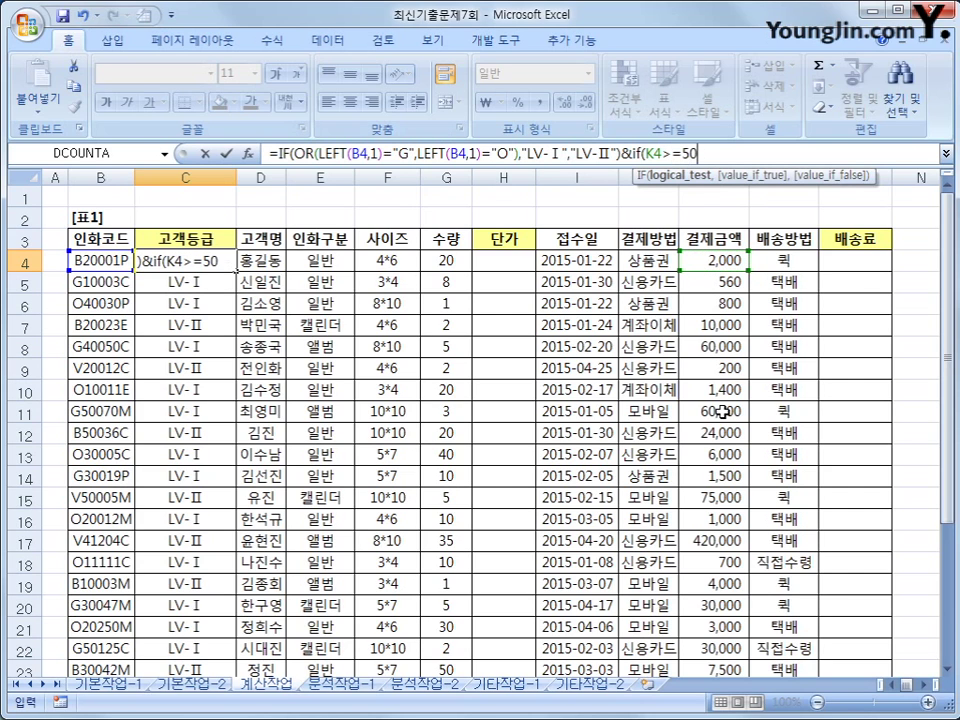
text(000,)
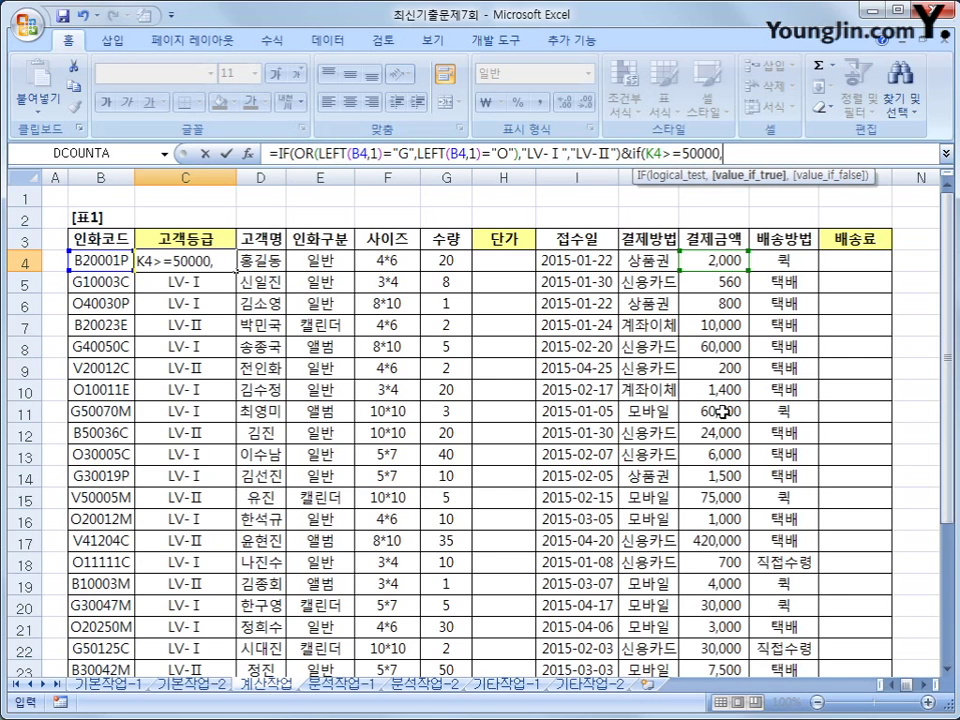
Enter "-우수고객 as the true value of the second IF in the C4 formula
text("-d)
key(BackSpace)
key(Hangul)
text(우수고)
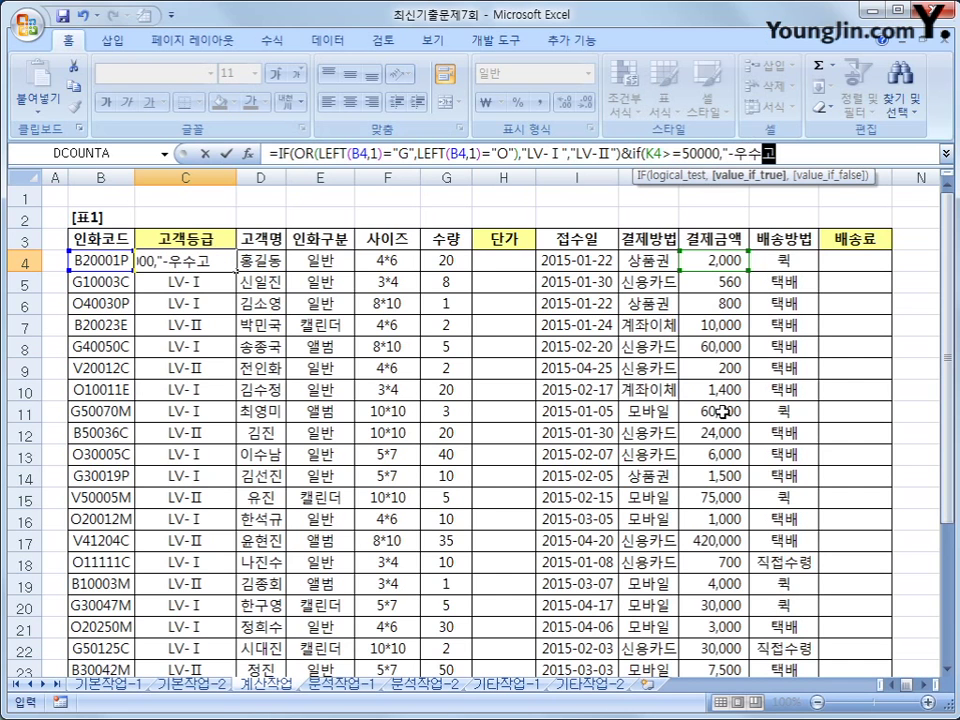
text(객)
key(Return)
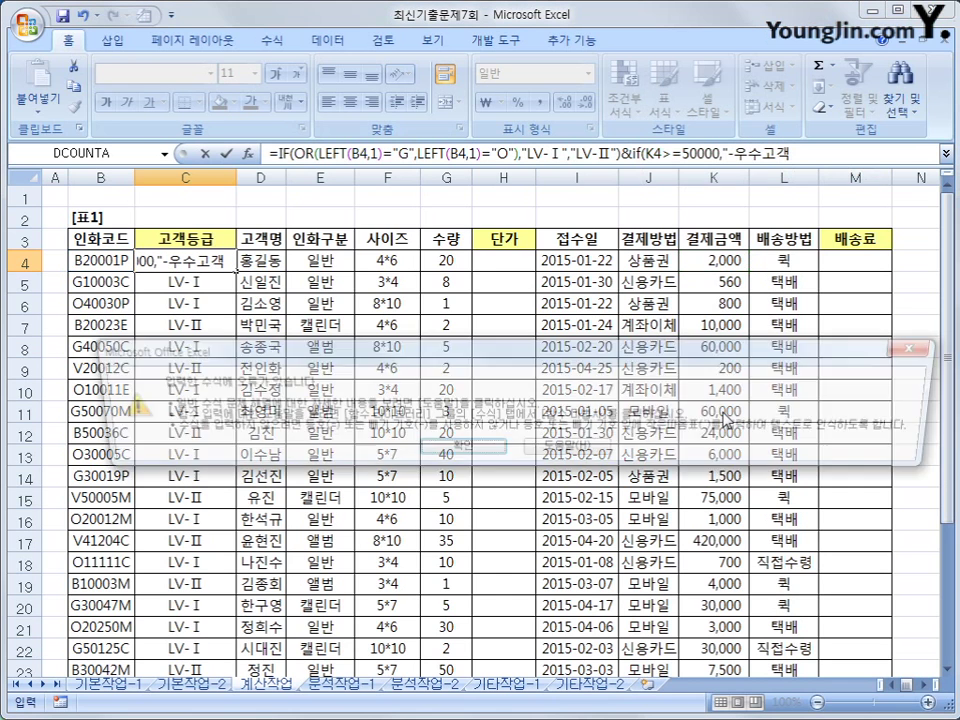
click(459, 449)
Finish the second IF in C4 with an empty string as false value, commit it, and fill it down the 고객등급 column
click(807, 153)
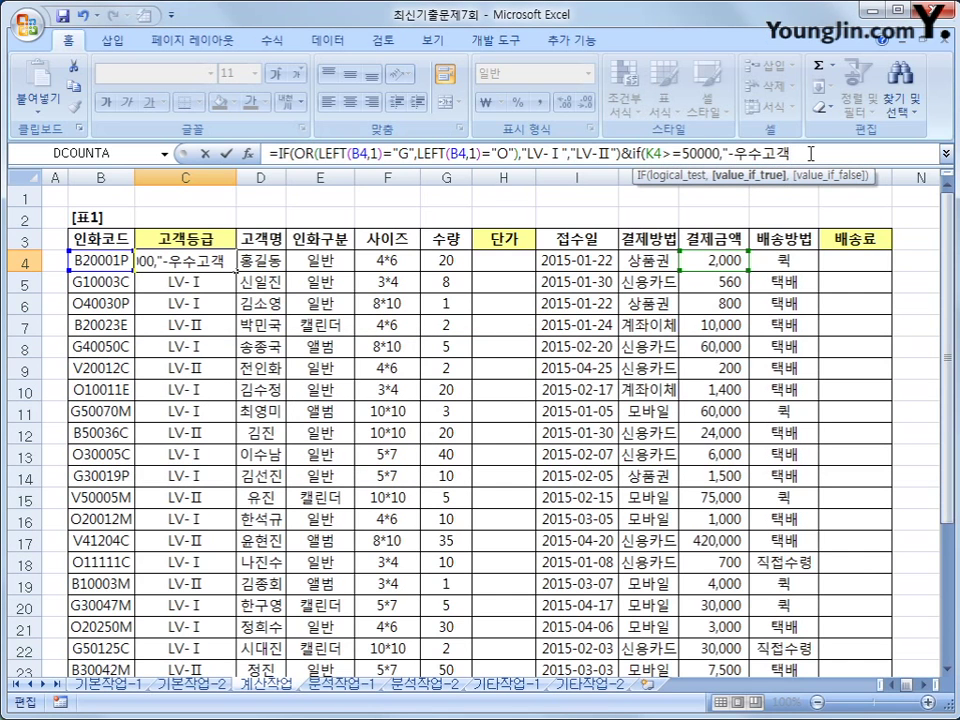
text(","")
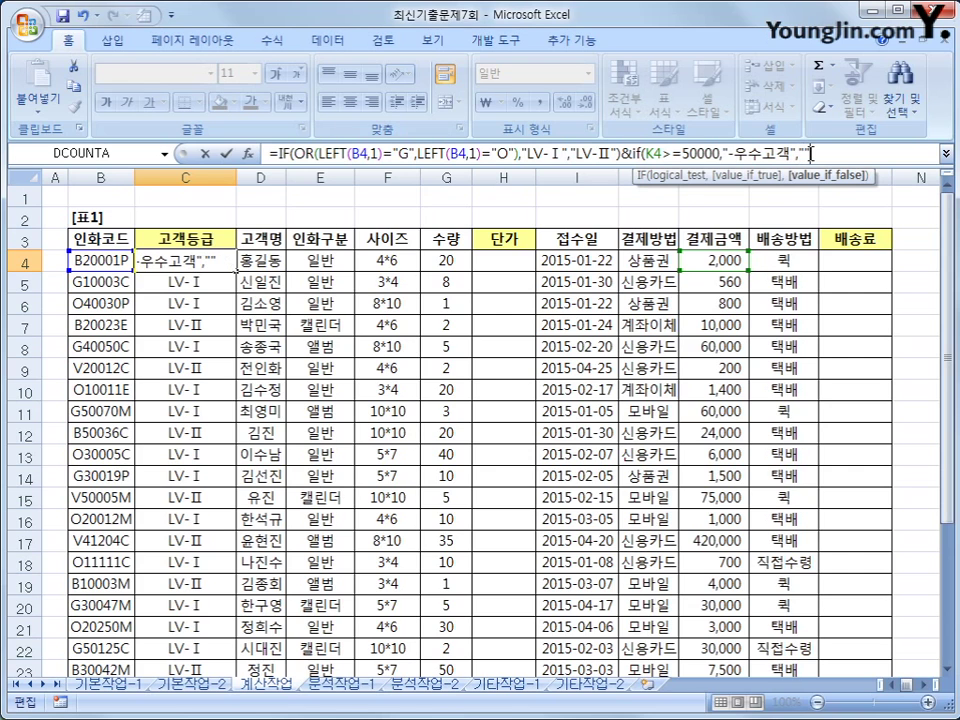
text())
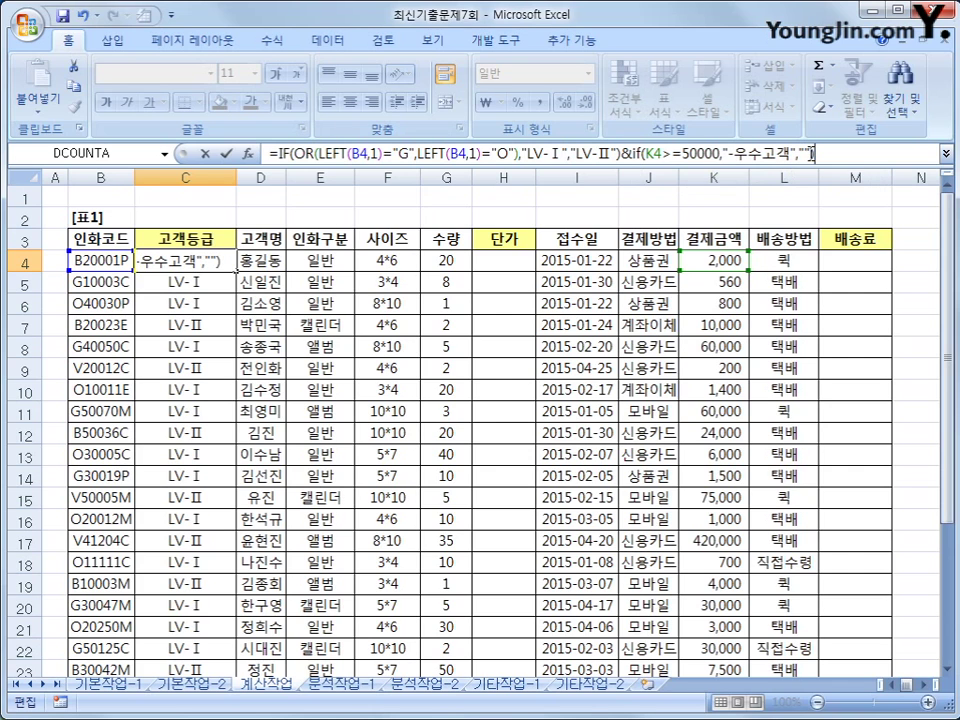
key(Return)
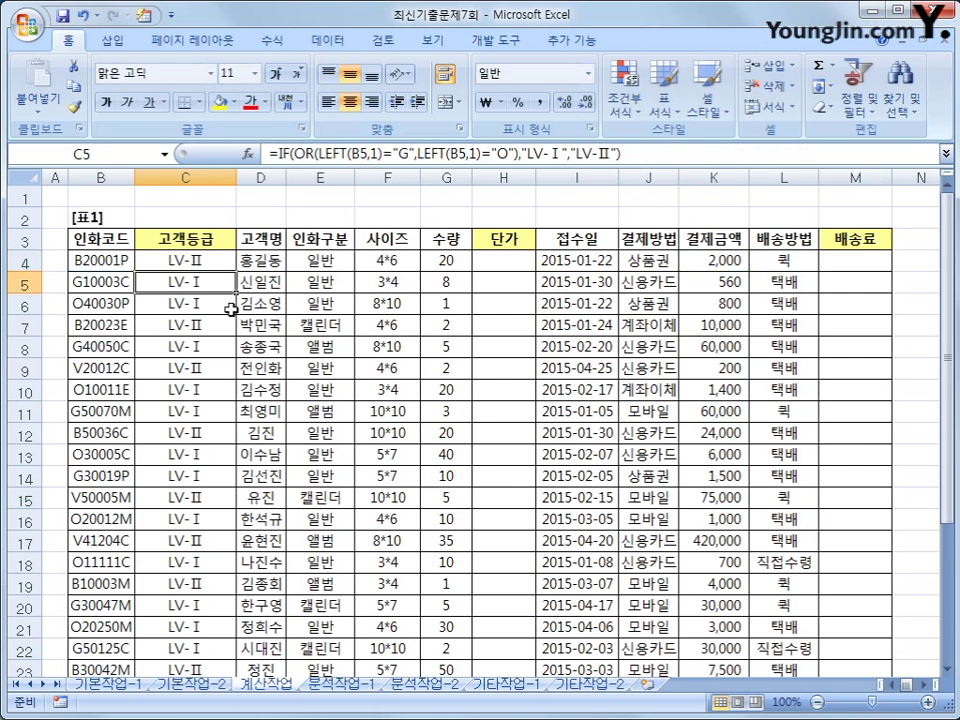
click(225, 260)
double_click(236, 270)
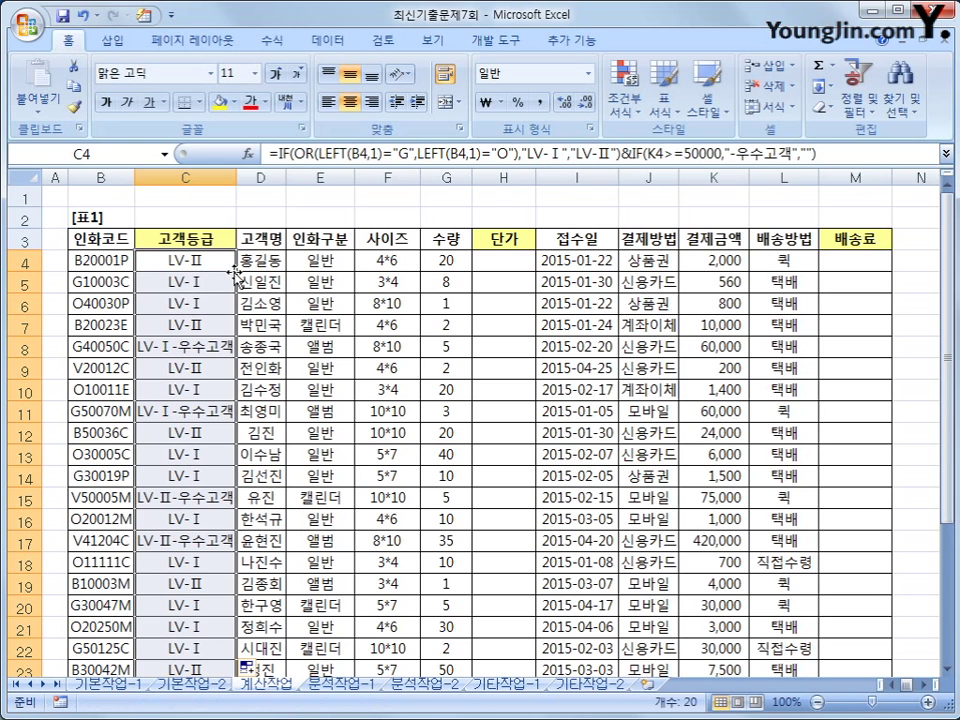
Check the filled 고객등급 formulas, comparing cells such as C11, C15 and C17 with C4
click(205, 413)
click(205, 499)
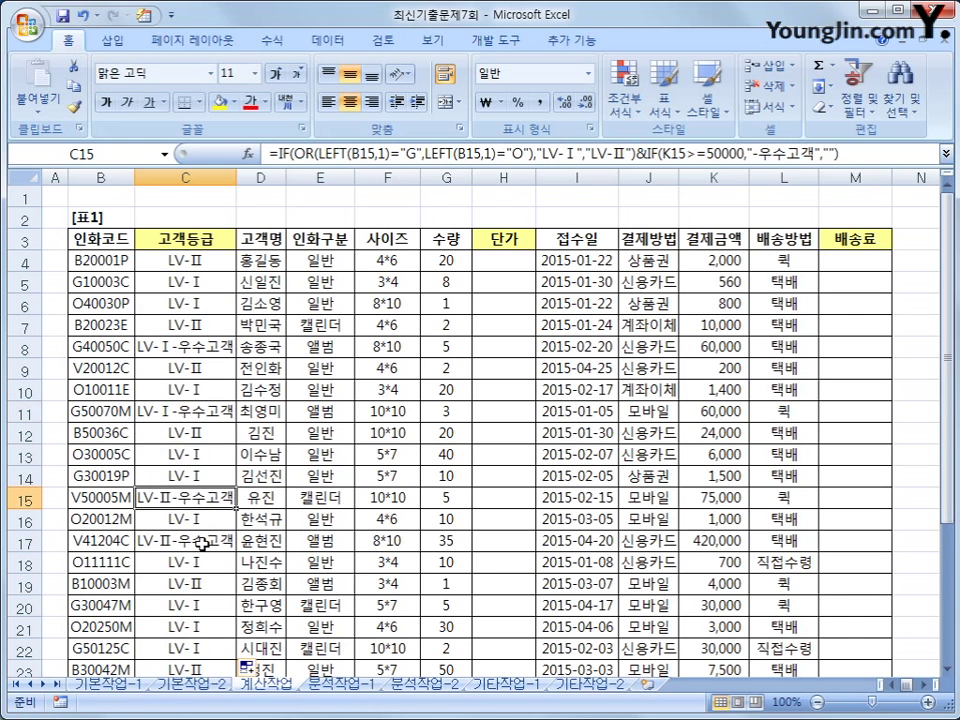
click(203, 543)
scroll(180, 436, down, 2)
scroll(178, 437, up, 2)
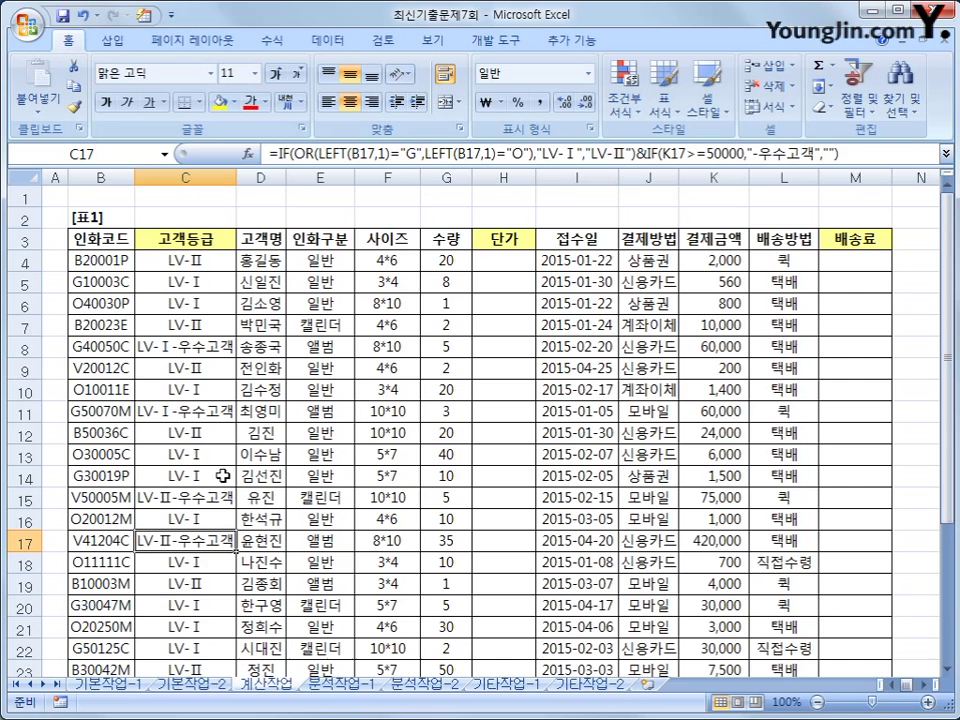
click(204, 259)
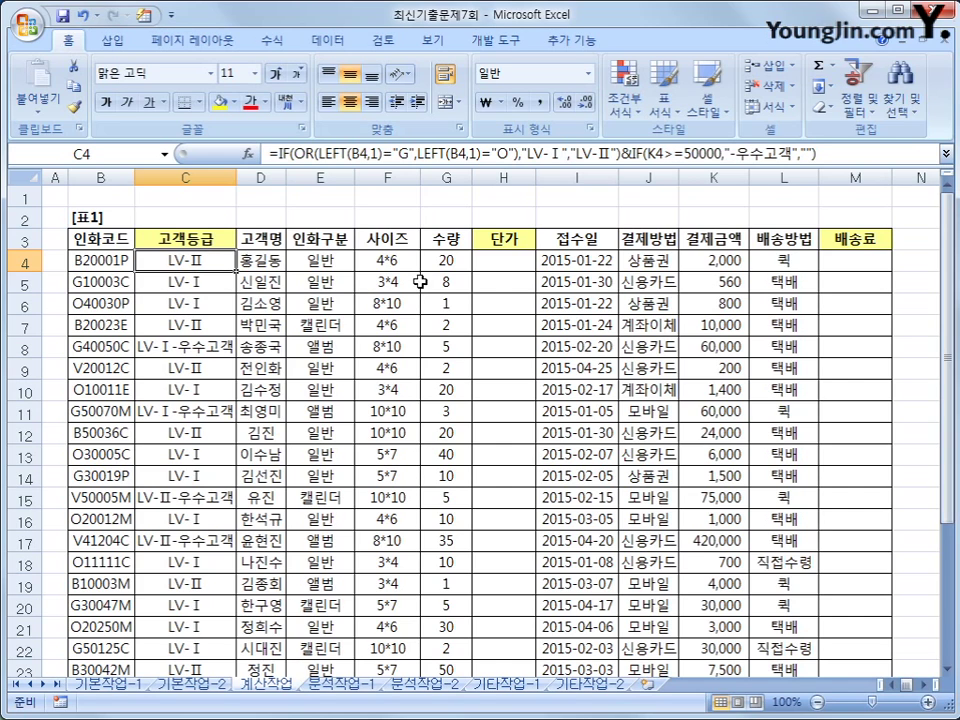
Examine the 표4 단가표 layout, with its 사이즈 column and the 일반, 앨범 and 캘린더 headings, for the 단가 lookup
click(500, 259)
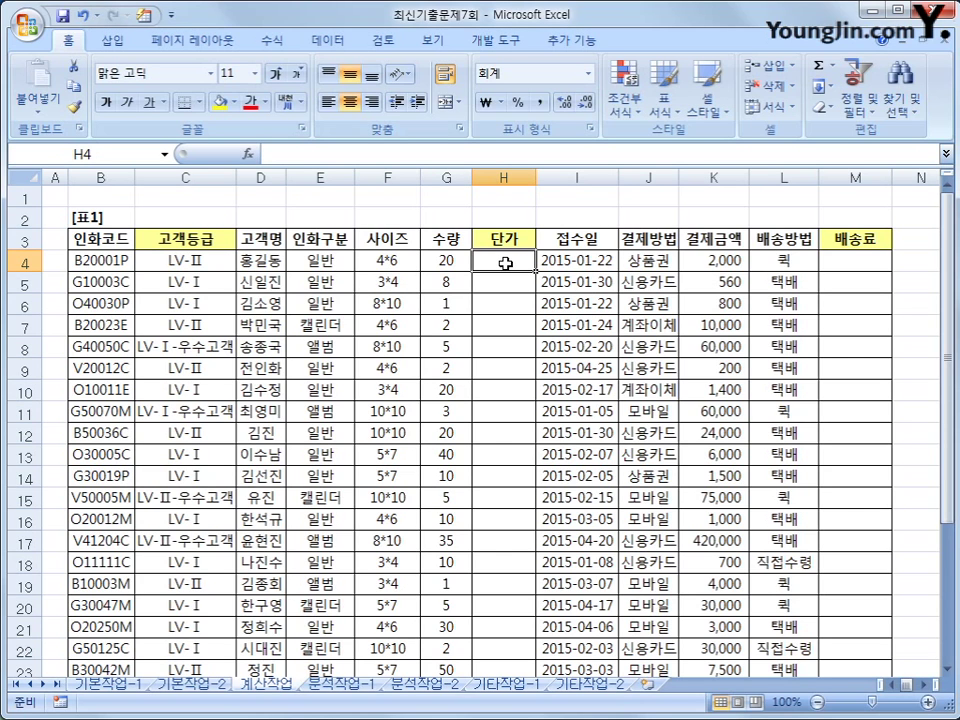
scroll(505, 263, down, 3)
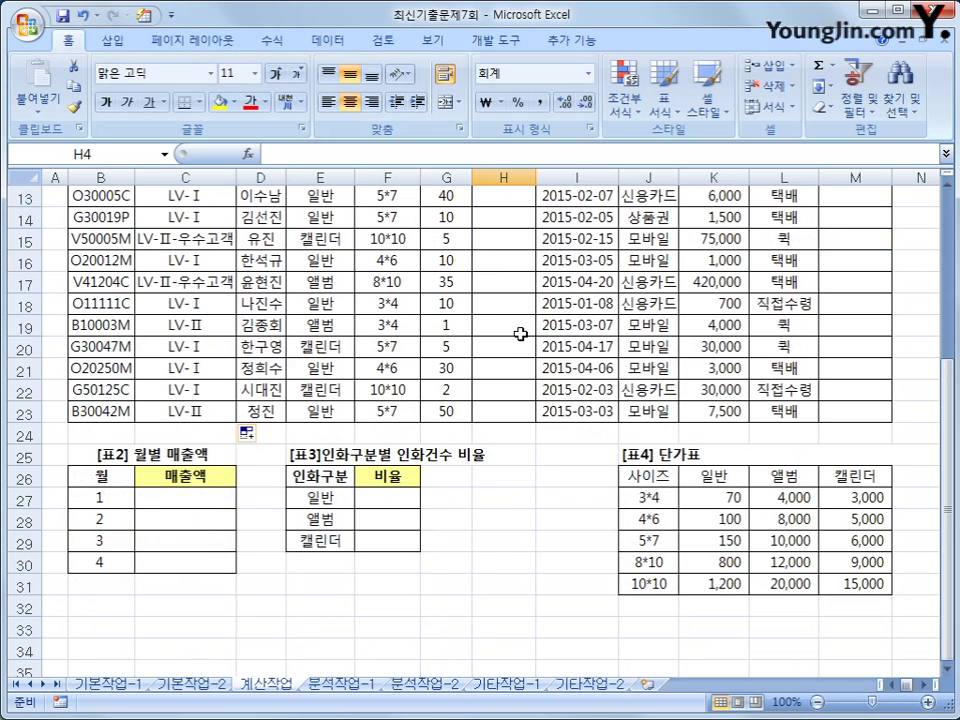
drag(651, 476, 840, 584)
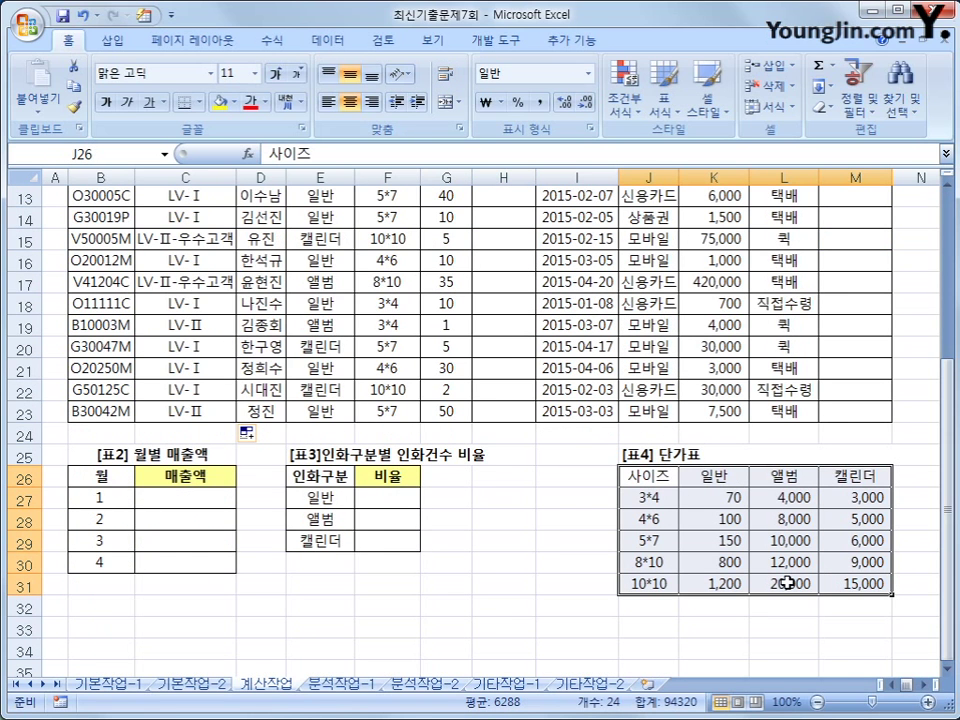
drag(647, 495, 648, 585)
click(727, 497)
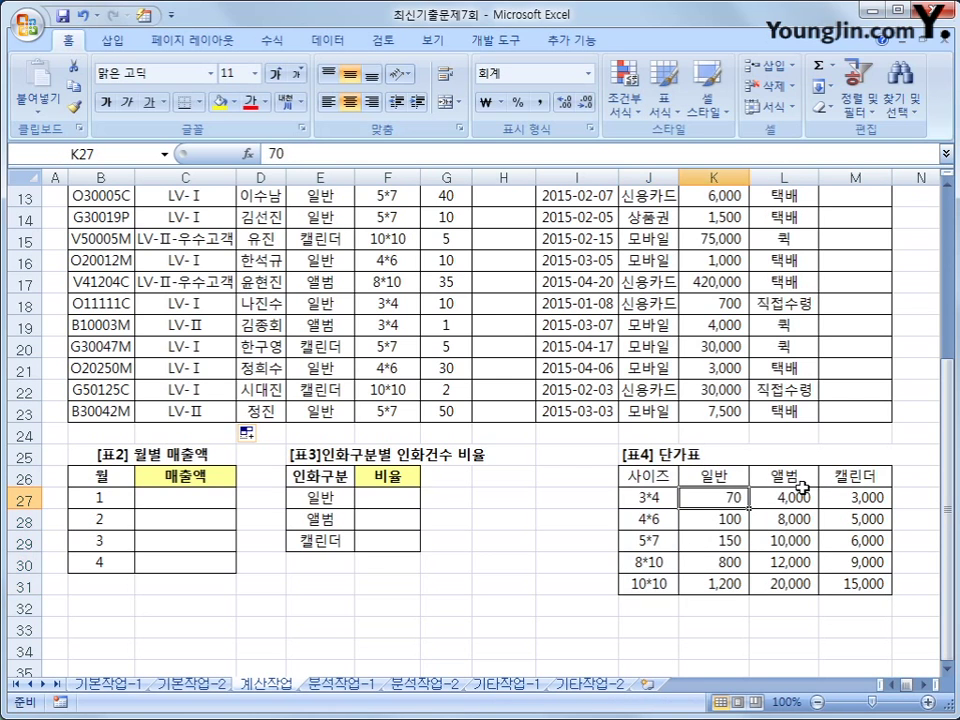
click(784, 476)
click(852, 476)
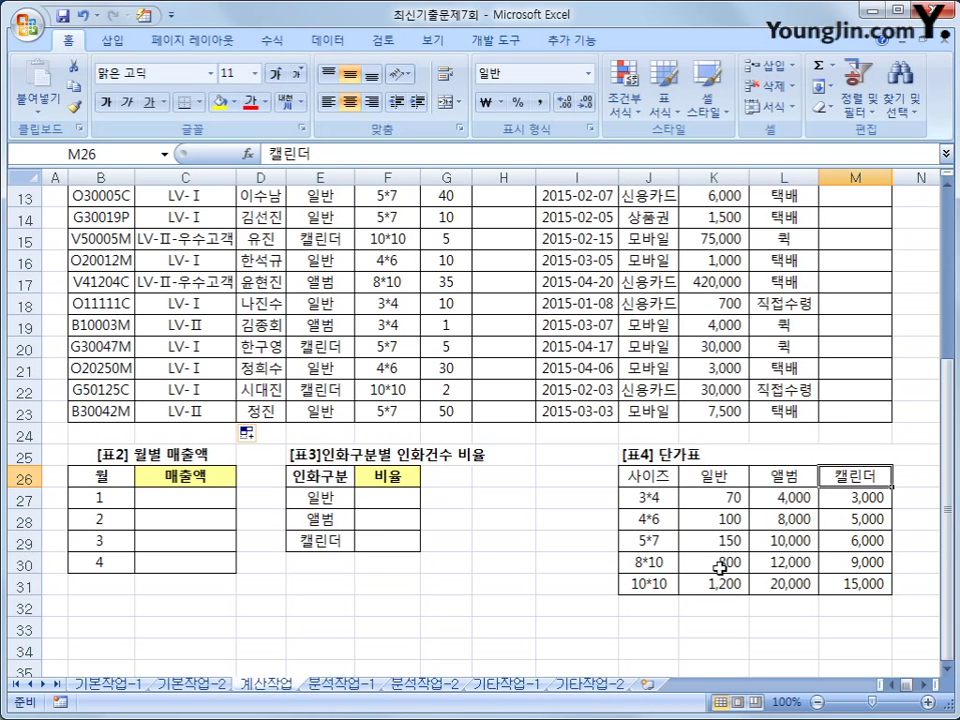
Begin a VLOOKUP formula in the first 단가 cell, H4, using the 사이즈 cell F4 as the lookup value
scroll(720, 566, up, 4)
click(509, 272)
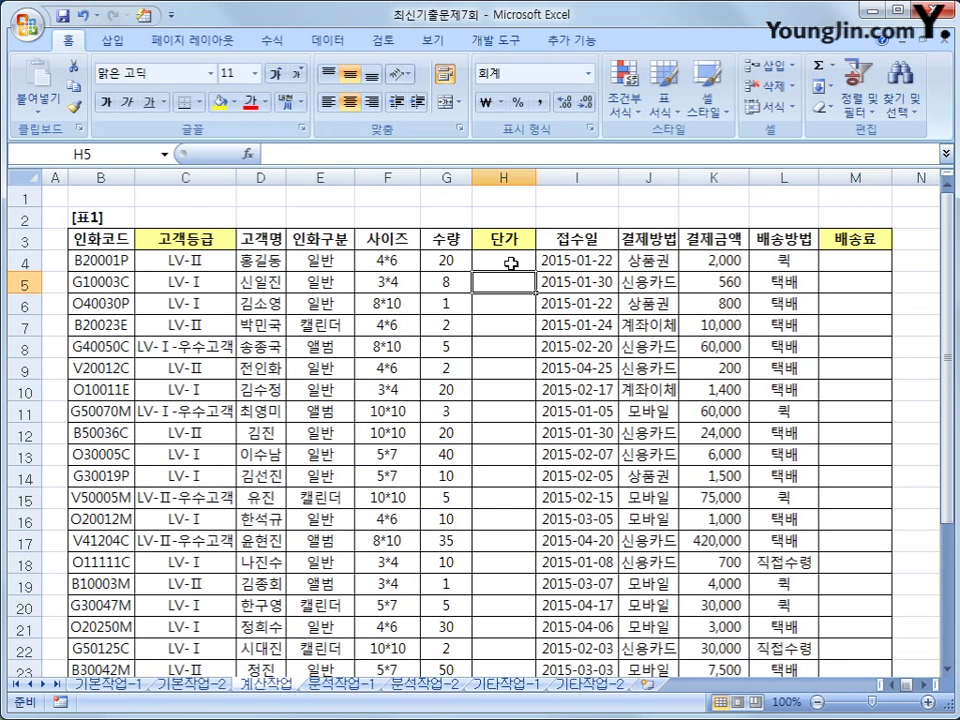
click(511, 263)
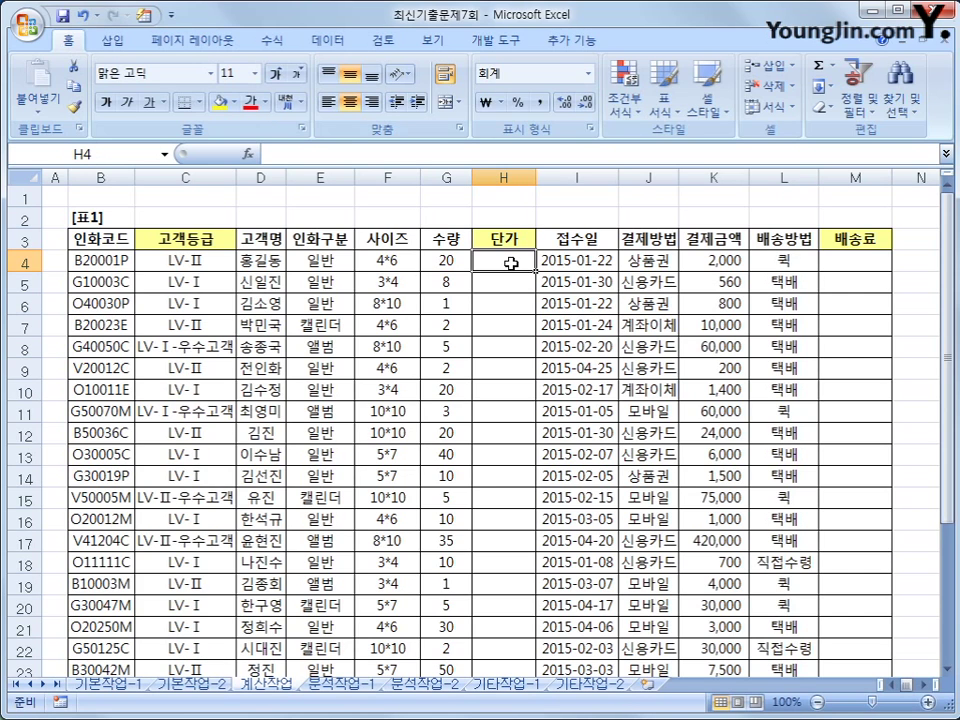
text(=ㅍ)
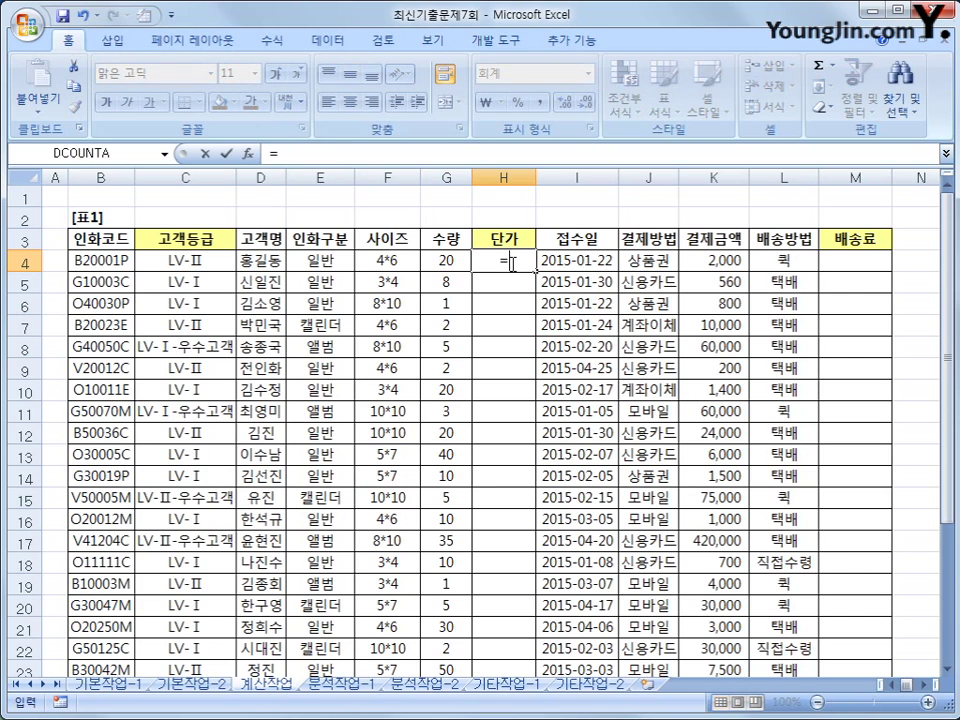
key(BackSpace)
text(vl)
key(Tab)
key(Left)
key(Left)
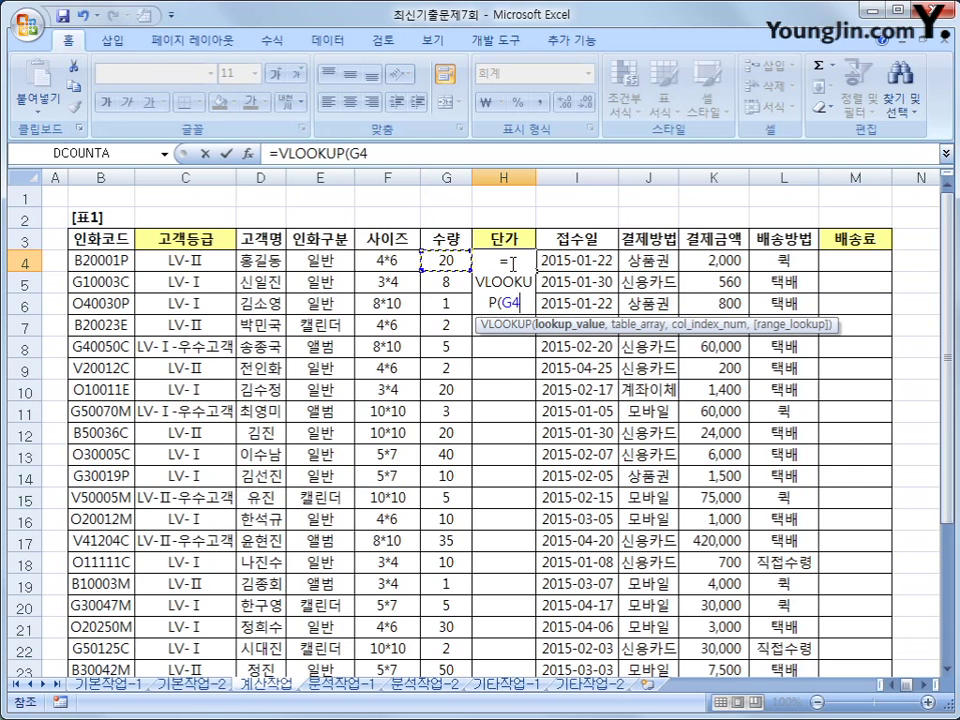
text(,)
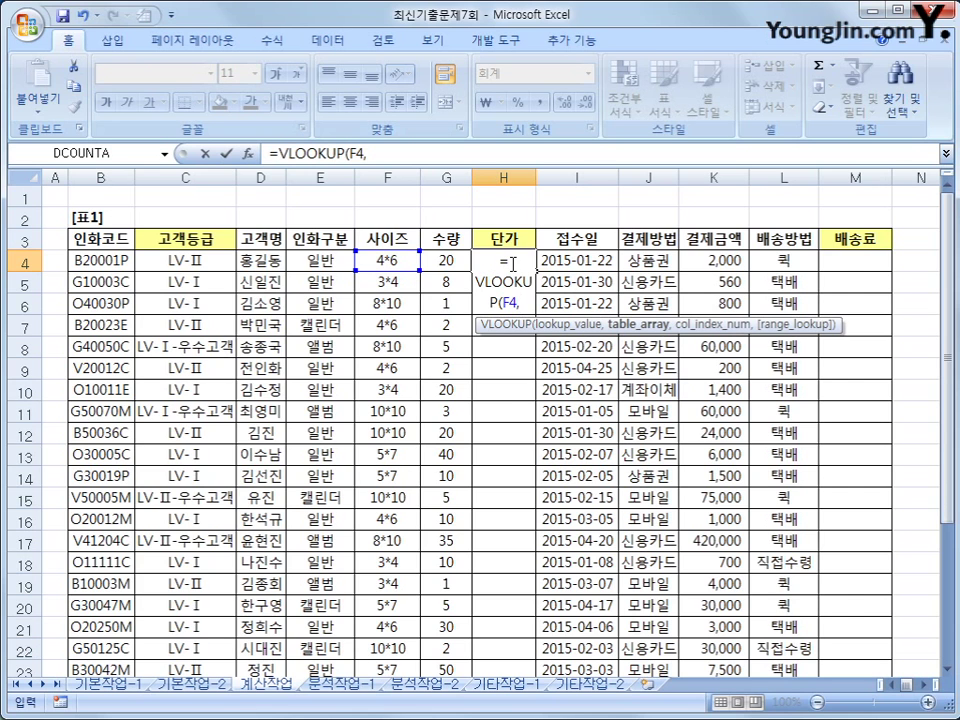
Set the VLOOKUP table array to the 단가표 data range as the absolute reference $J$27:$M$31
scroll(390, 292, down, 3)
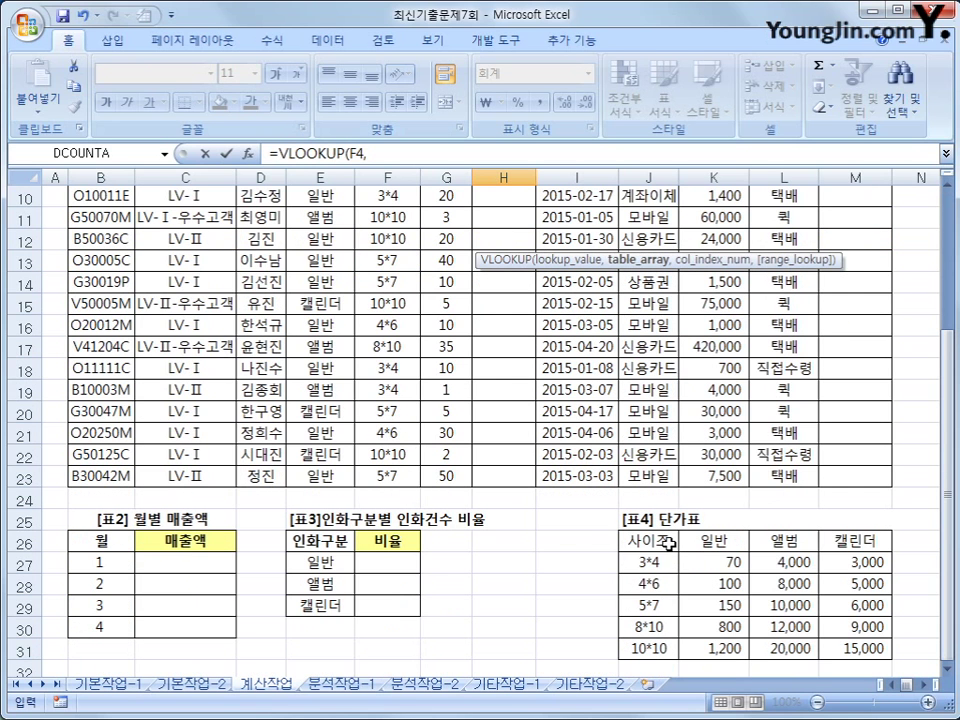
drag(658, 556, 847, 645)
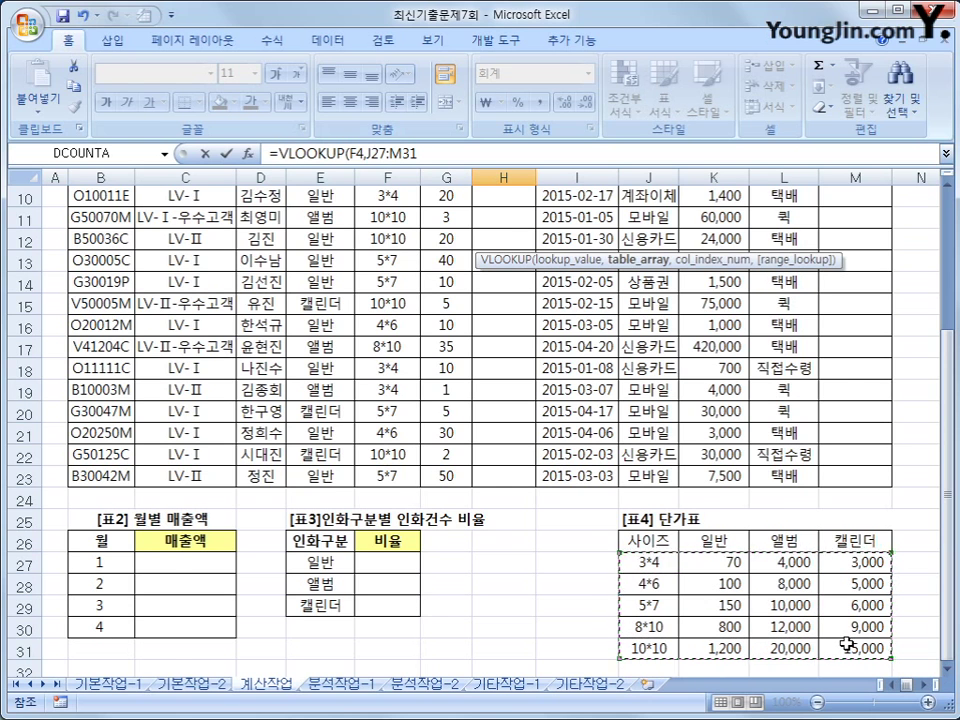
key(F4)
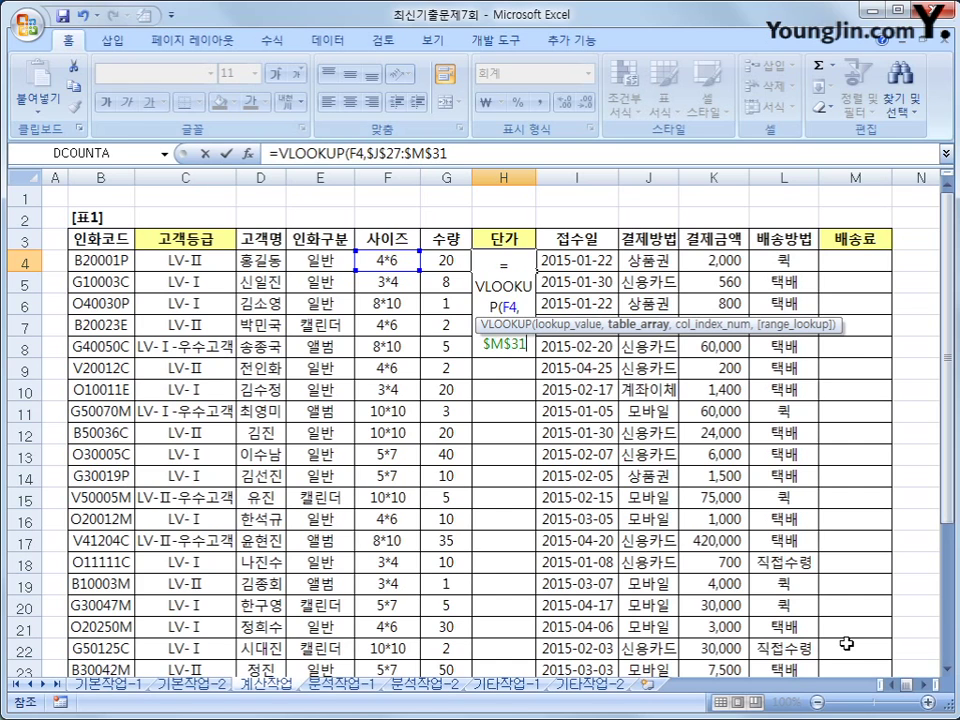
text(,)
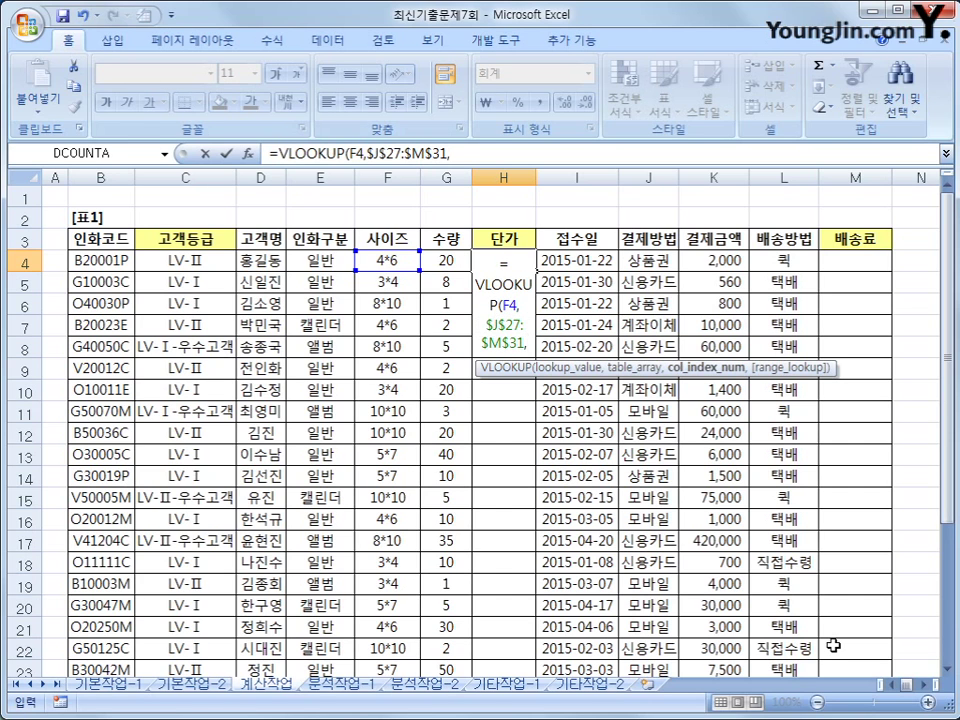
Nest a MATCH function as VLOOKUP's column index, with the 인화구분 cell E4 as its lookup value
text(match()
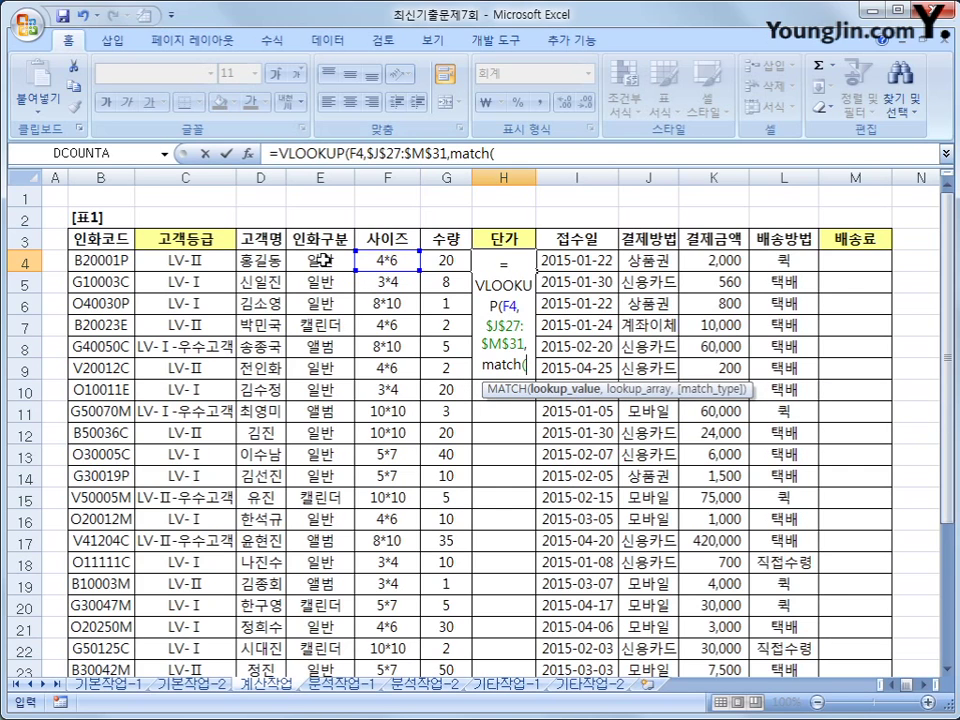
click(306, 261)
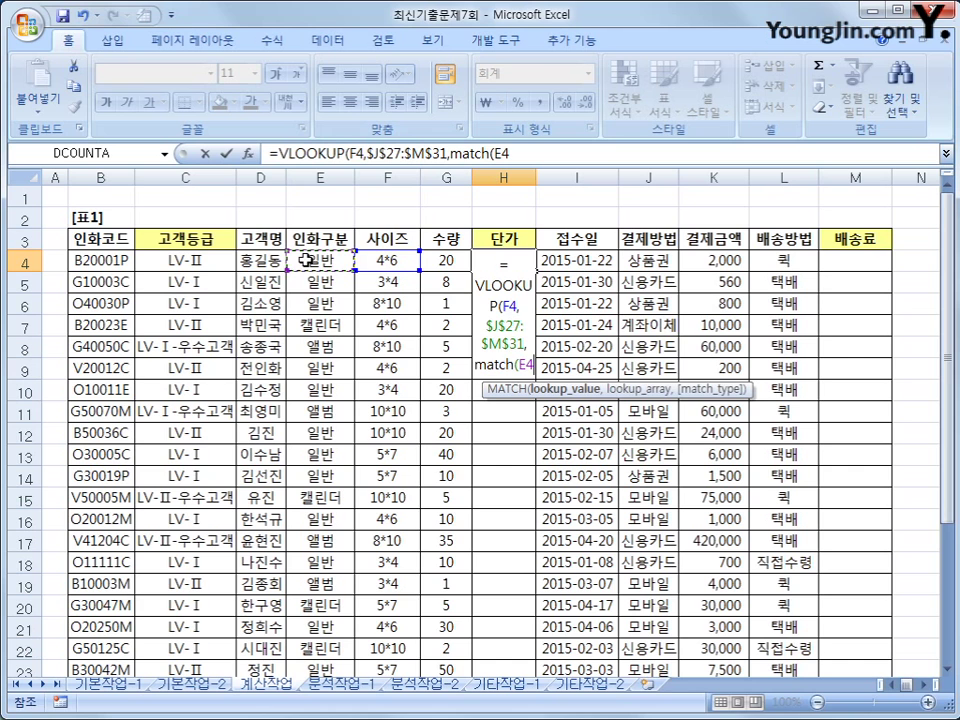
text(,)
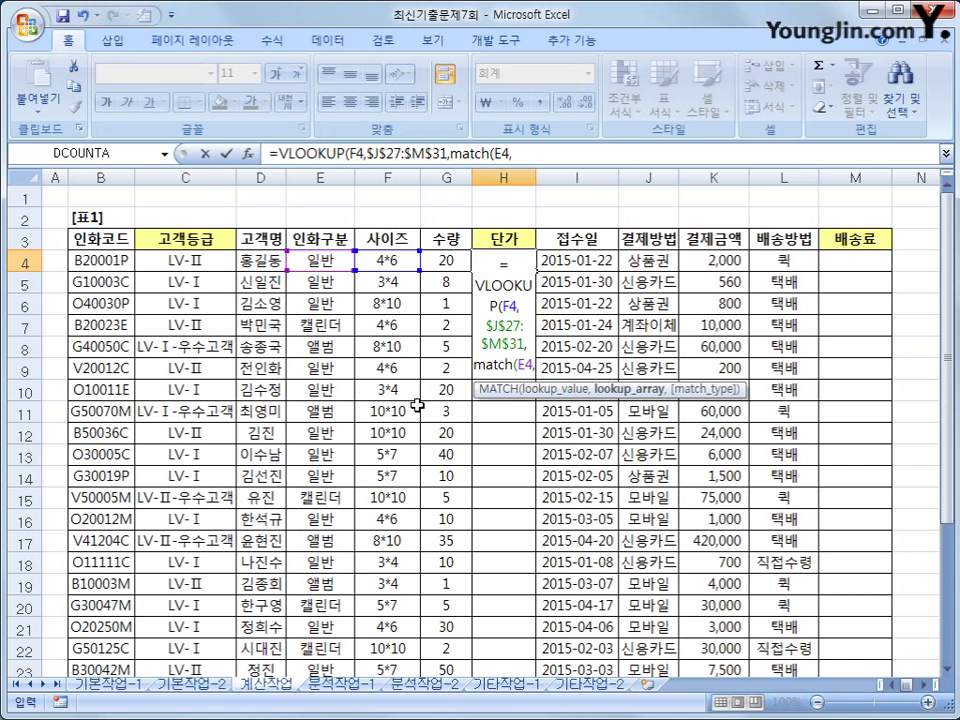
Set MATCH's lookup array to the 단가표 header row, including 사이즈, as the absolute reference $J$26:$M$26
scroll(514, 508, down, 5)
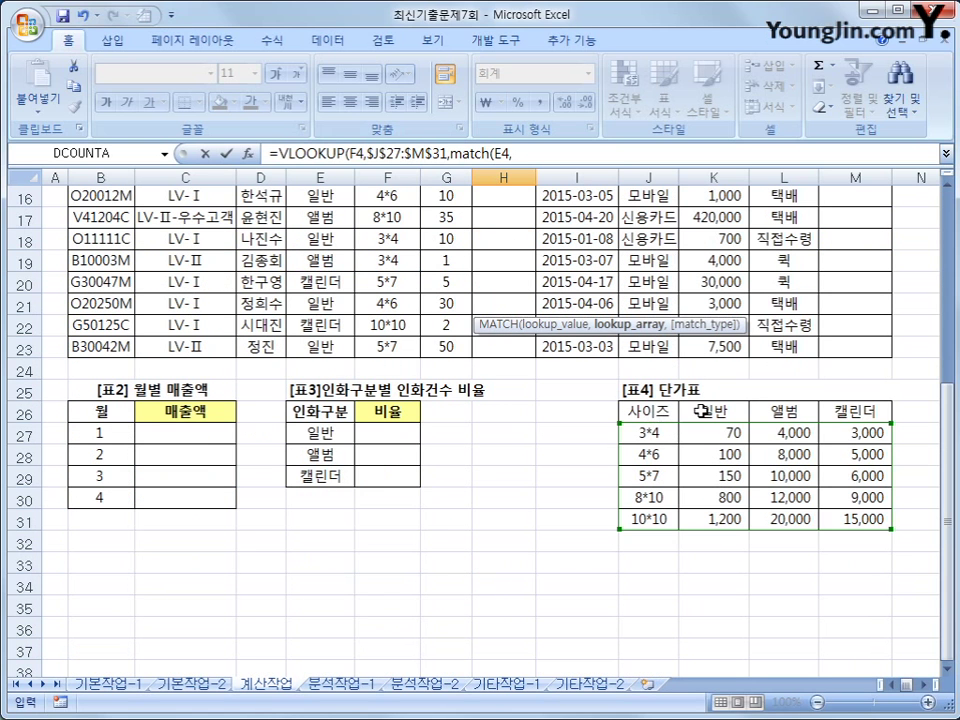
drag(700, 412, 851, 414)
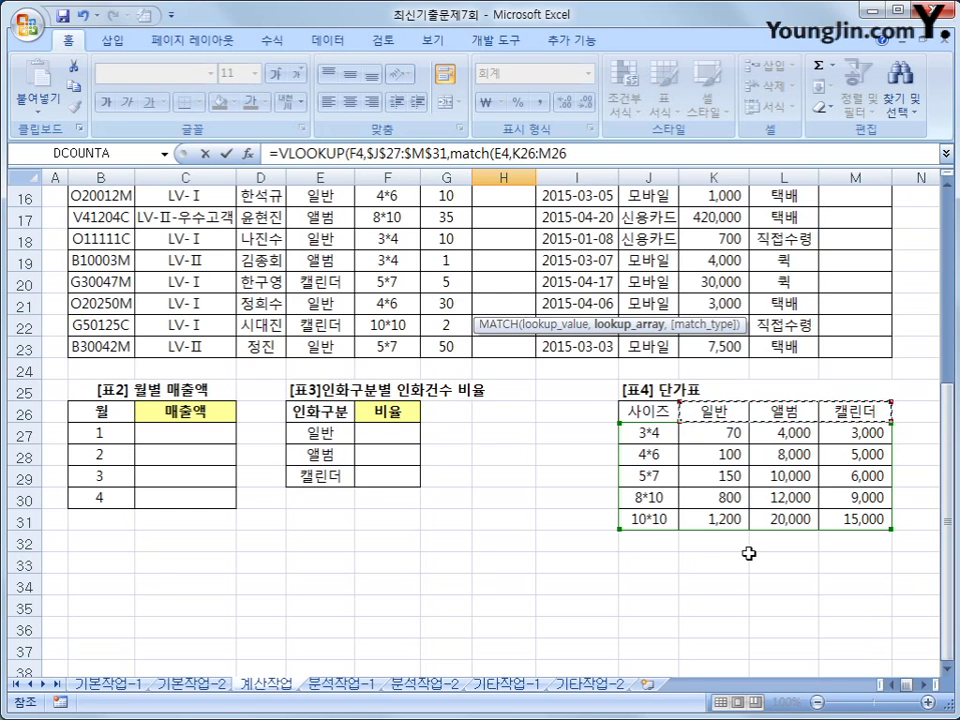
click(663, 410)
drag(663, 410, 851, 410)
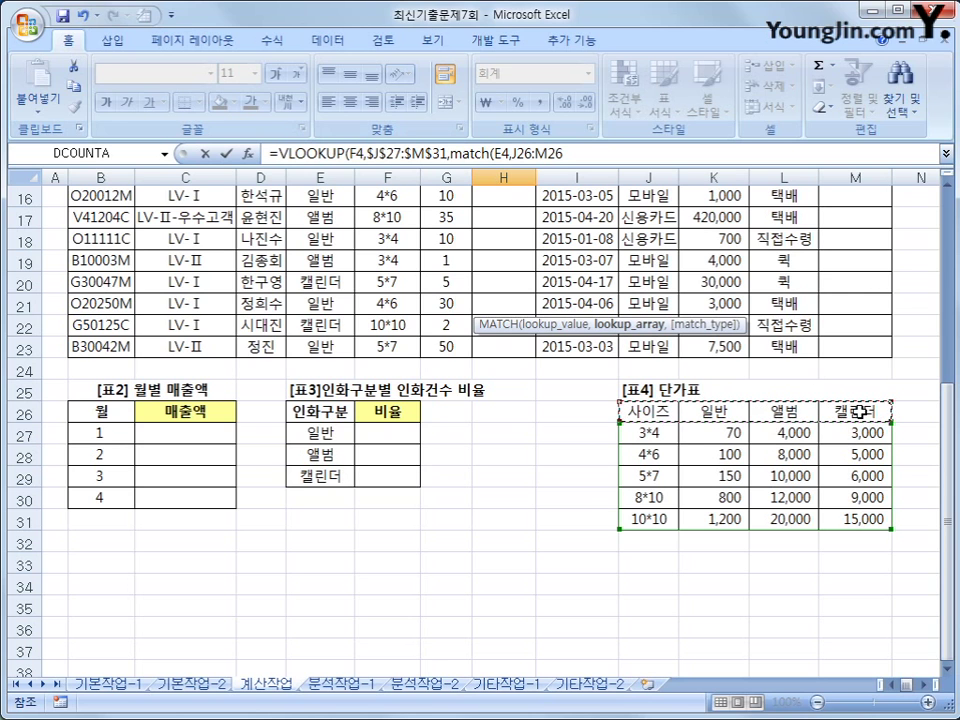
mouse_move(512, 153)
mouse_down()
mouse_move(583, 153)
mouse_move(512, 153)
mouse_up()
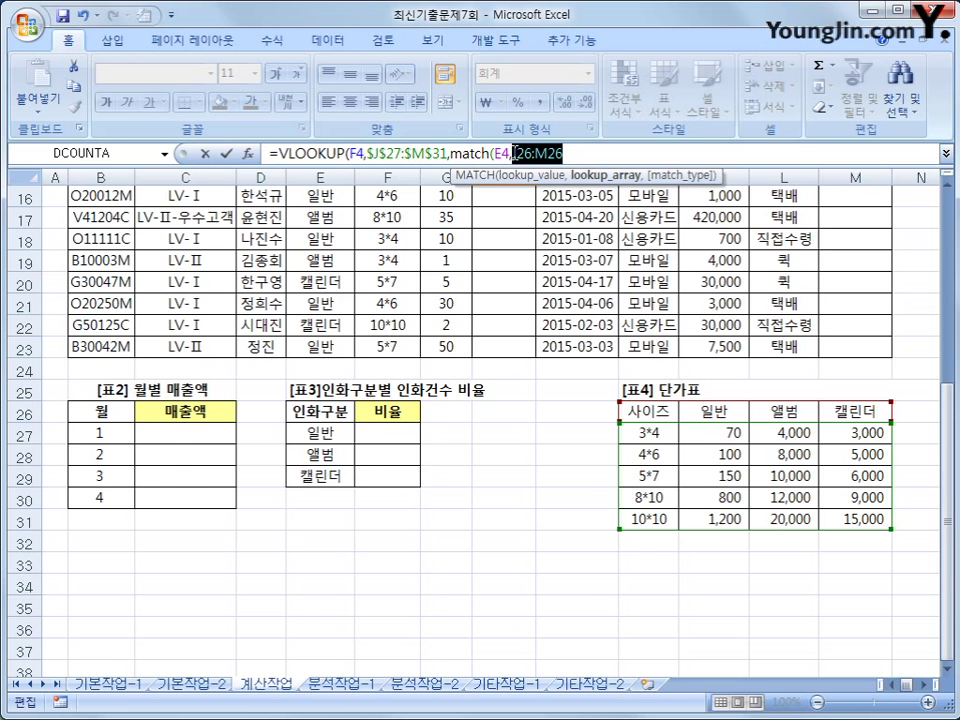
key(F4)
Close MATCH with match type 0, and close VLOOKUP with 0 as its range lookup argument
click(602, 153)
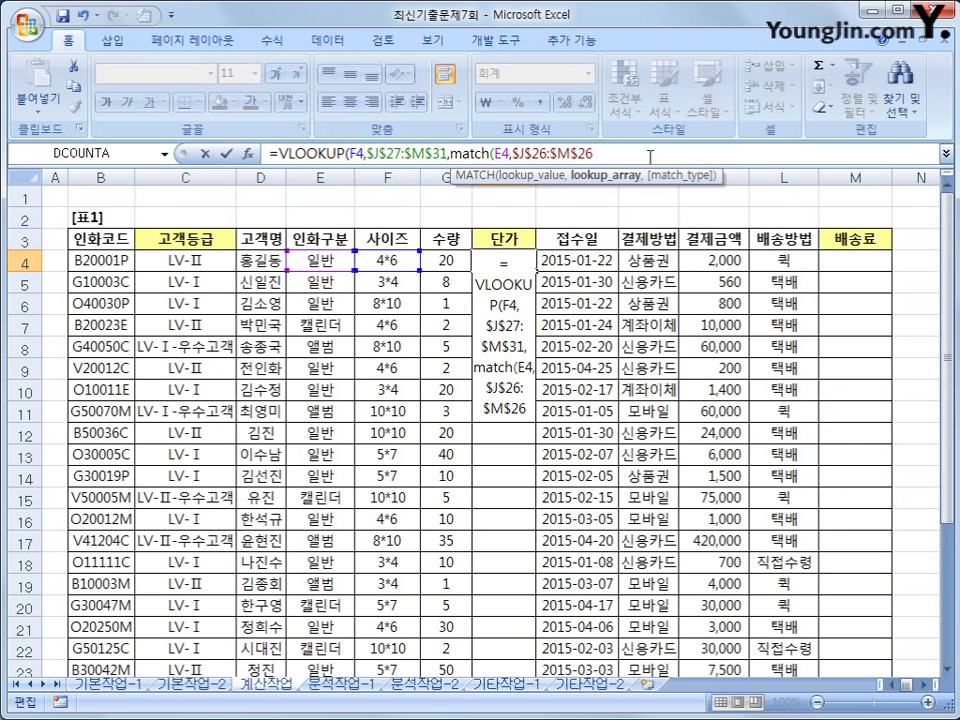
text(,0))
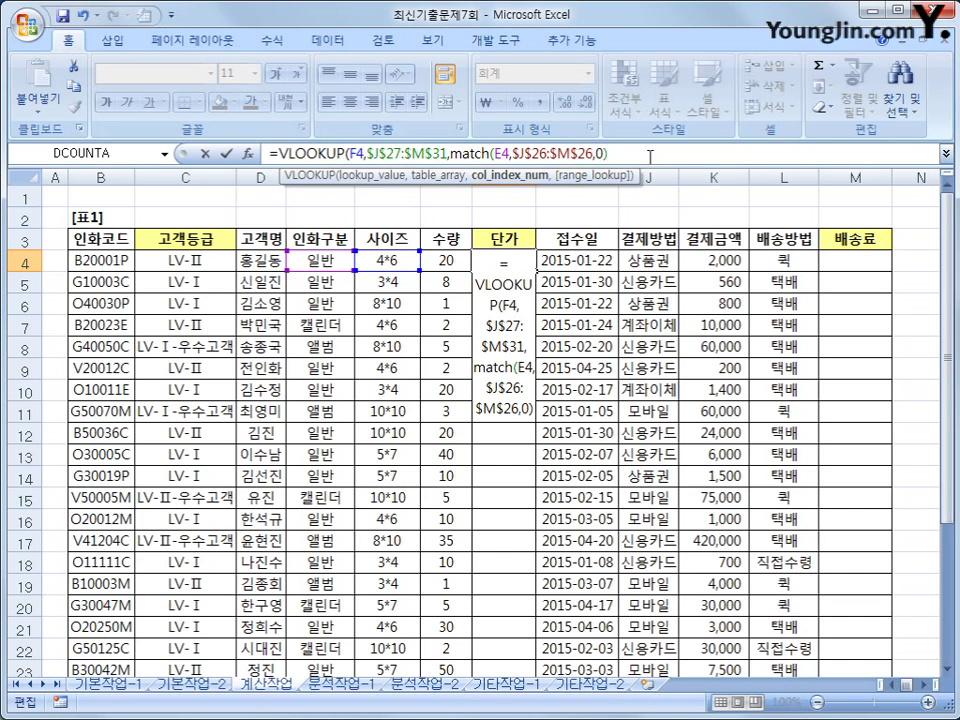
text(,0)
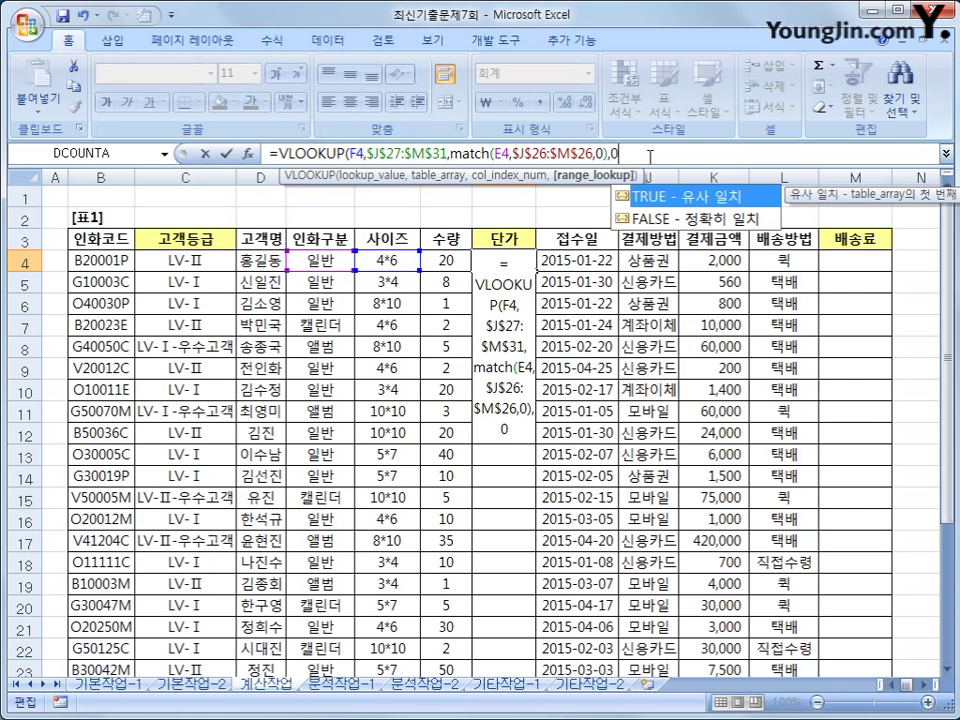
text())
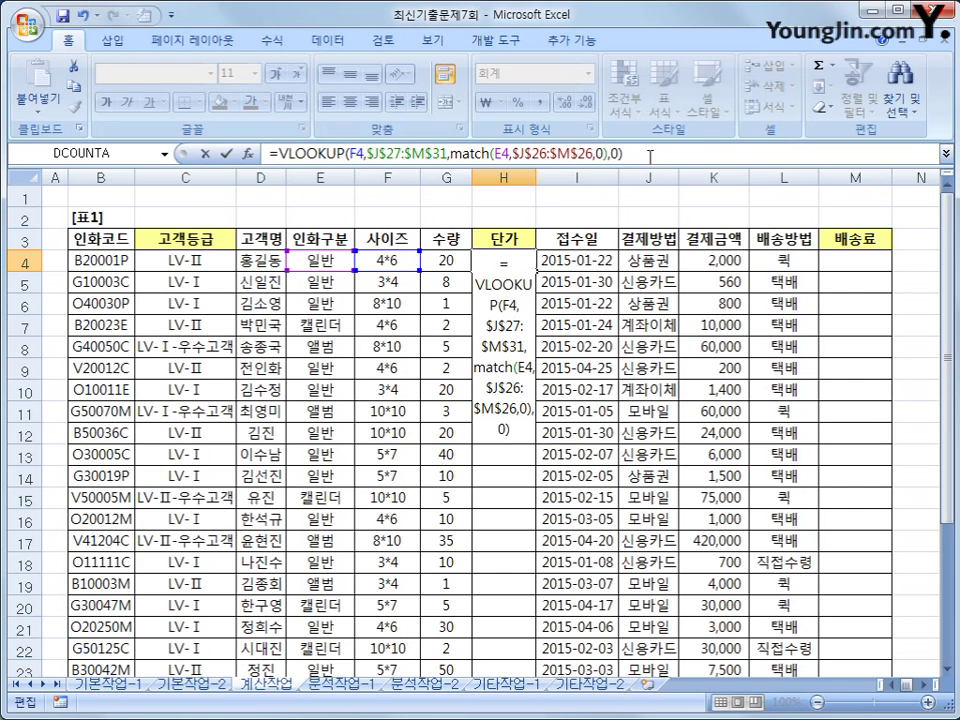
Enter the 단가 formula in H4 and fill it down the rest of the 단가 column
key(Return)
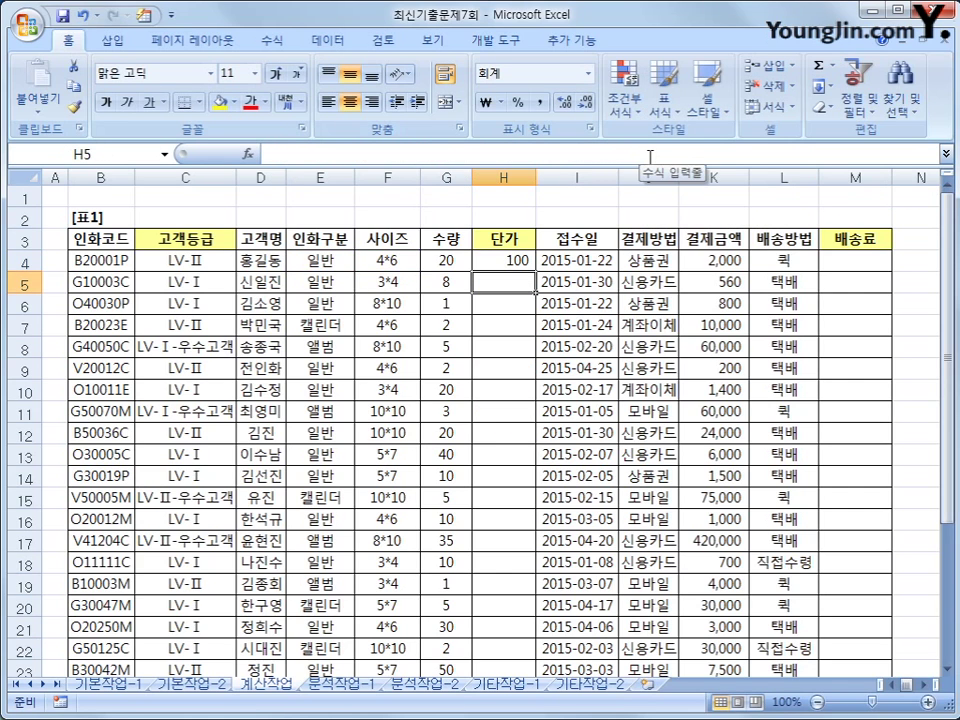
click(482, 259)
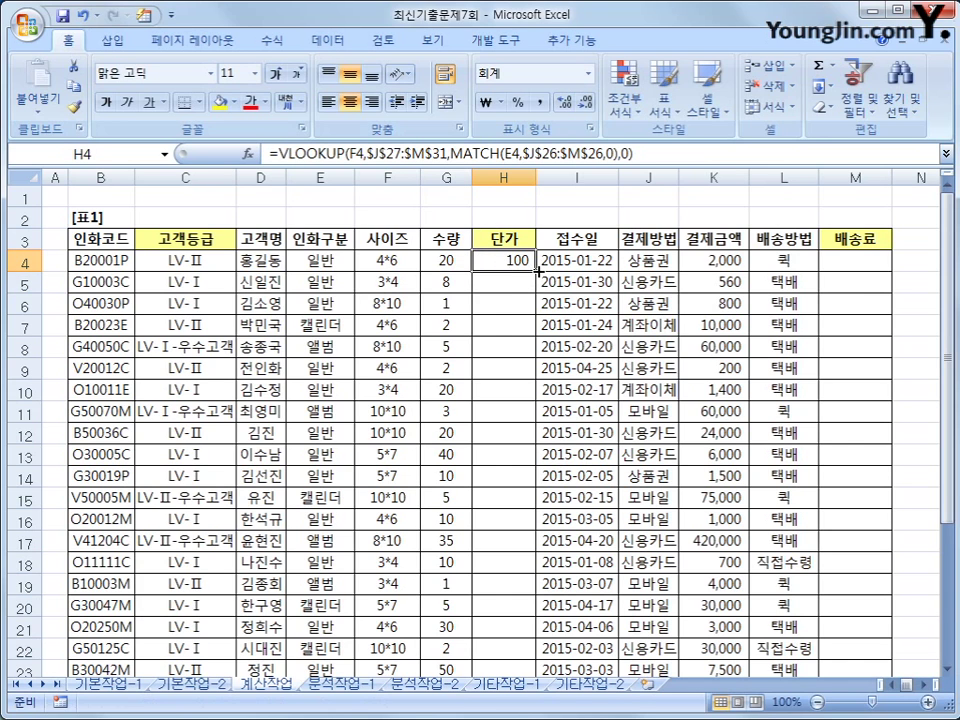
double_click(537, 270)
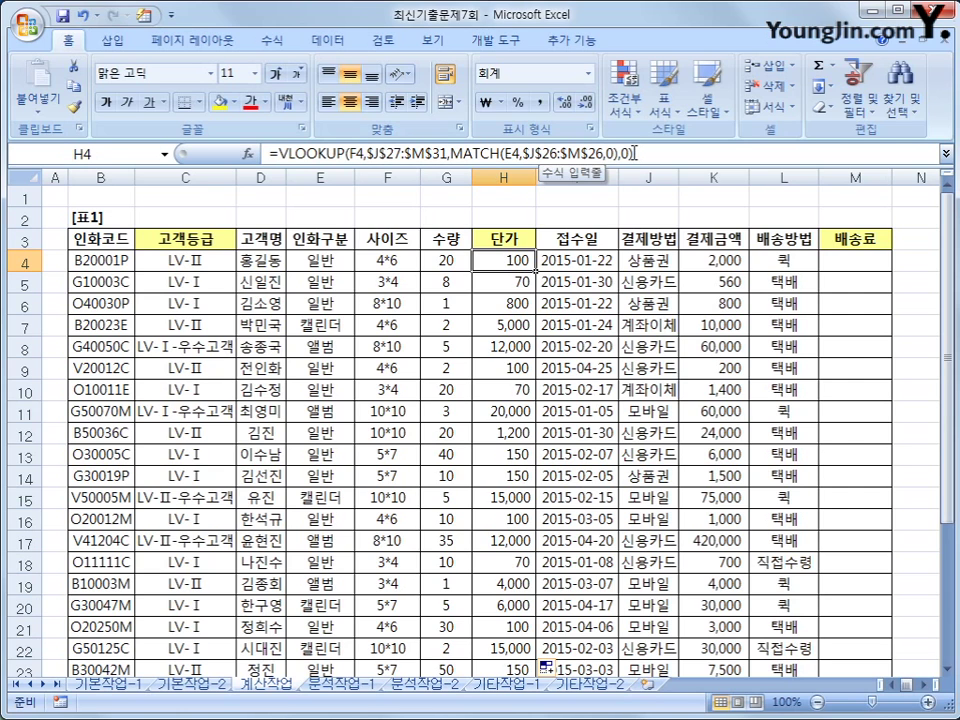
click(635, 153)
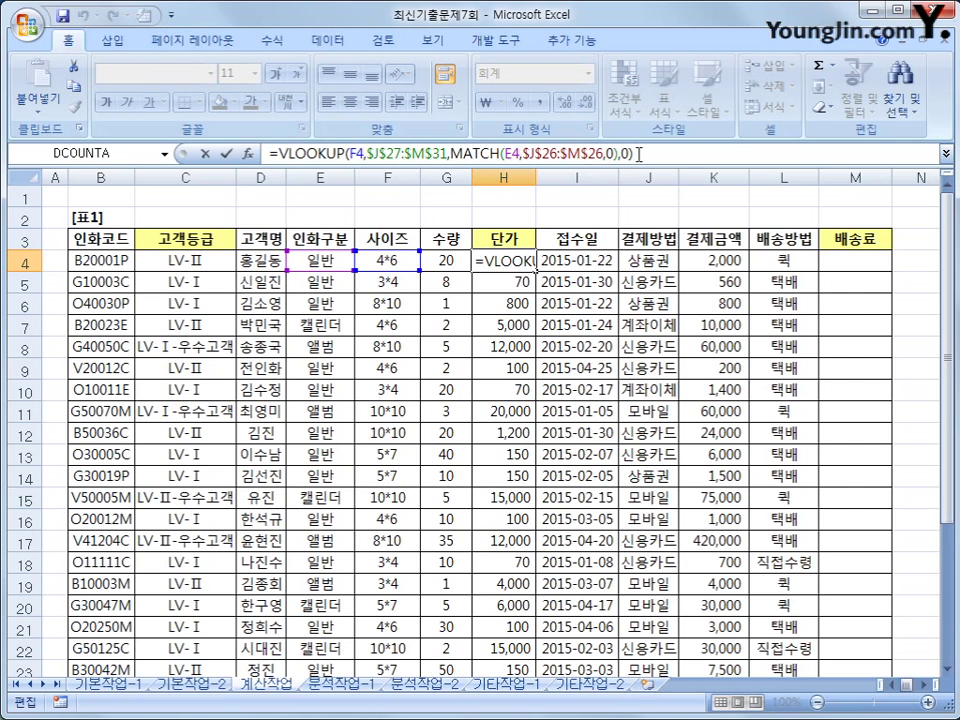
key(Return)
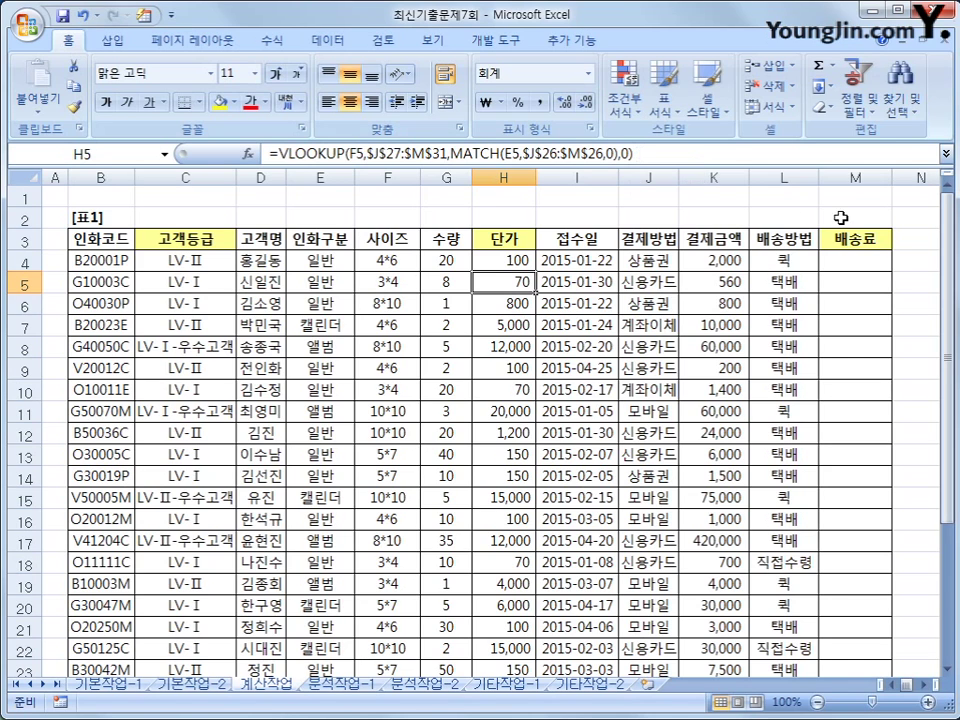
With the first 배송료 cell, M4, selected, open the Visual Basic editor and insert a new module
click(841, 258)
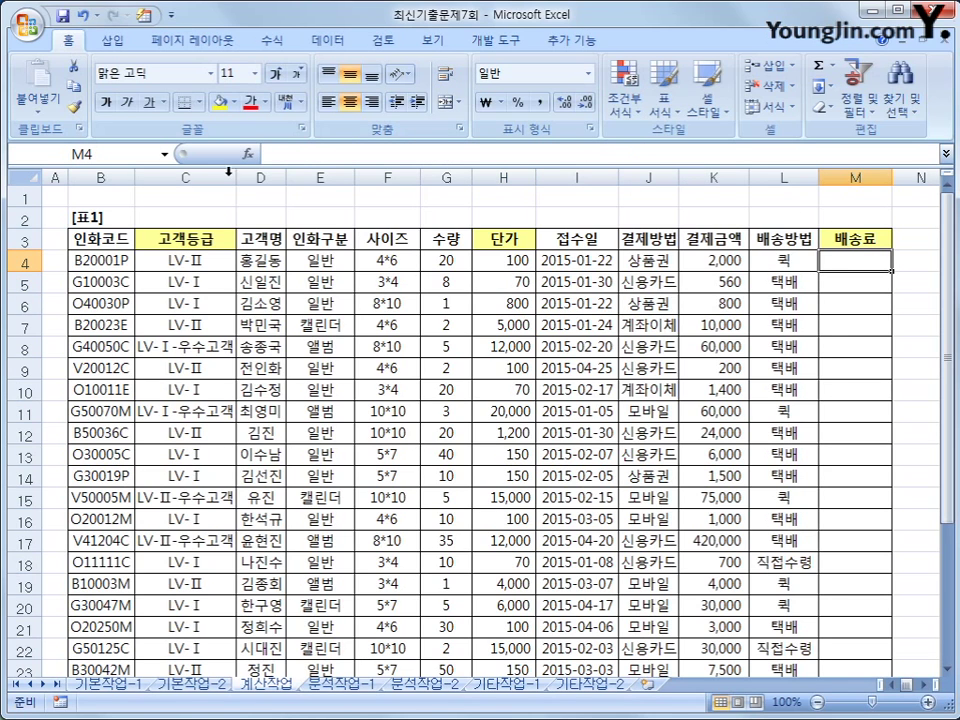
click(496, 40)
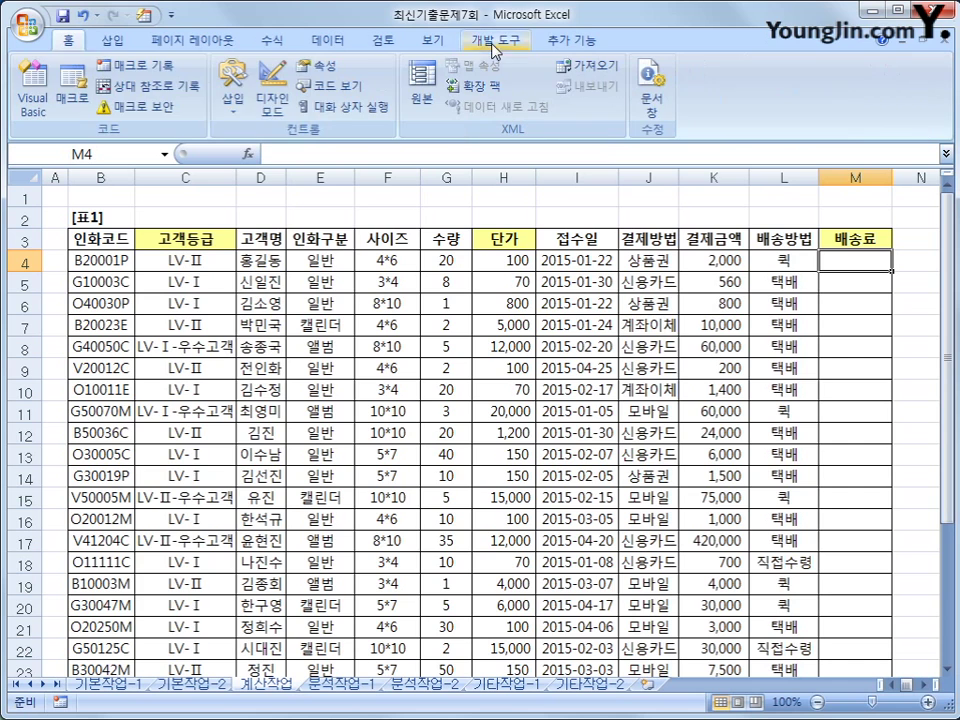
click(43, 112)
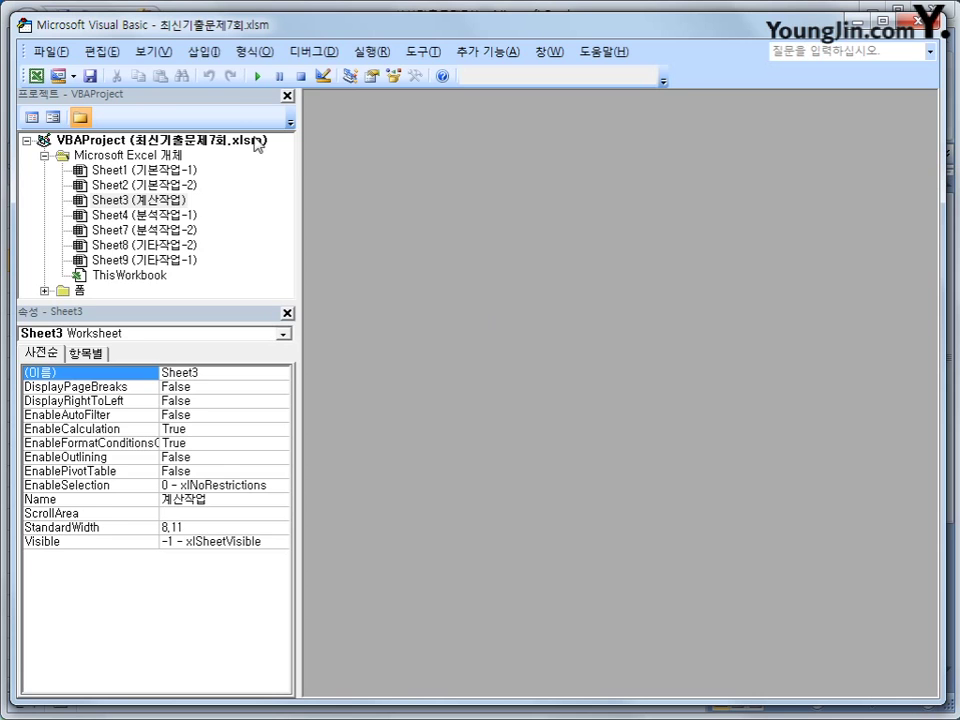
click(205, 51)
click(238, 116)
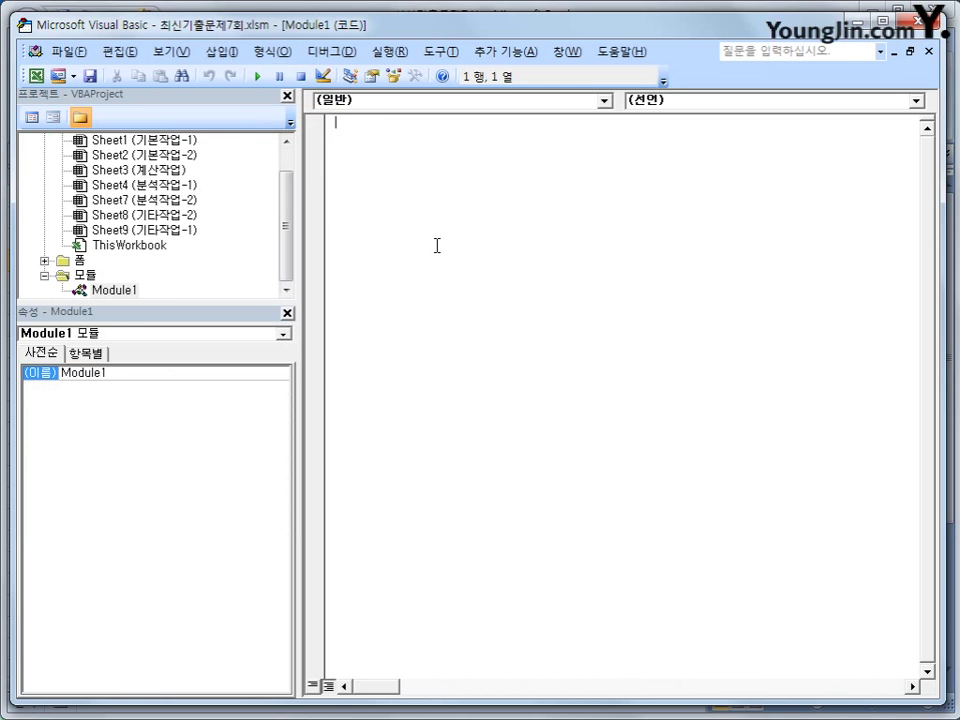
Declare the public function fn배송료 with the parameters 결제금액 and 배송방법
text(public function fn)
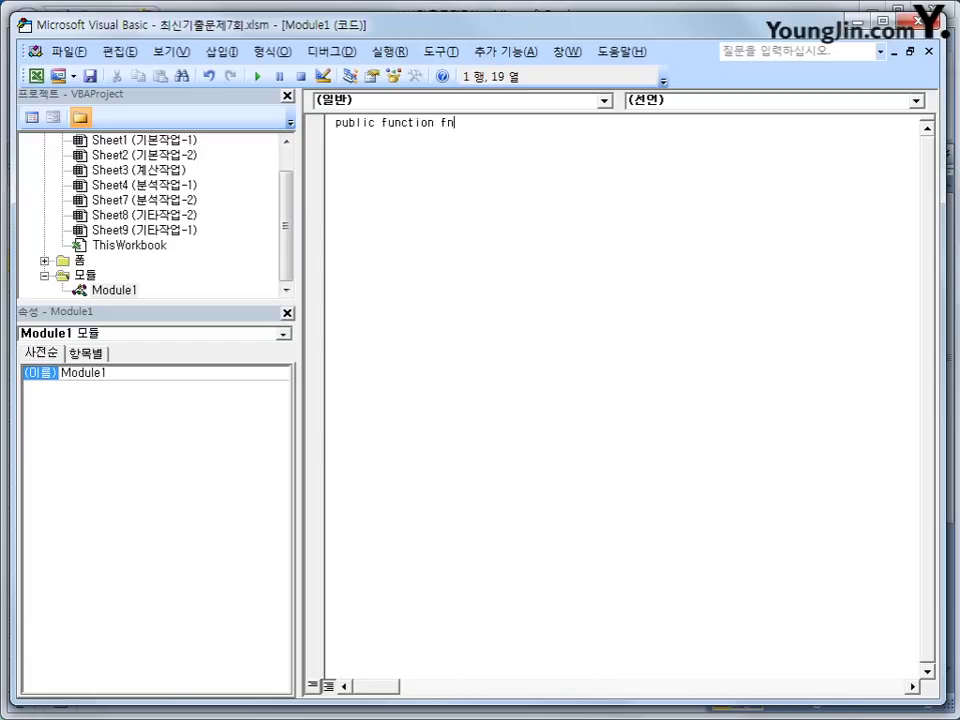
text(배송료(결제금액, )
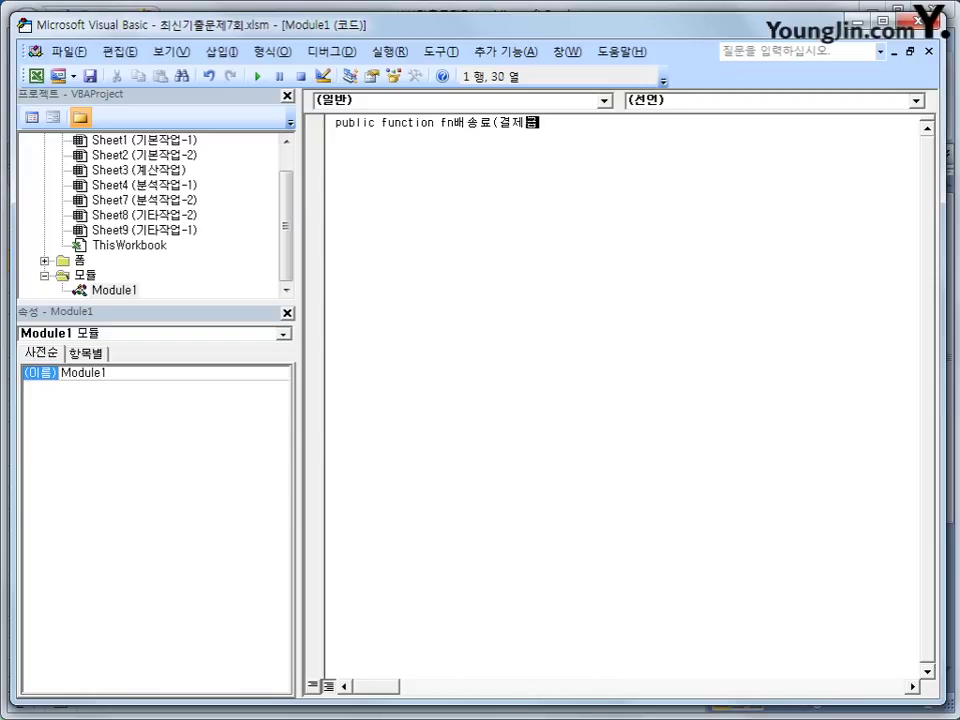
text(배송비법))
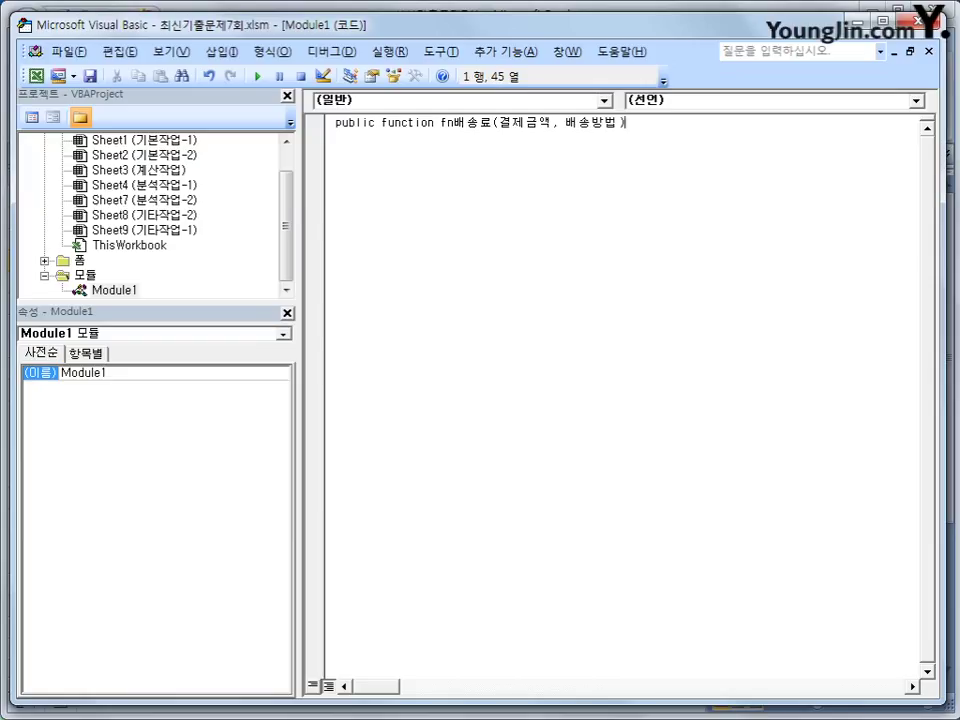
key(Return)
key(Return)
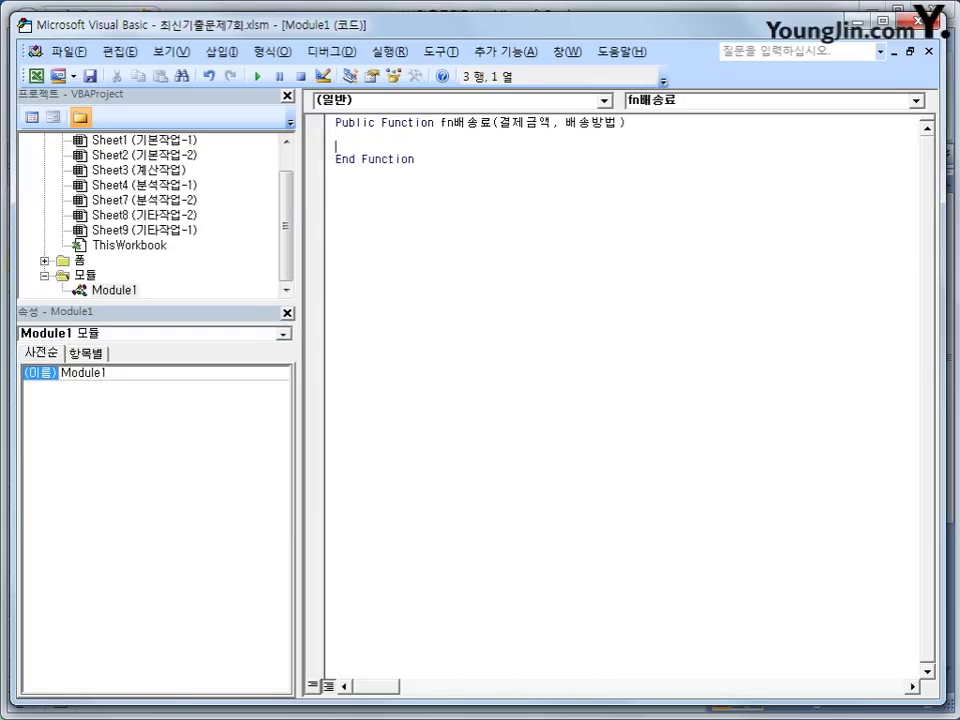
Start the function body with an indented If statement testing whether 배송방법 equals "택배"
key(Tab)
text(if 배송바)
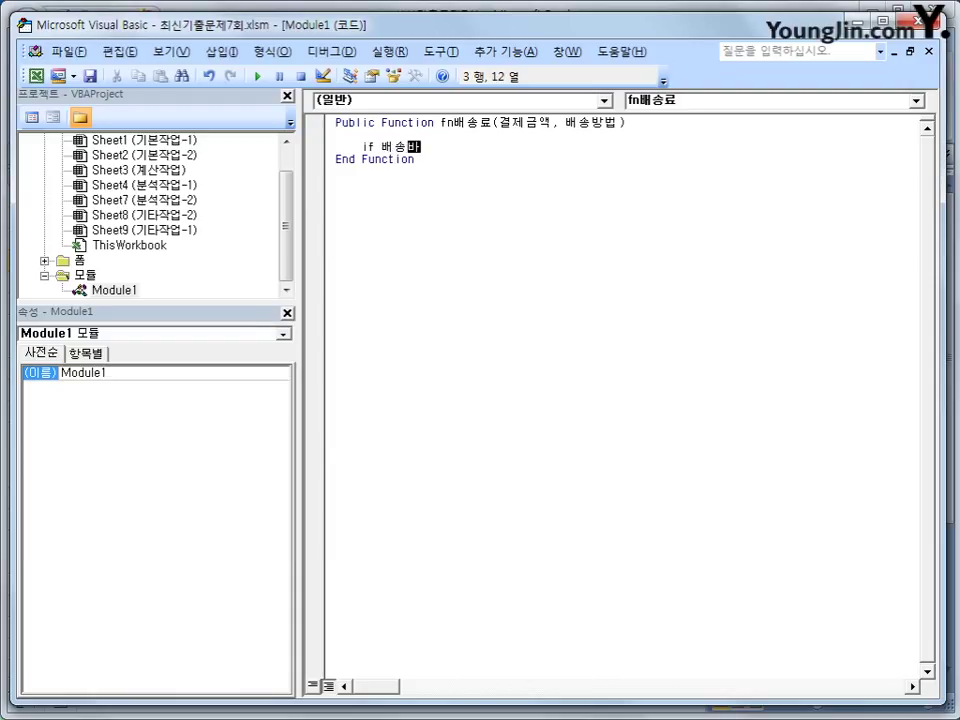
text(방법 =")
text(sod)
key(BackSpace)
key(BackSpace)
key(BackSpace)
key(Hangul)
text(ㄷ때)
key(BackSpace)
key(BackSpace)
text(택배)
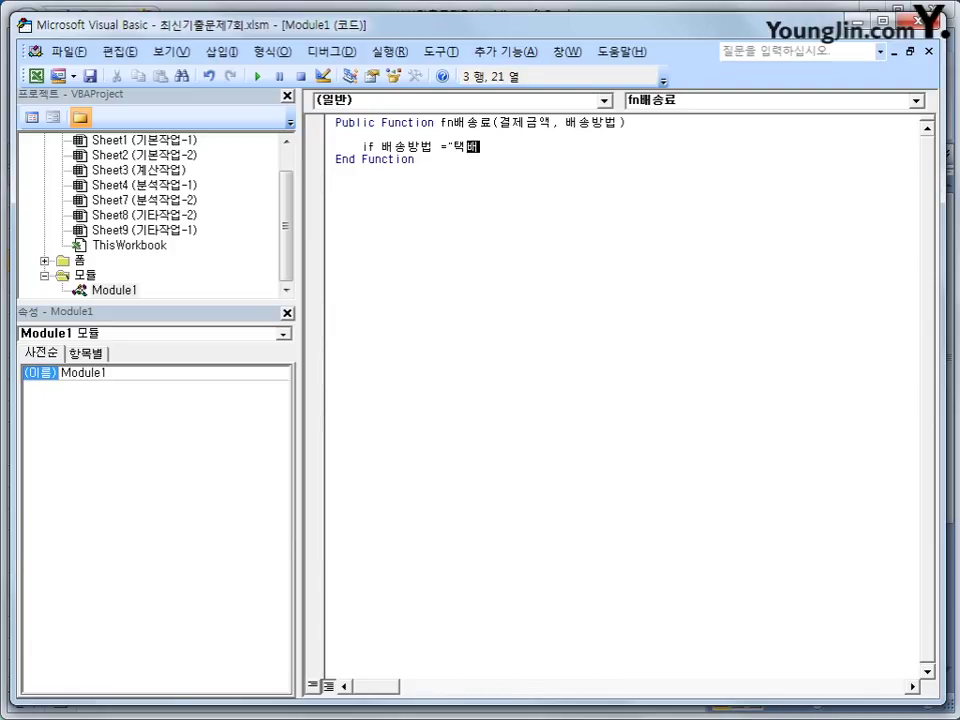
text(")
text(then)
key(Return)
Nest an If inside the "택배" branch that sets fn배송료 to 3000 when 결제금액 < 30000
key(Tab)
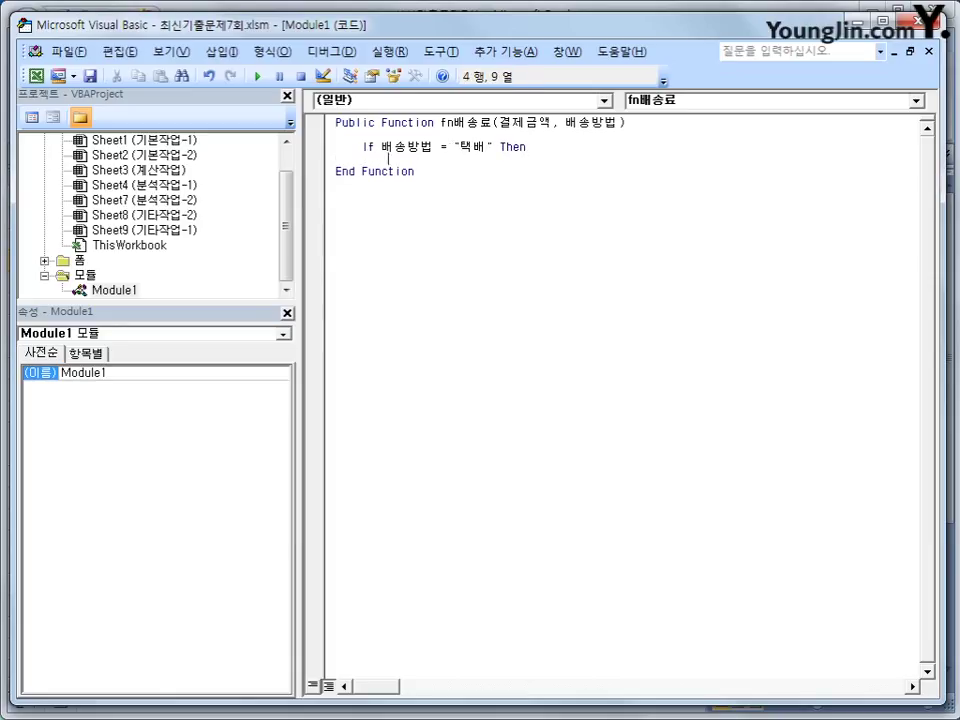
text(ㄹ)
key(BackSpace)
text(if 결제)
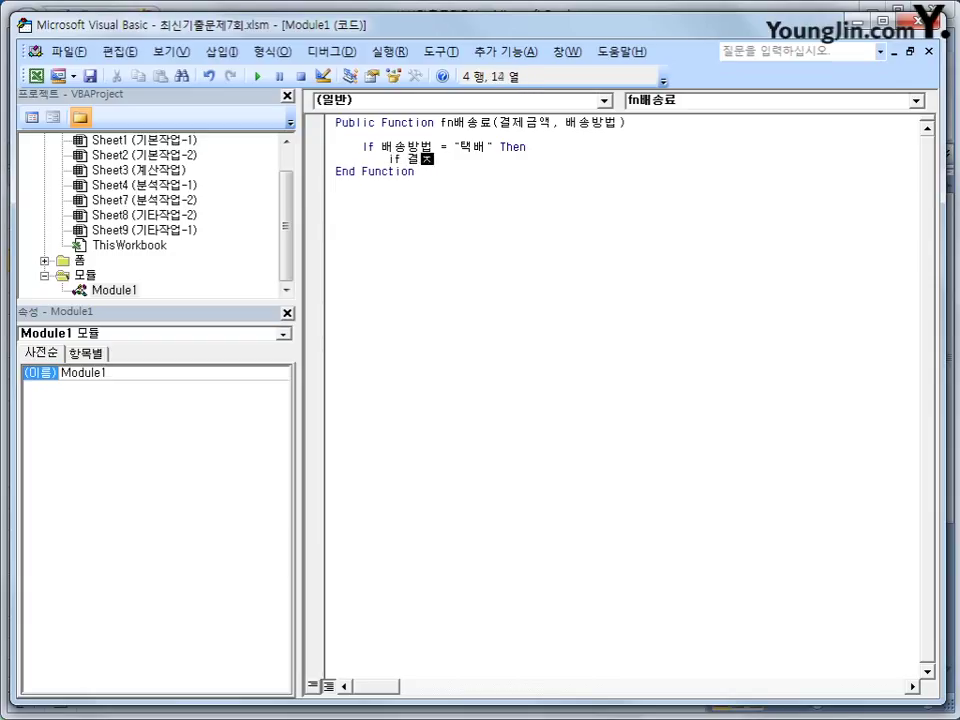
text(금액 < 30000 )
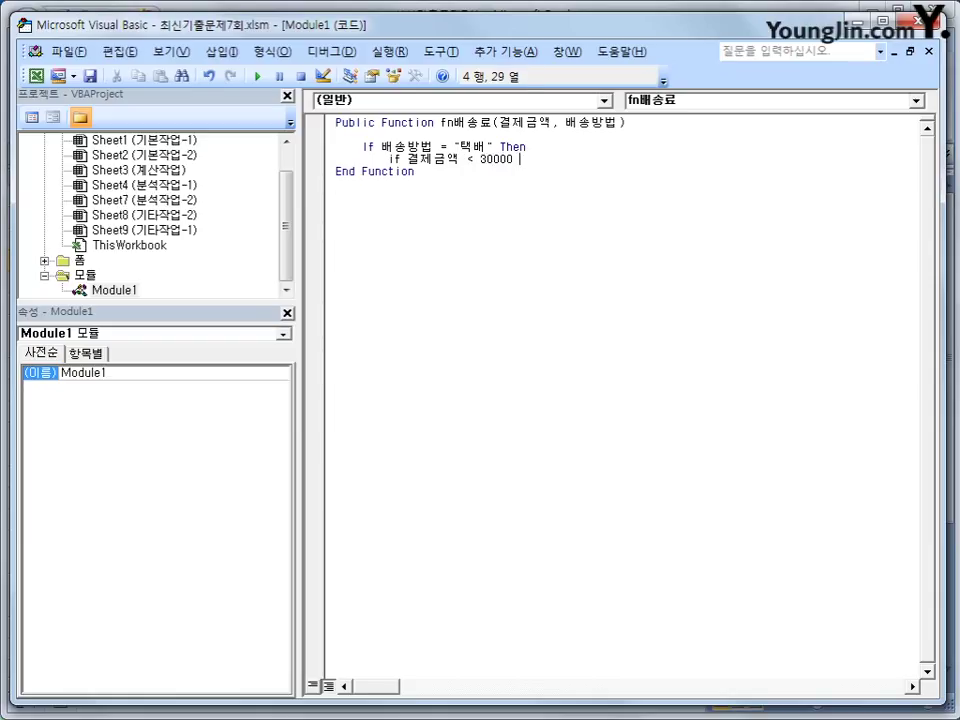
text(then)
key(Return)
key(Tab)
text(fn)
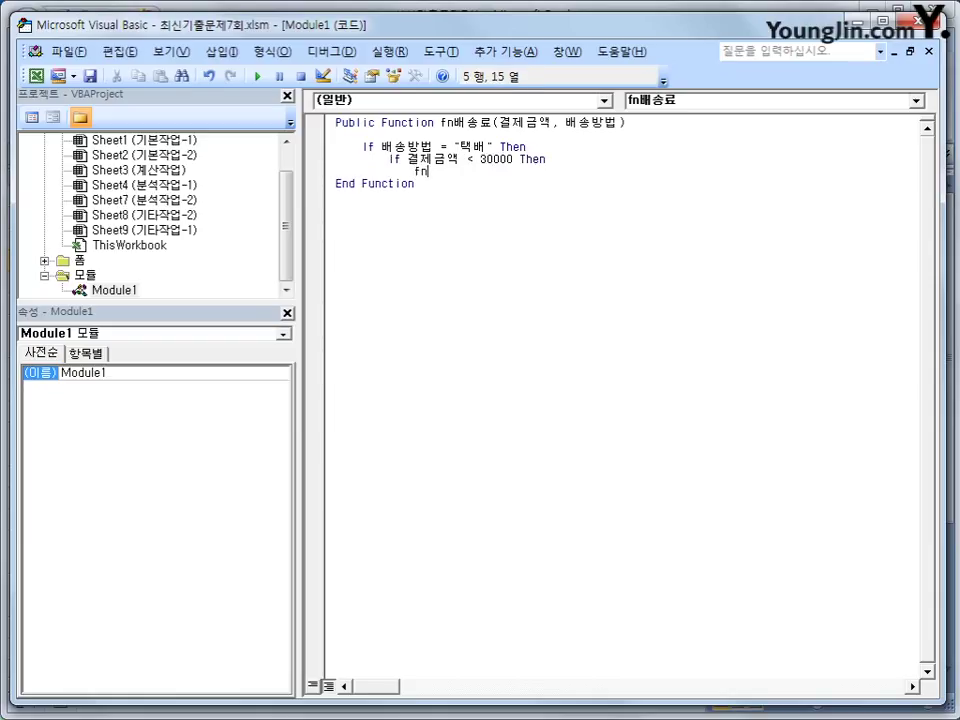
text(배송료 )
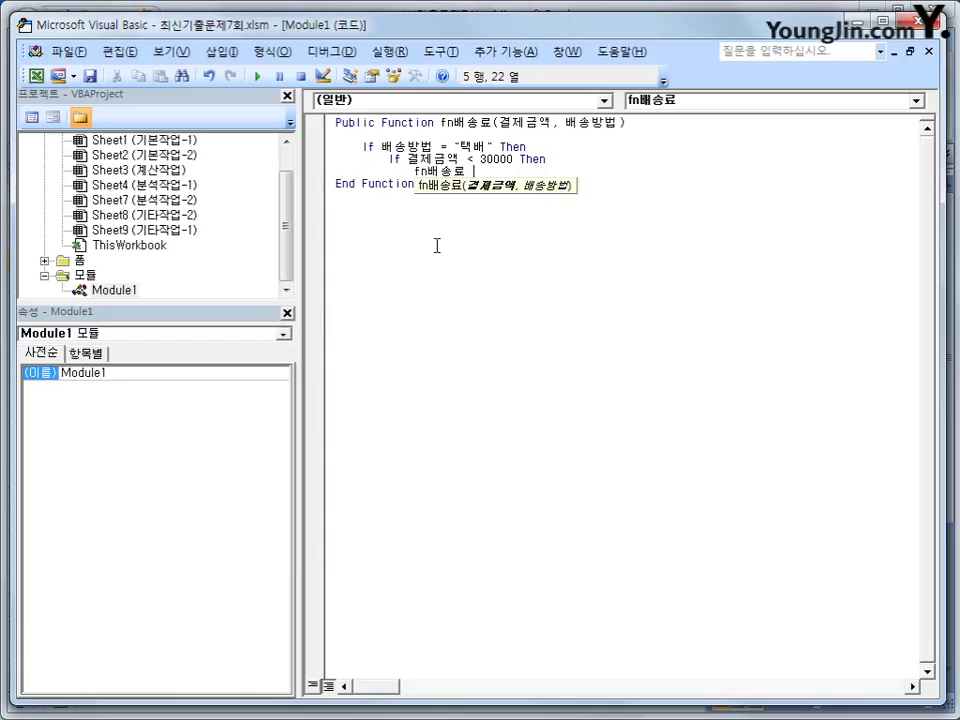
text(= 3000)
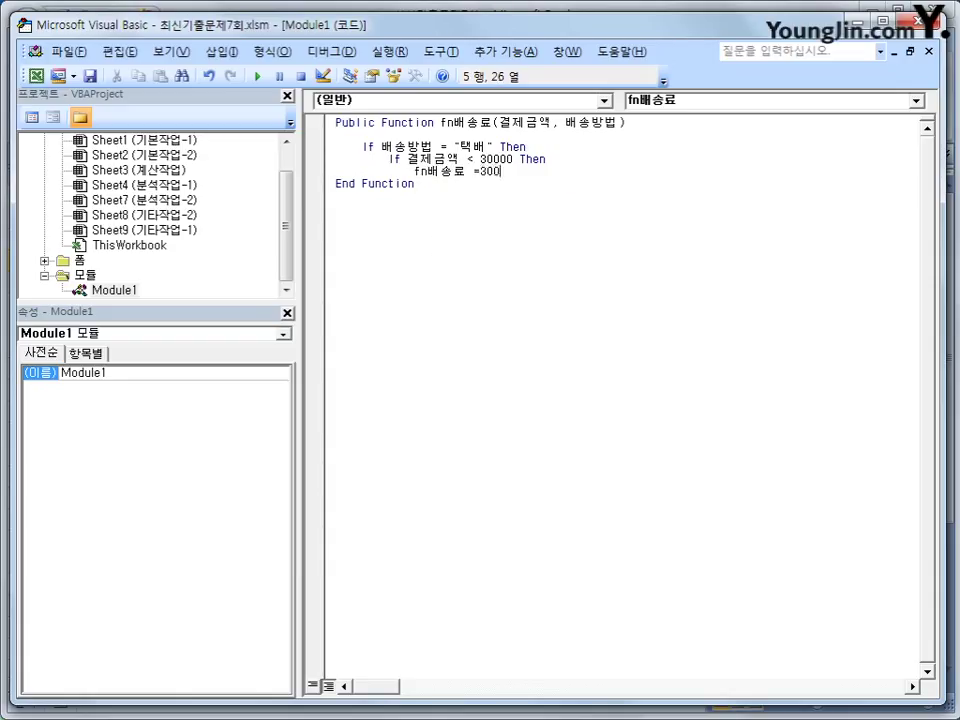
key(Return)
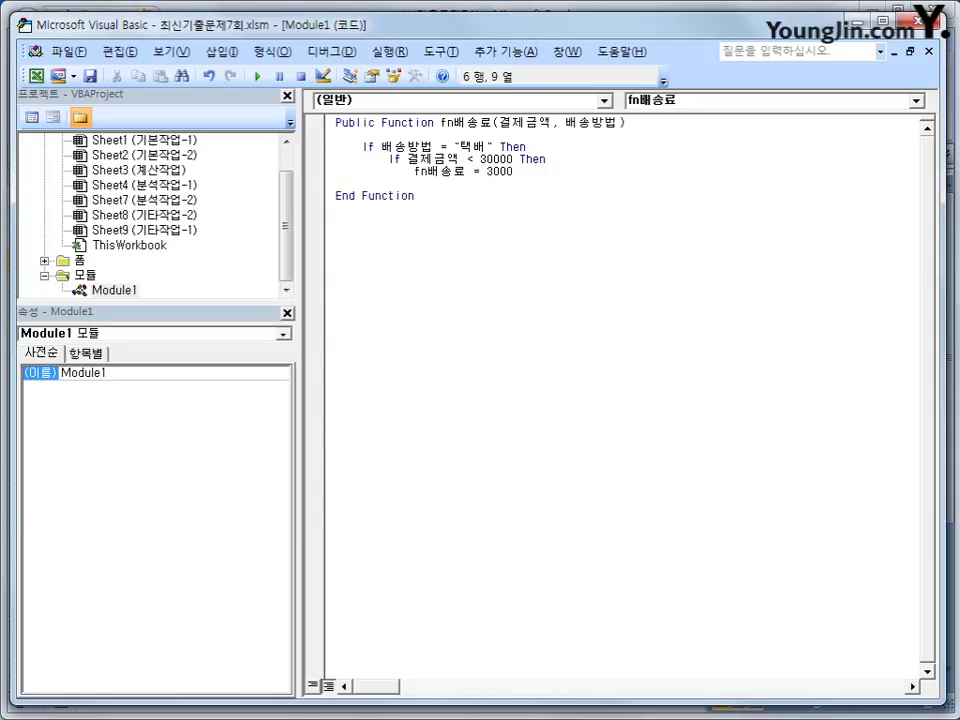
Add an Else branch setting fn배송료 to 0, and close the nested 결제금액 condition with End If
text(else)
key(Return)
text(fn)
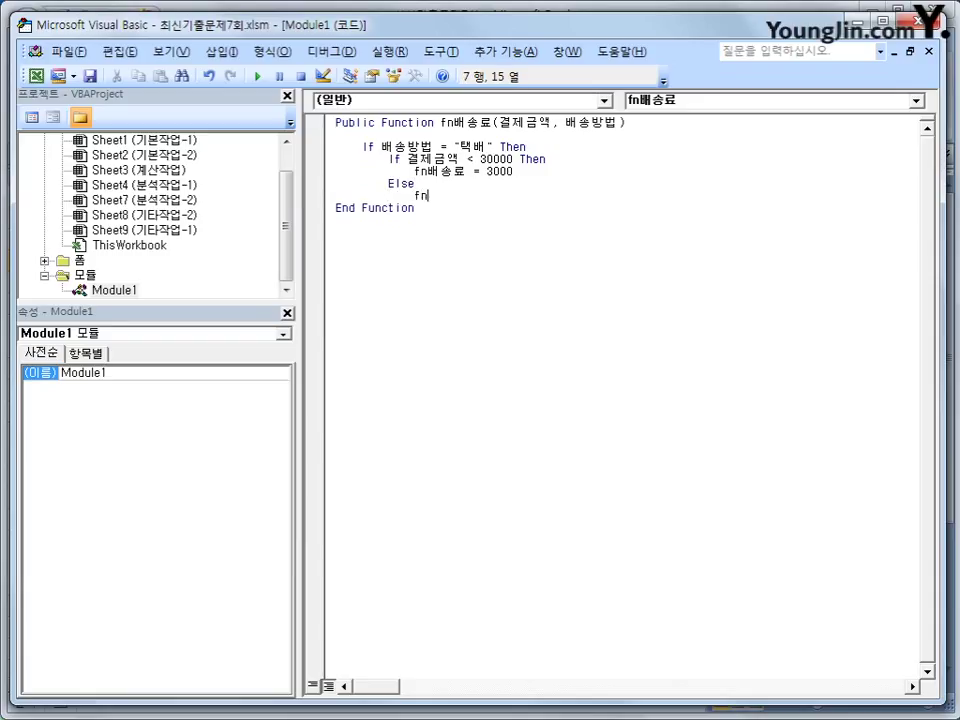
text(배송료 )
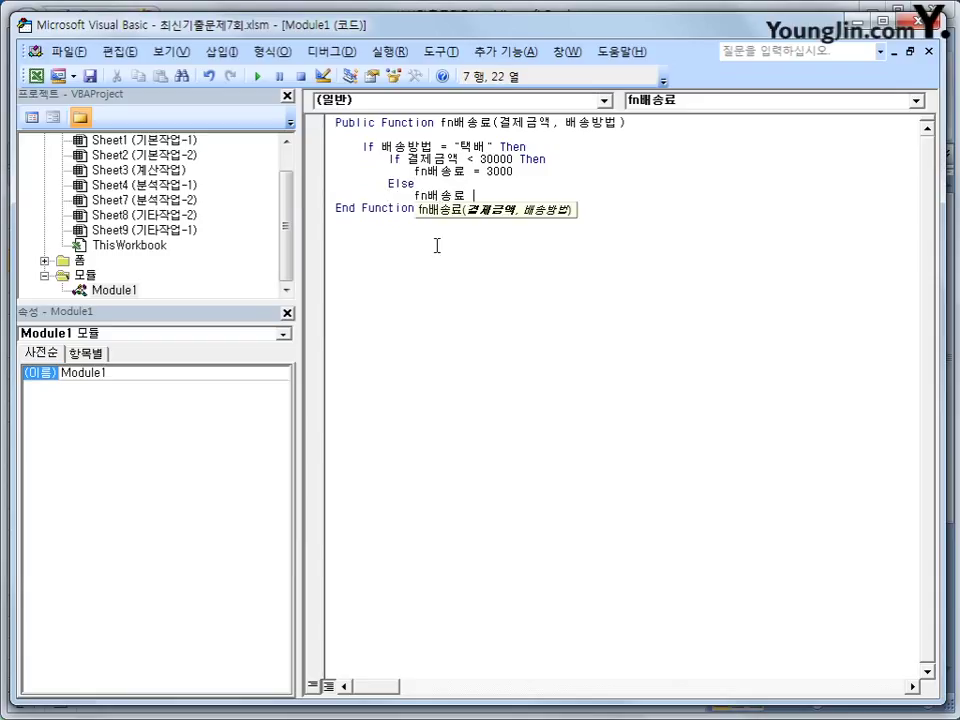
text(= 0)
key(Return)
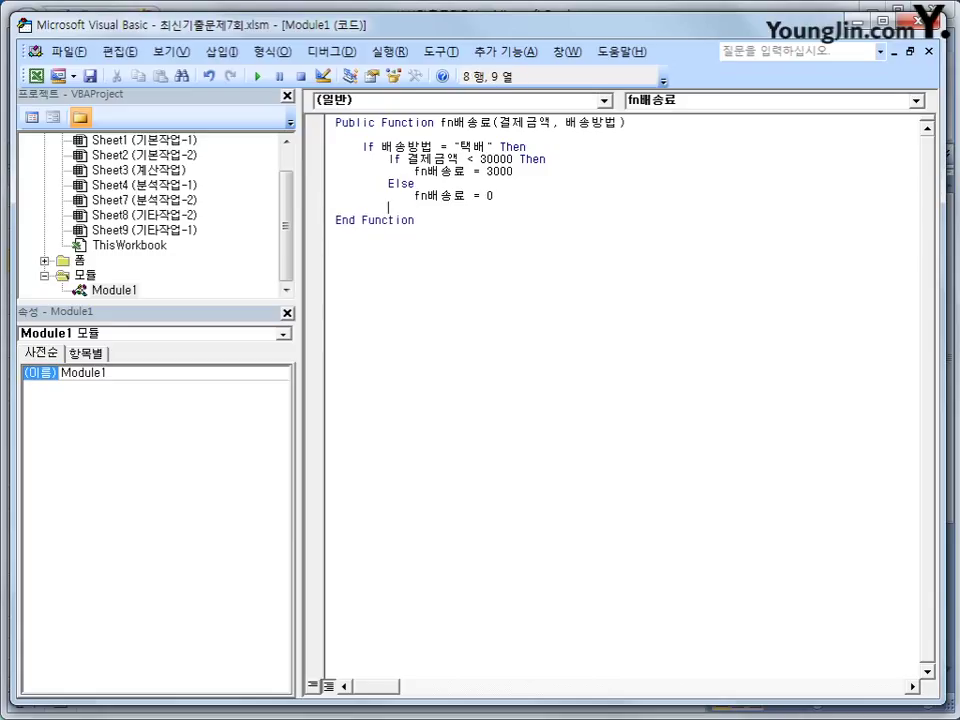
text(e)
key(BackSpace)
text(end if)
key(Return)
Add an outer-level ElseIf branch setting fn배송료 to 12000 when 배송방법 equals "퀵"
key(BackSpace)
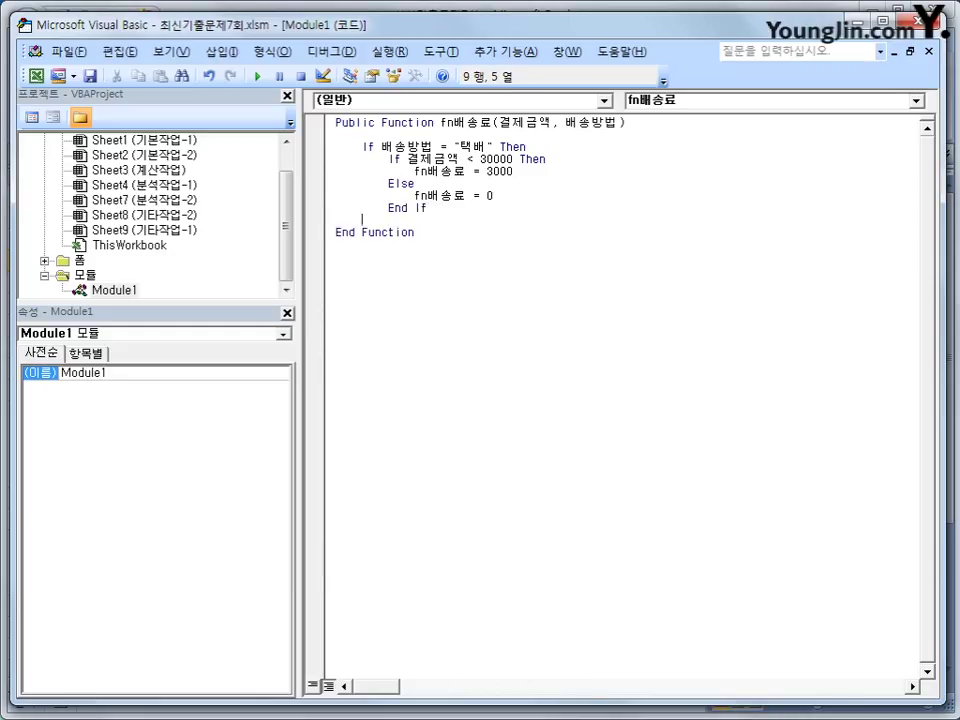
text(else)
text(if )
text(배송방법 )
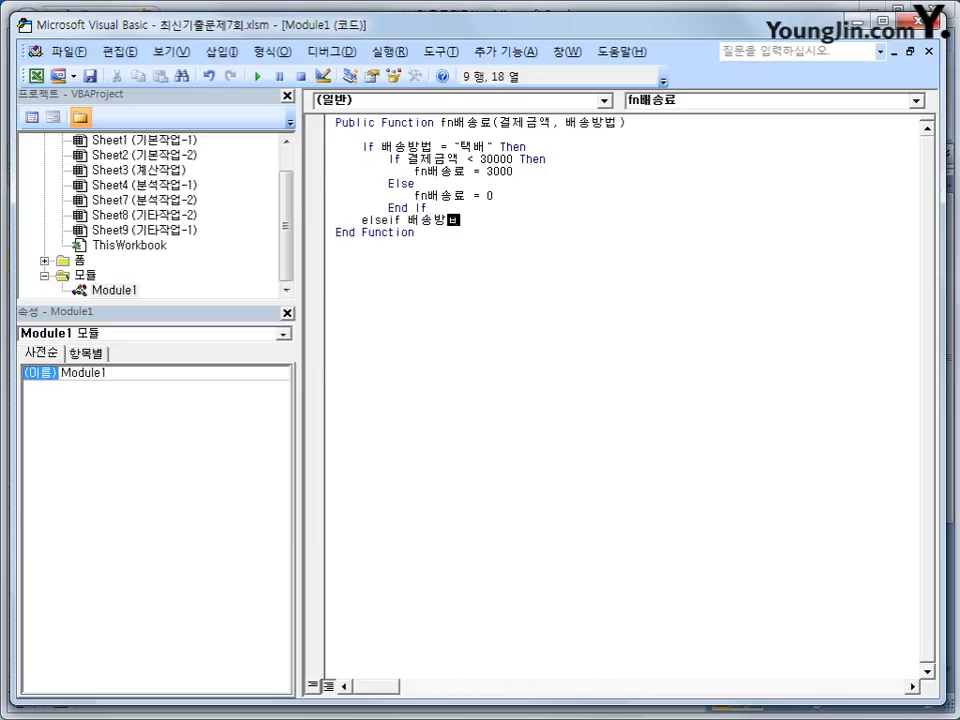
text(="퀵" 소)
key(BackSpace)
key(BackSpace)
text(then)
key(Return)
key(Tab)
text(fn)
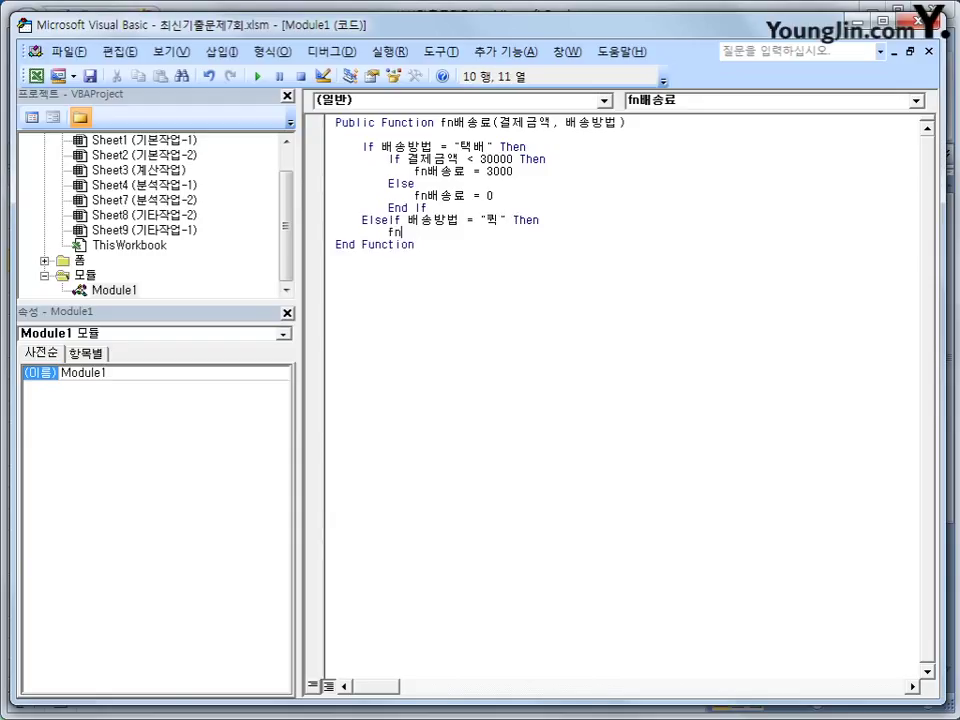
text(배송료 = 12000)
key(Return)
Add another ElseIf branch setting fn배송료 to 0 when 배송방법 equals "직접수령"
key(shift+Tab)
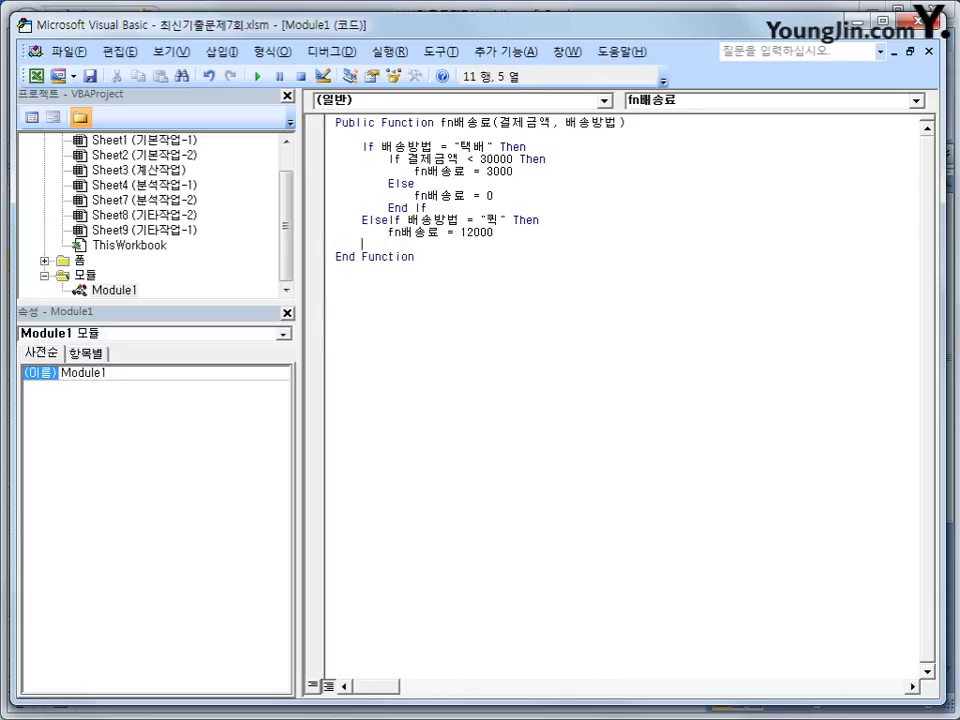
text(elsf)
key(BackSpace)
text(eif 배)
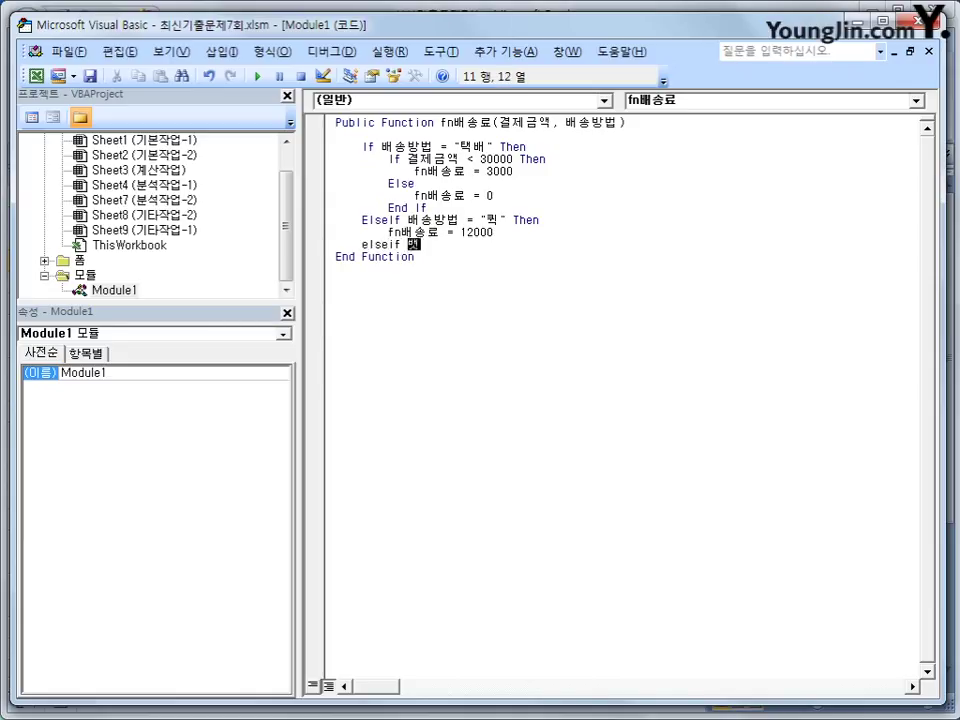
text(송방법 )
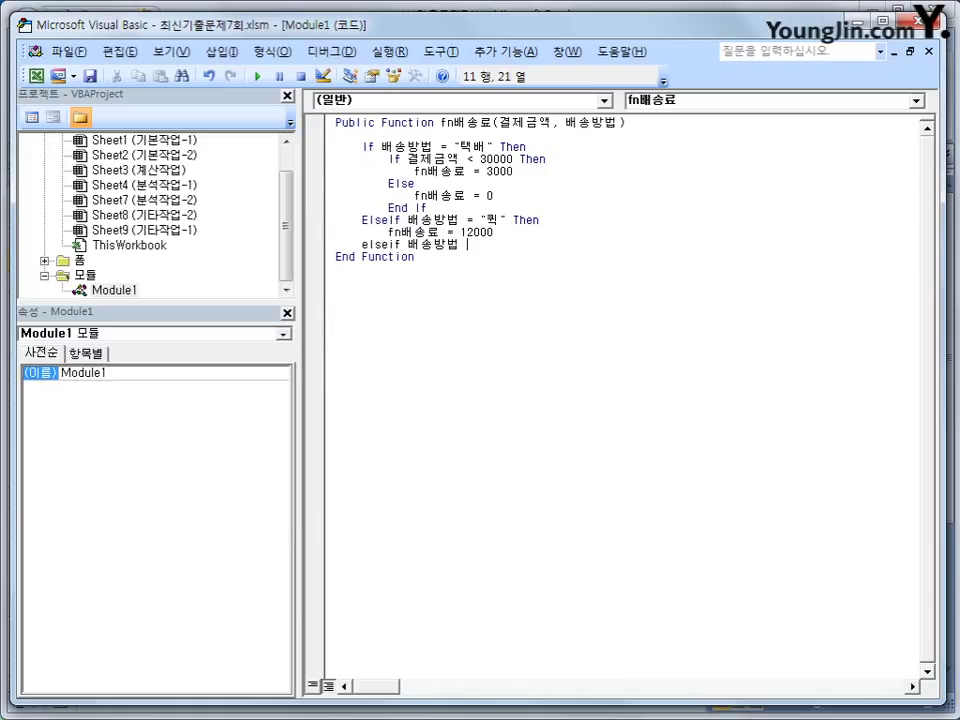
text(=)
text("일)
key(BackSpace)
text(직접수령" then)
key(Return)
key(Tab)
text(fn)
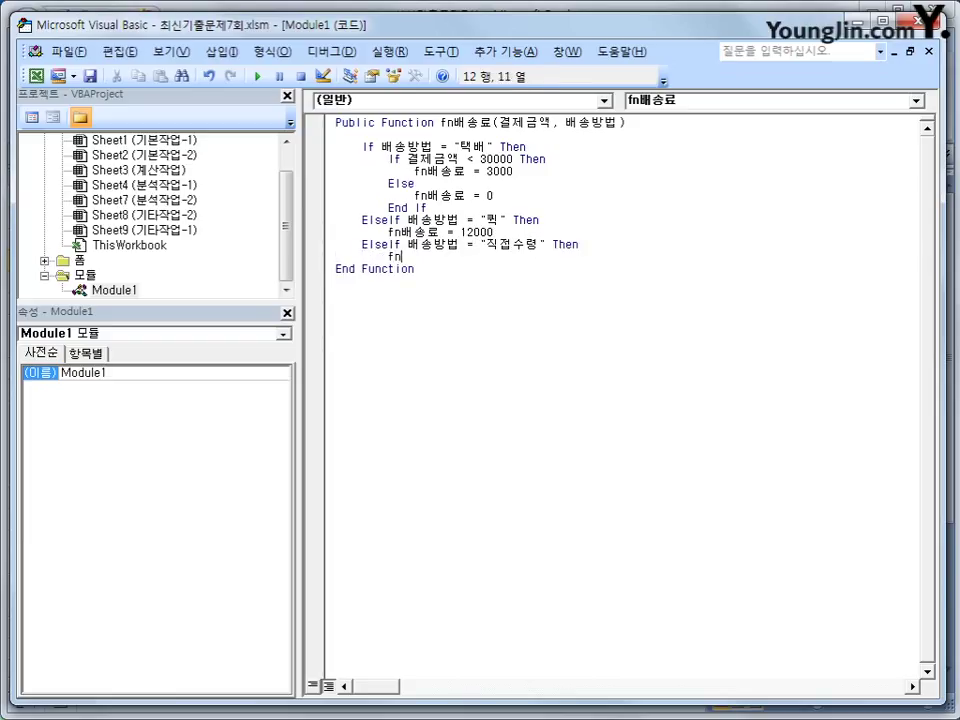
text(배송료 = 0)
key(Return)
Close the outer If block with End If and return from the Visual Basic editor to the Excel worksheet
key(BackSpace)
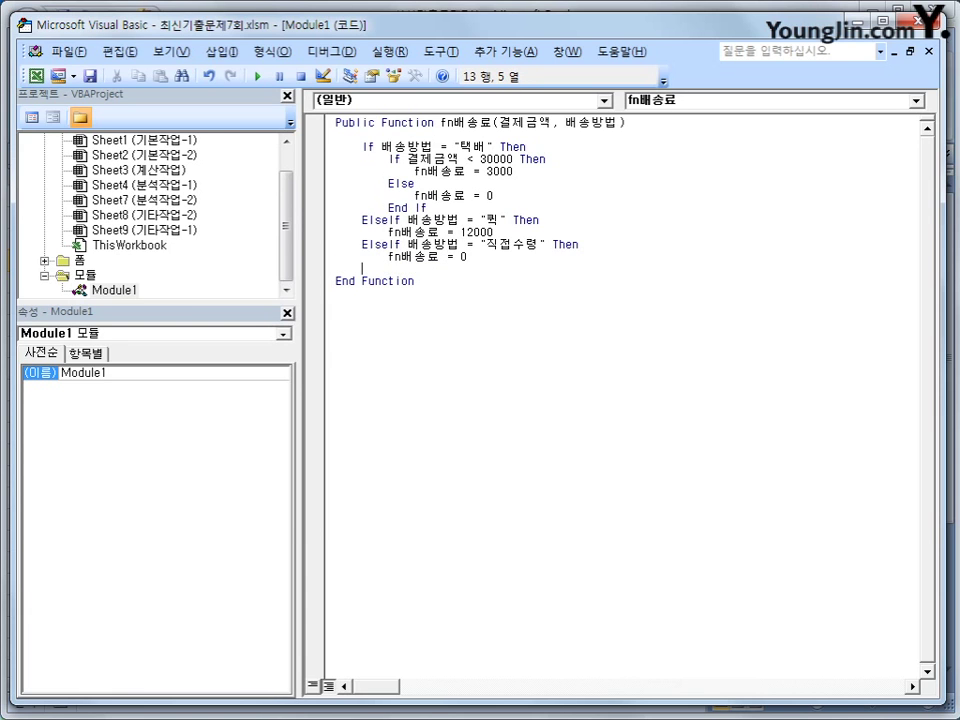
text(end if)
key(Return)
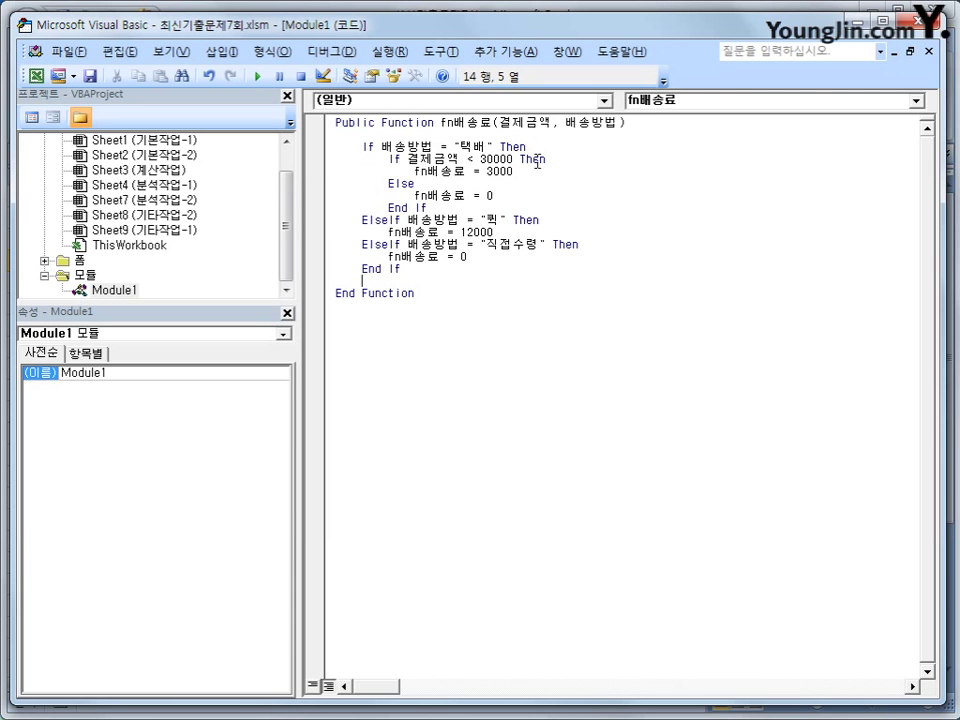
key(alt+q)
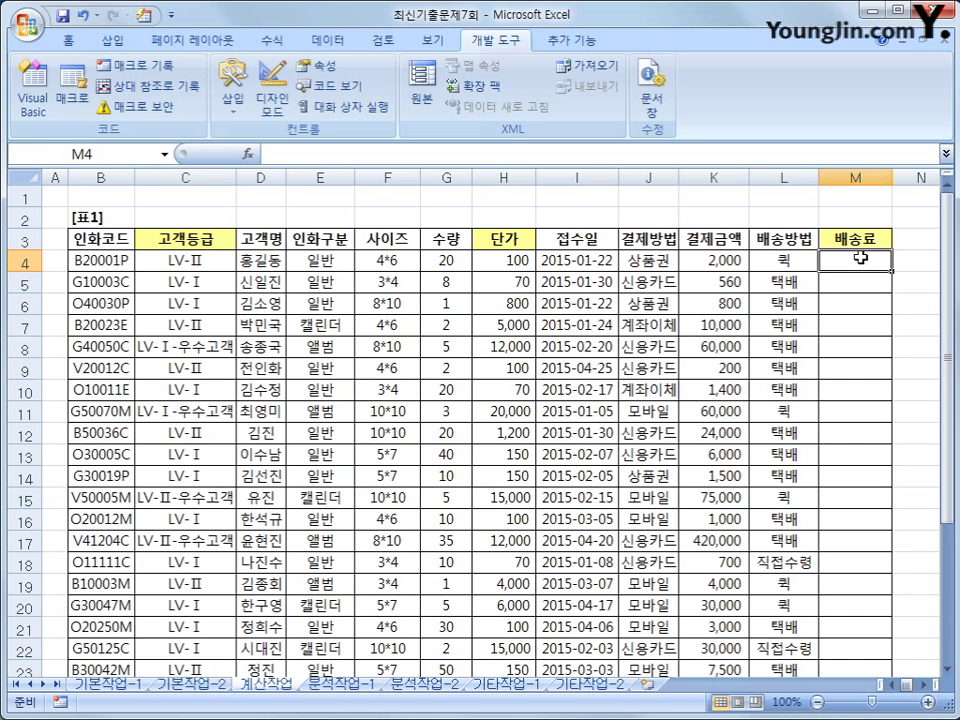
Insert the user-defined function fn배송료 into cell M4 and keep its arguments dialog clear of the first data row
click(249, 155)
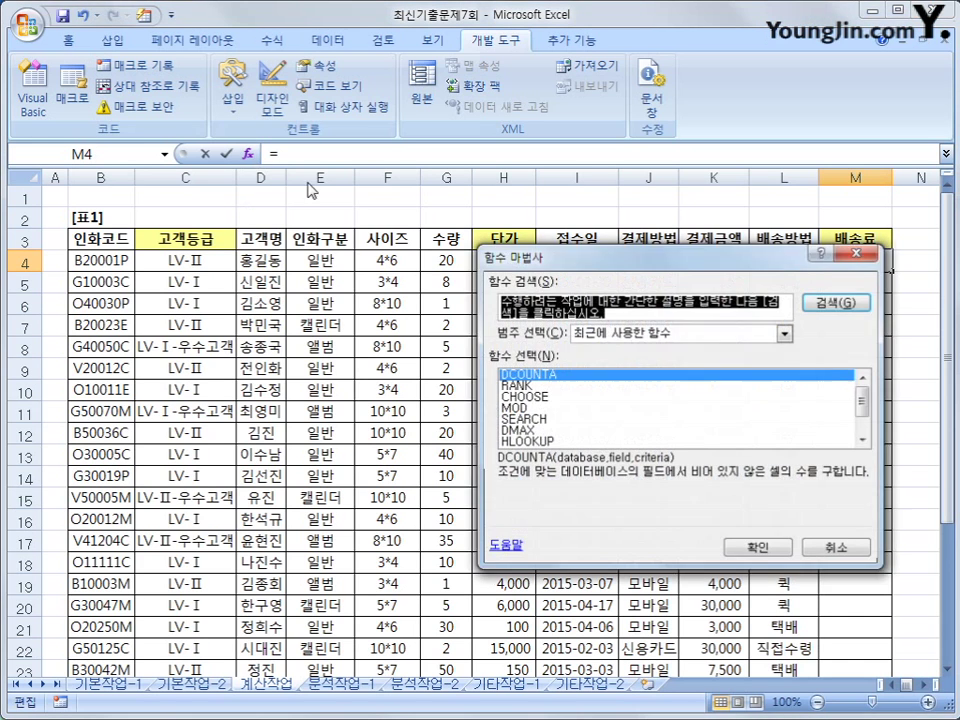
drag(575, 205, 426, 225)
click(636, 299)
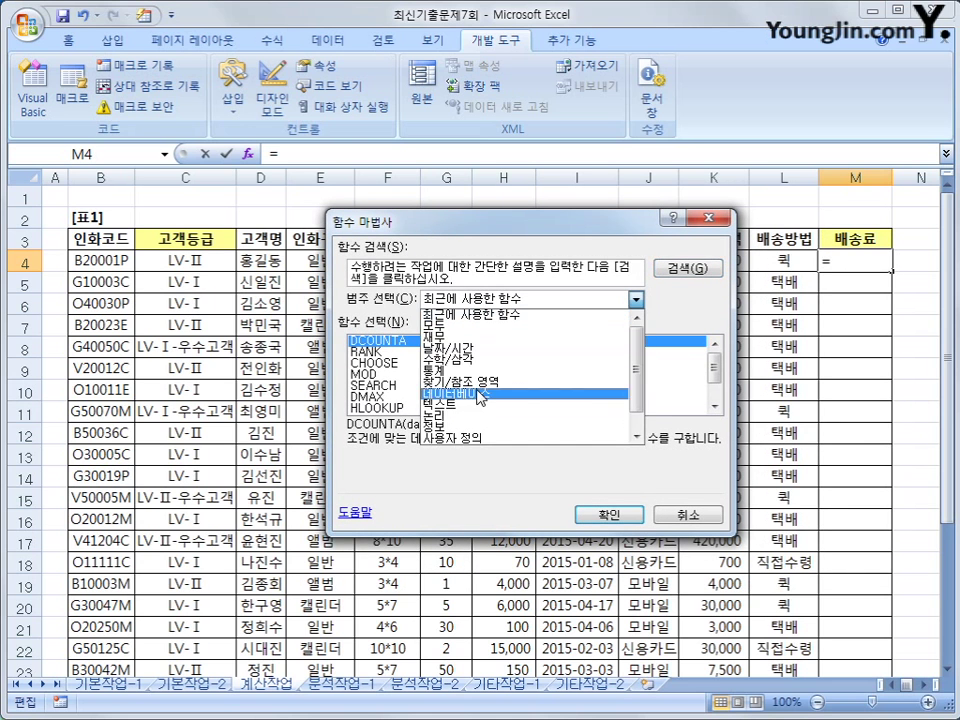
click(585, 438)
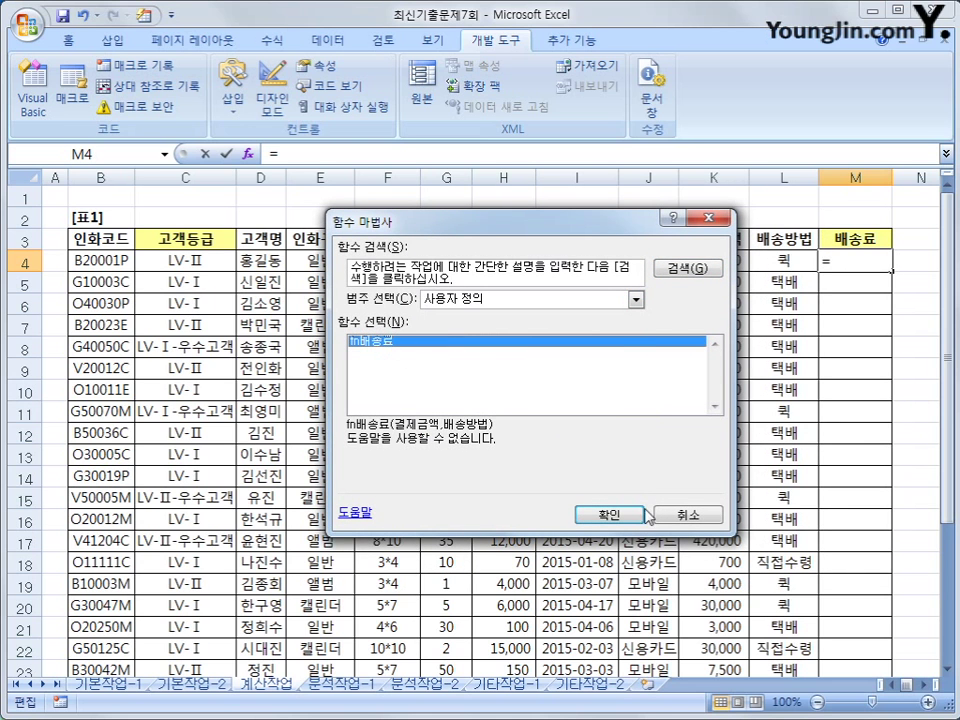
click(608, 514)
drag(396, 428, 546, 510)
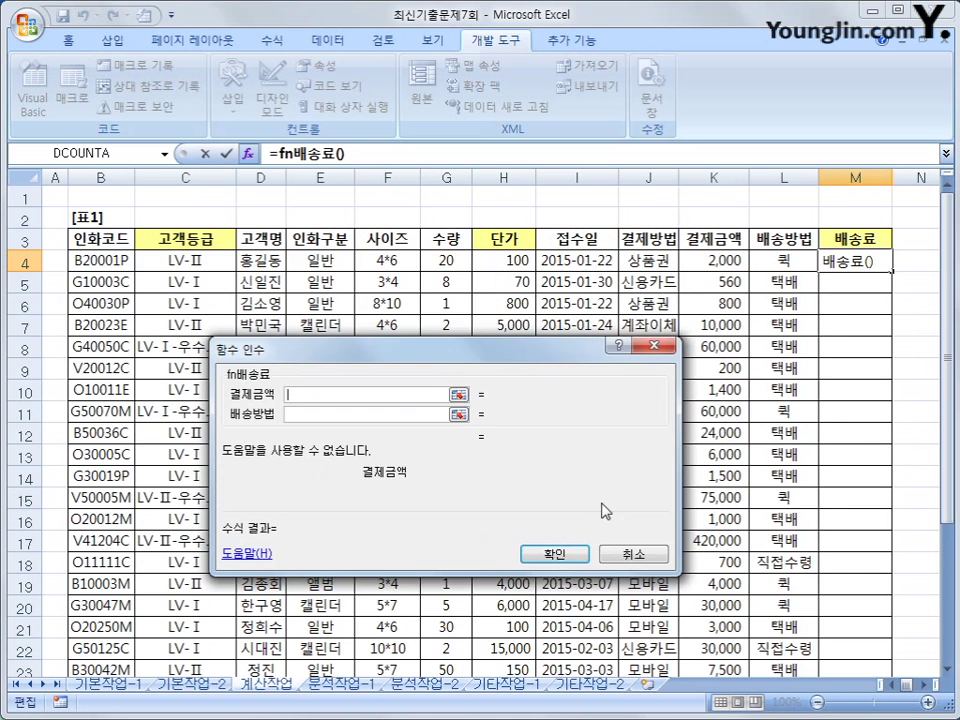
Set fn배송료's 결제금액 argument to K4 and 배송방법 to L4, and fill the formula down the 배송료 column
click(740, 261)
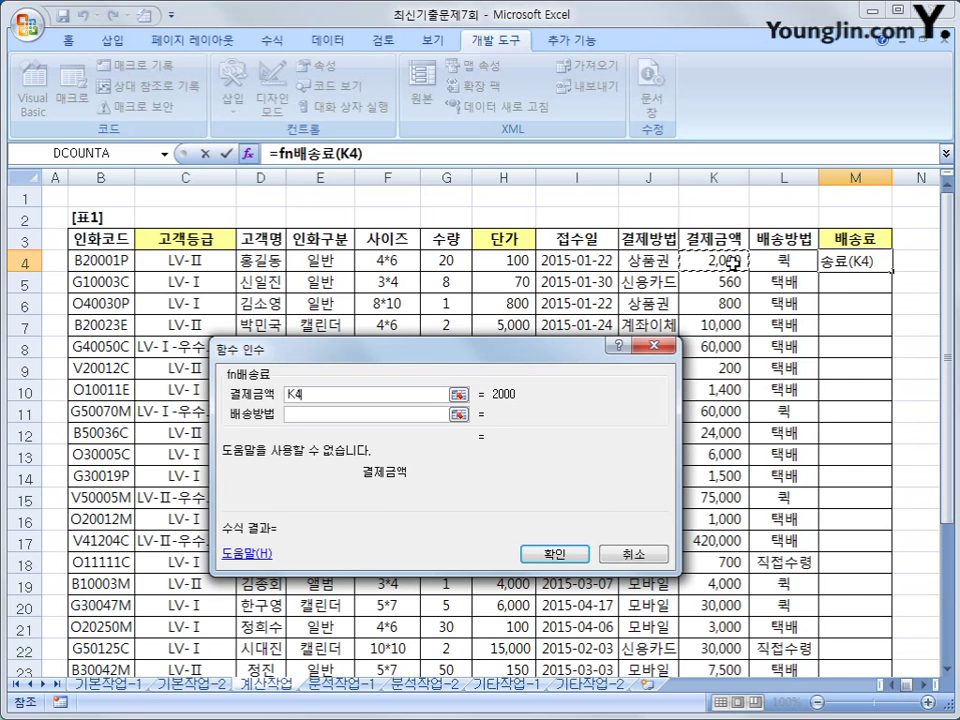
key(Tab)
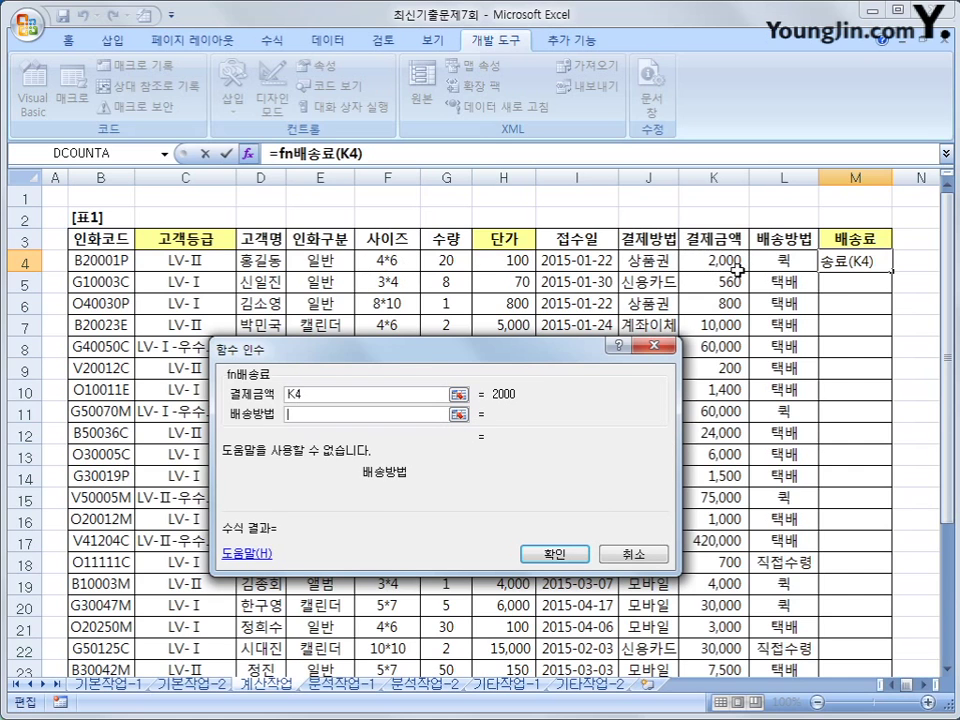
click(755, 263)
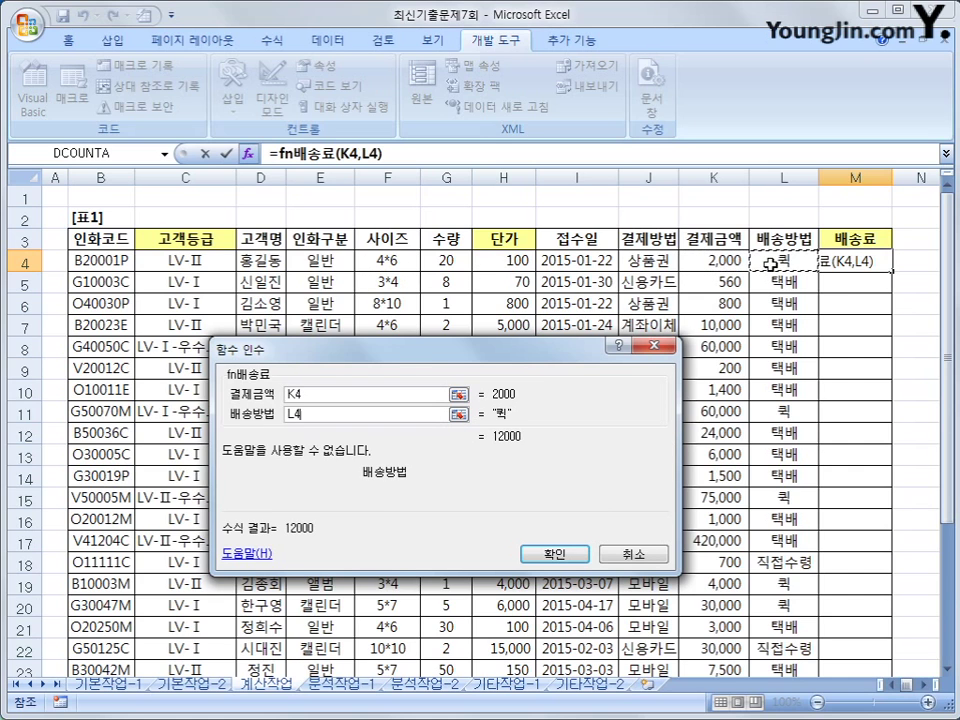
click(556, 556)
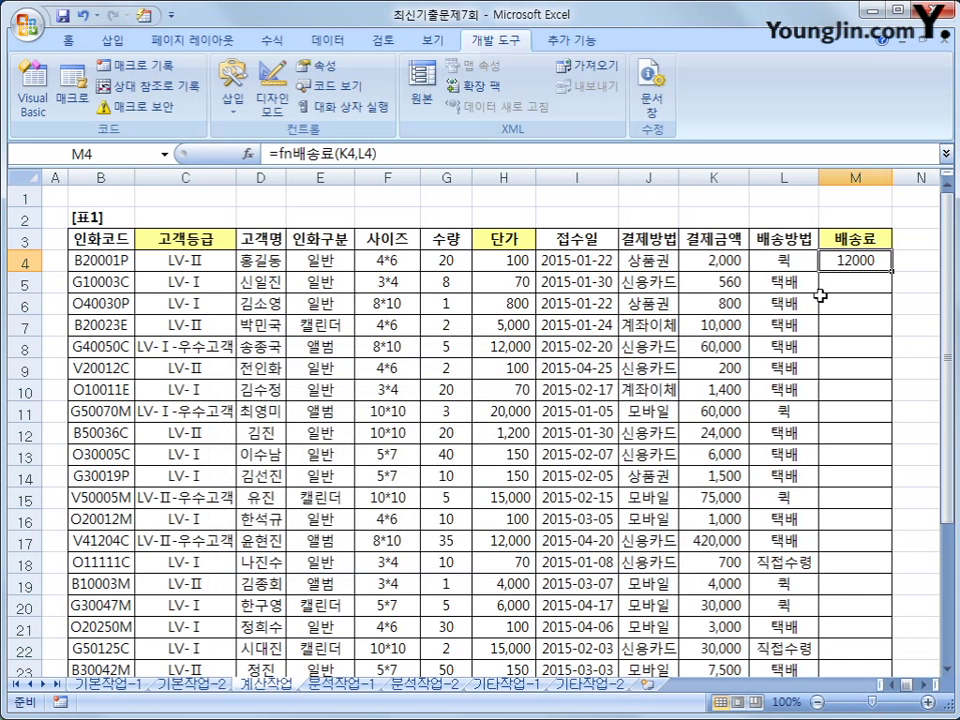
double_click(891, 270)
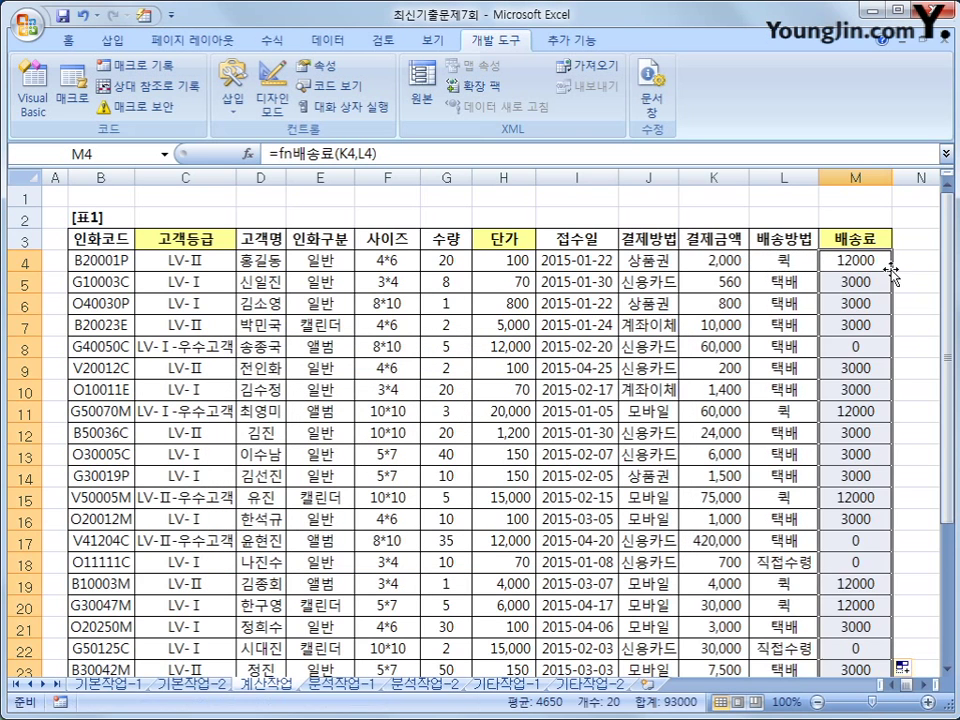
Check the filled 배송료 values against 결제금액 and 배송방법 in several rows, including a 직접수령 row
click(826, 282)
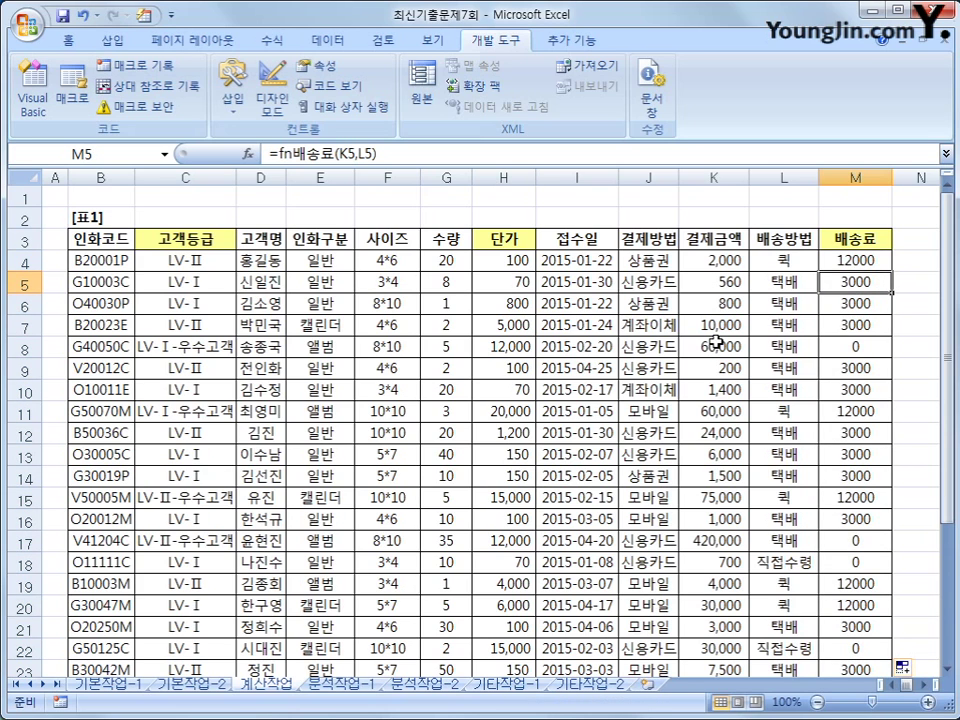
click(851, 345)
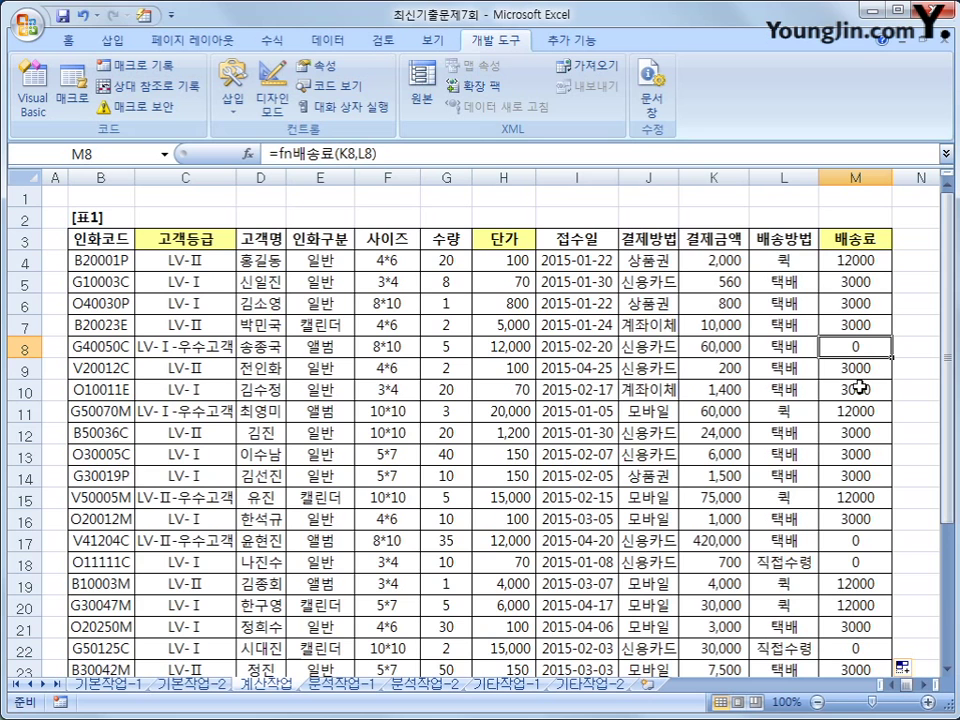
click(864, 305)
scroll(888, 490, down, 1)
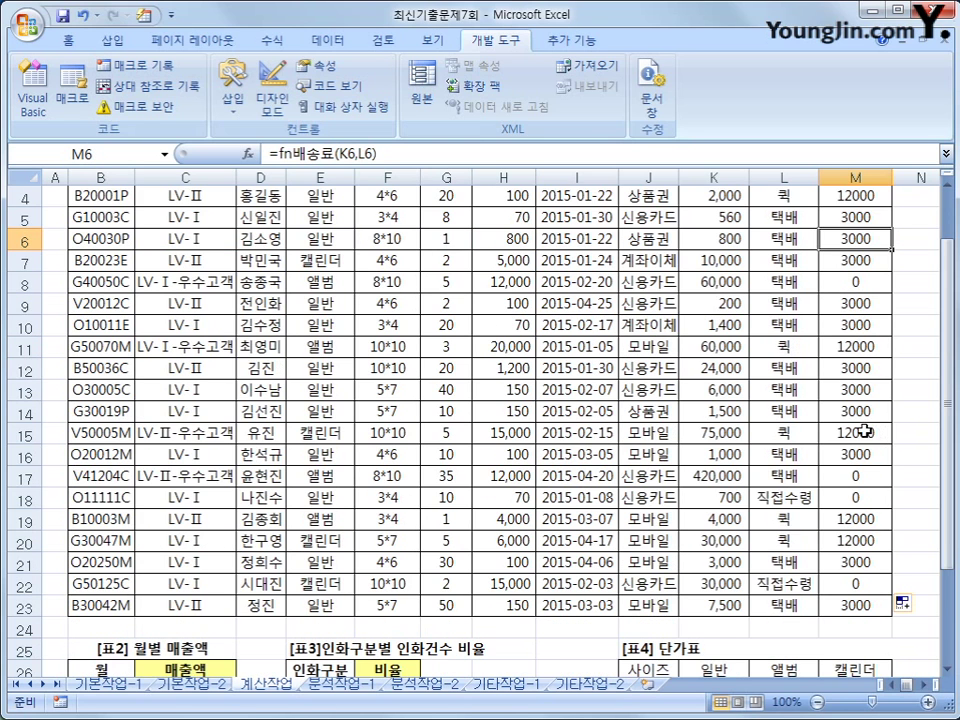
scroll(858, 480, up, 1)
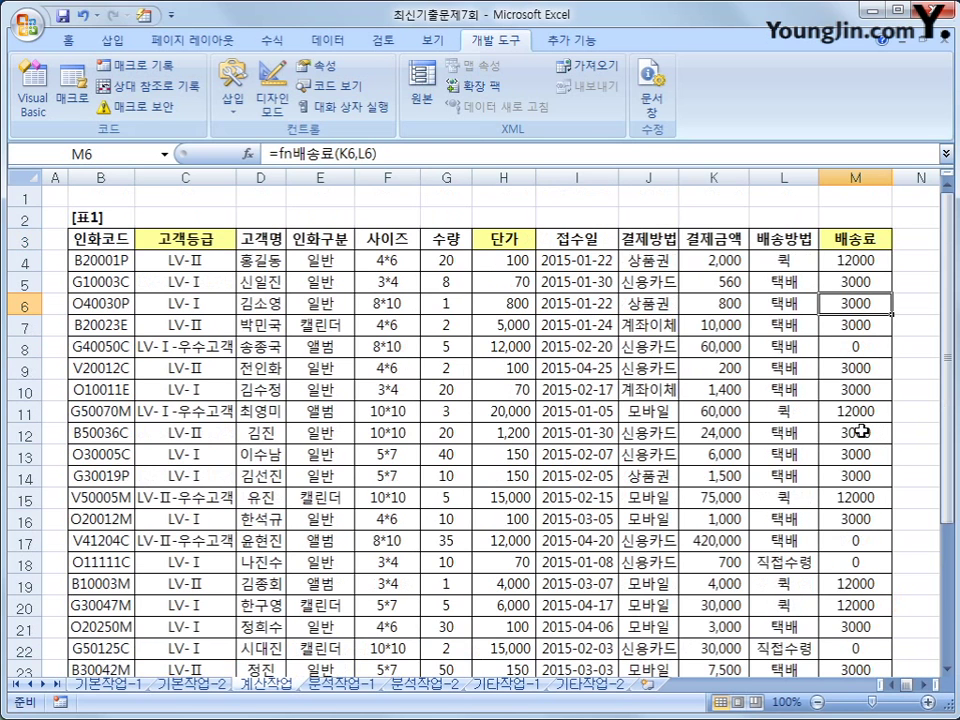
click(806, 566)
click(851, 563)
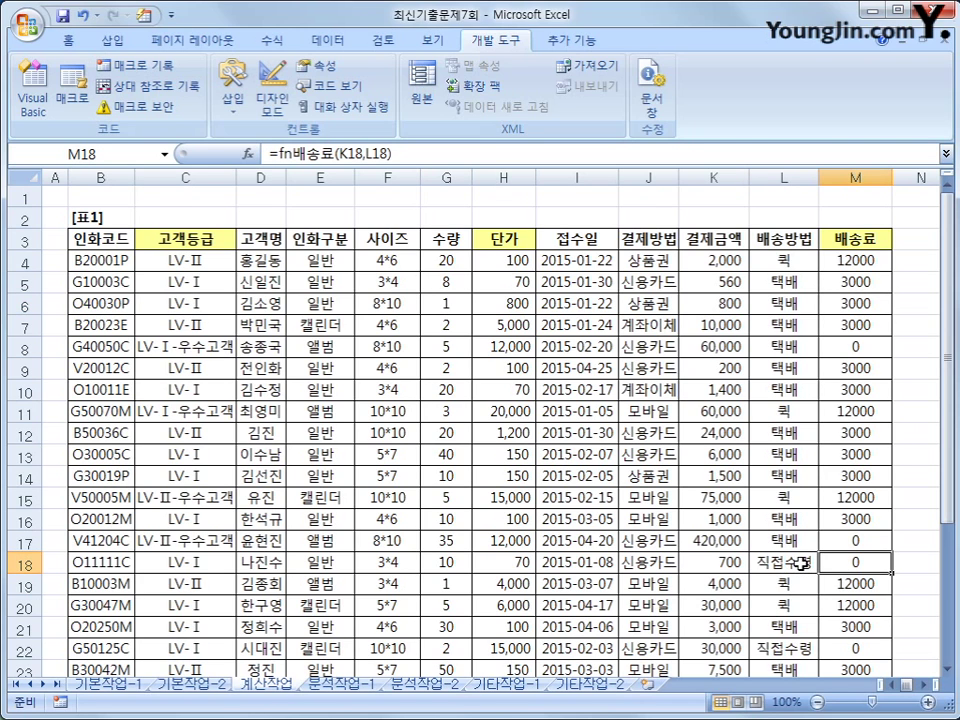
Start the 매출액 formula for month 1 in C27 of 표2 with nested SUM, IF and MONTH functions
scroll(532, 357, down, 3)
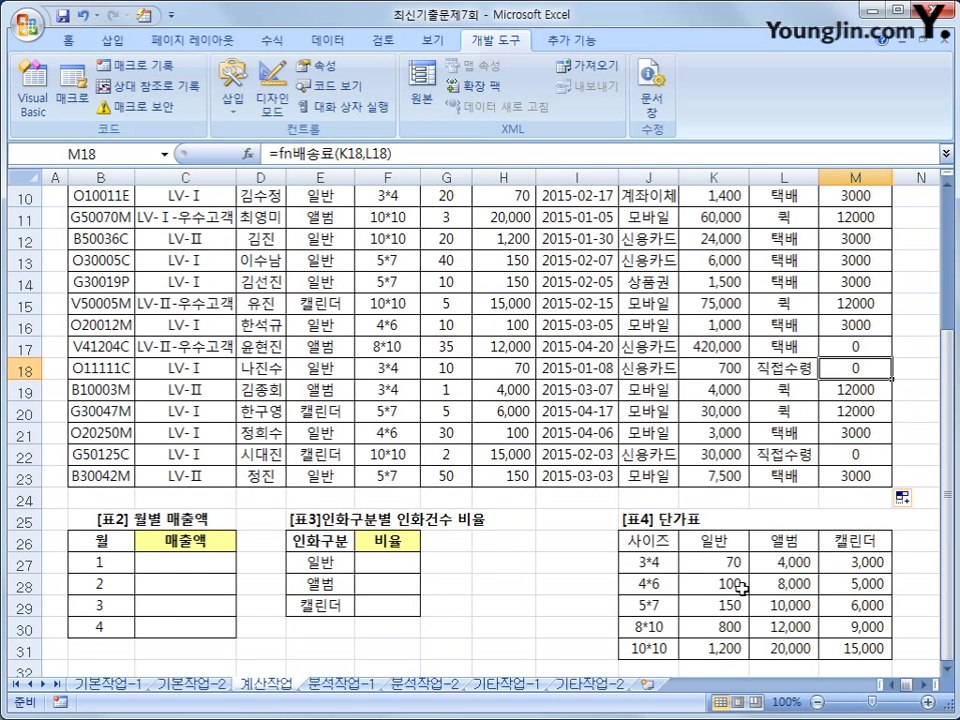
click(198, 562)
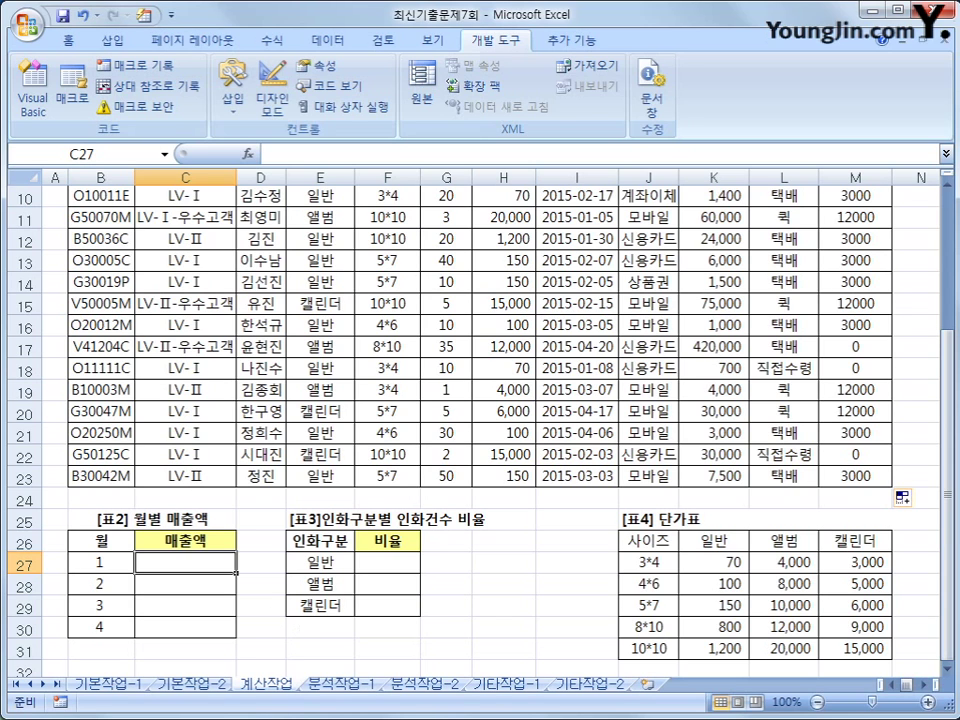
text(=)
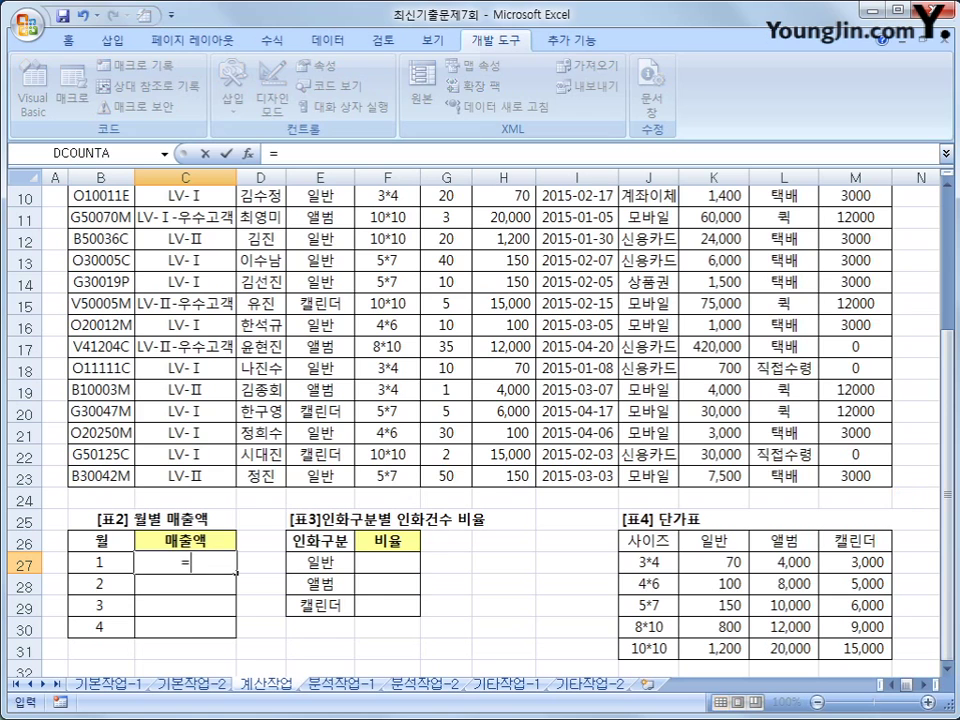
text(sum)
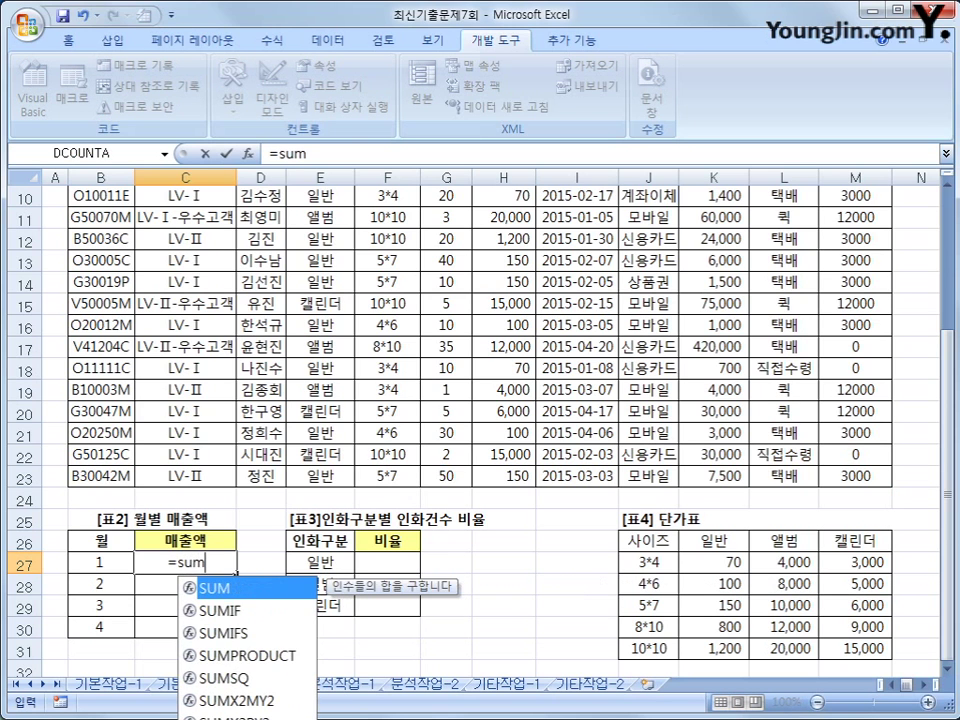
text((if()
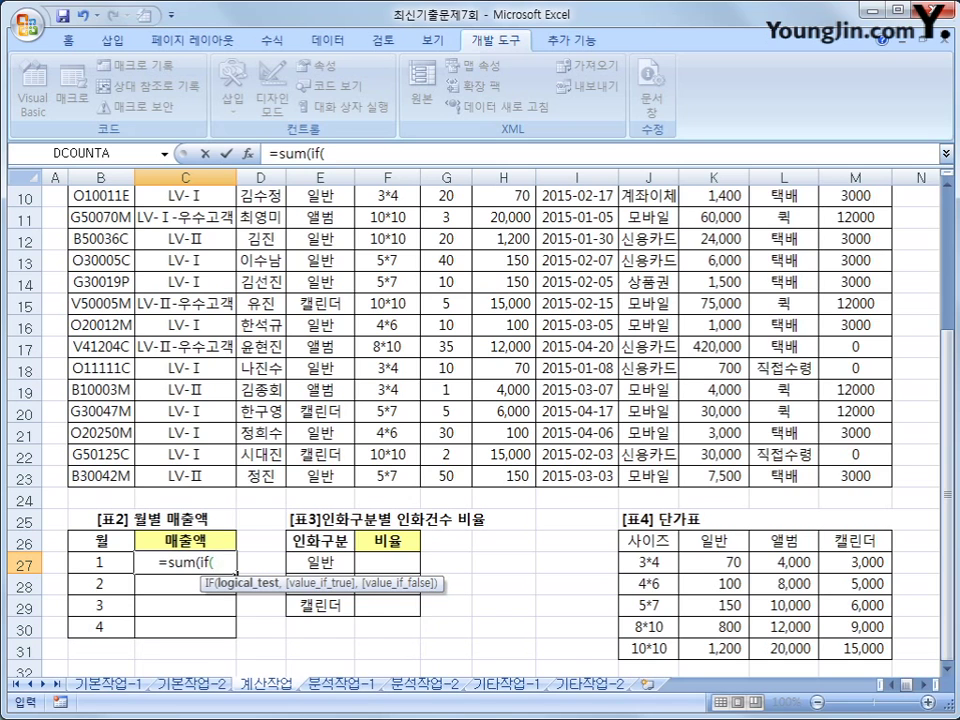
text(mon)
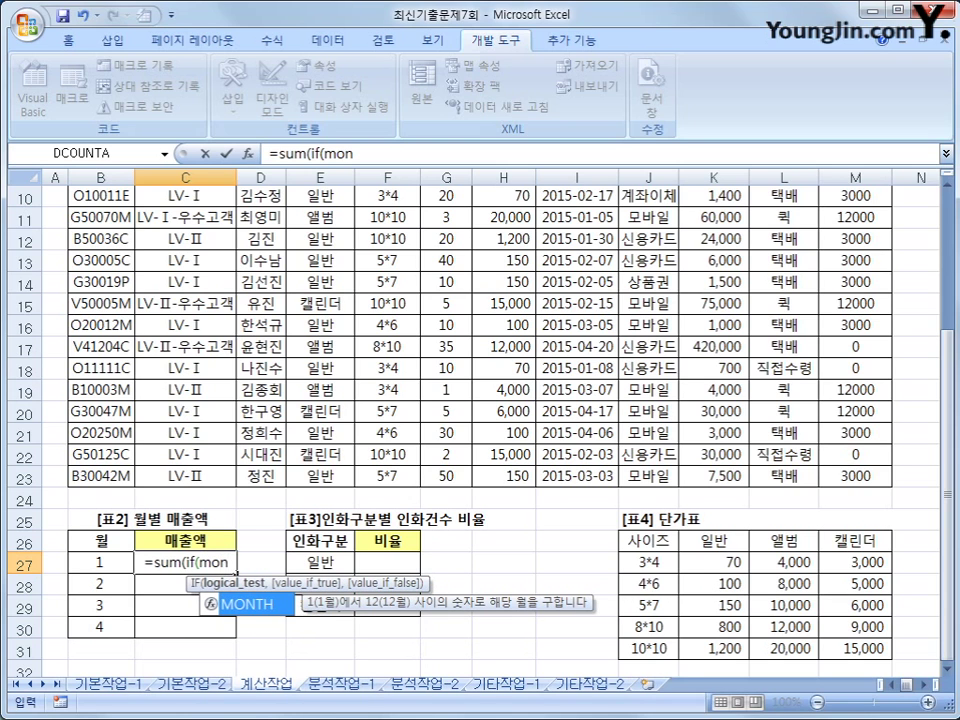
key(Tab)
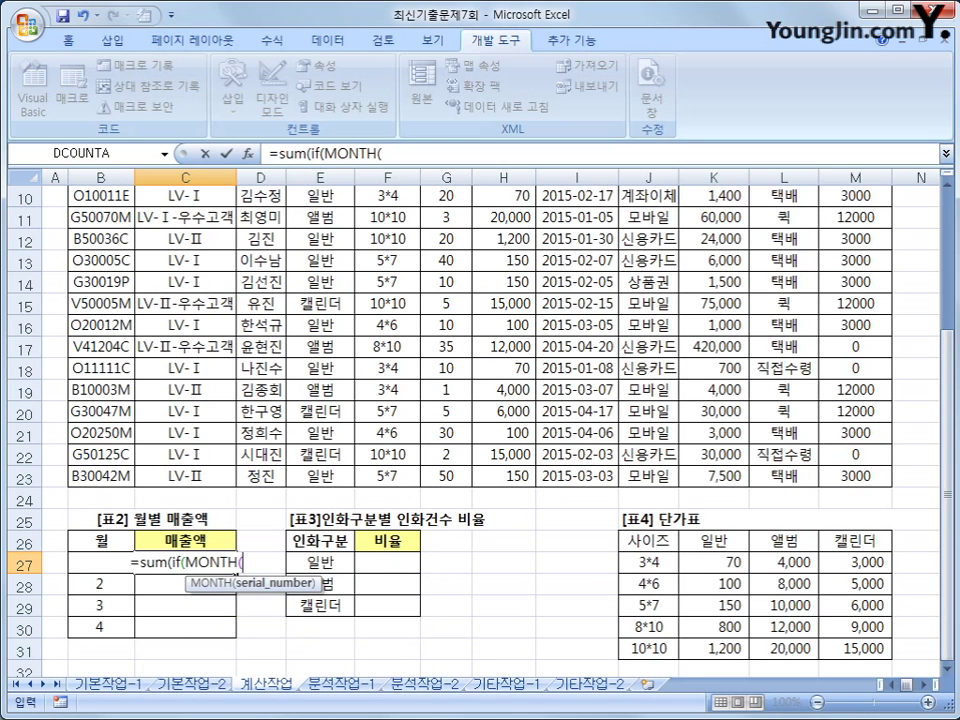
Complete the IF condition by comparing MONTH of the absolute 접수일 range $I$4:$I$23 with the month in B27
scroll(553, 517, up, 3)
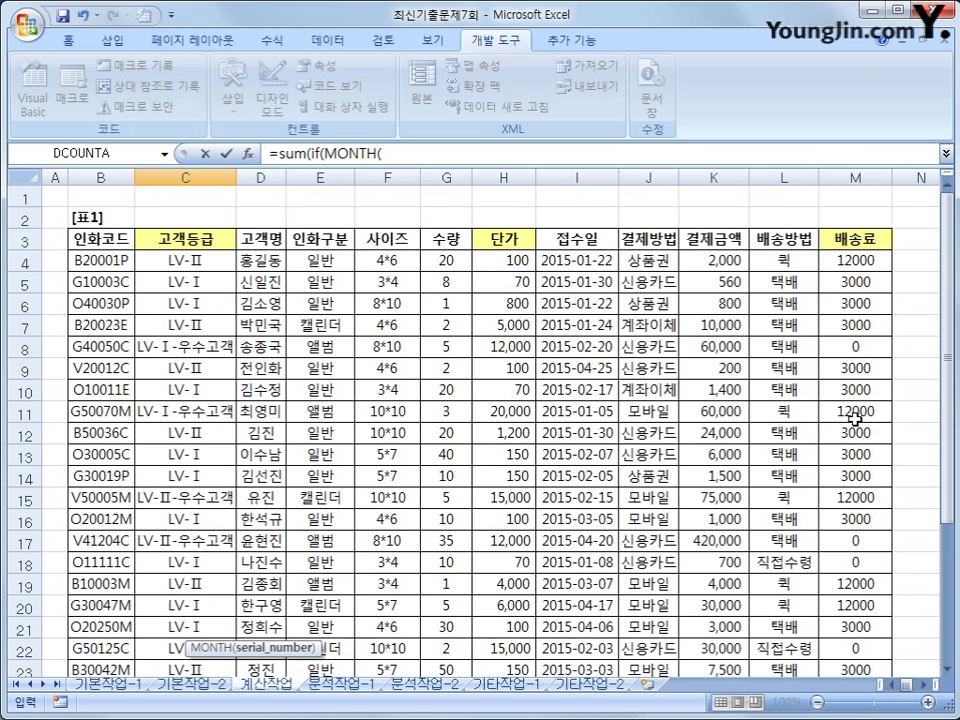
drag(580, 260, 582, 628)
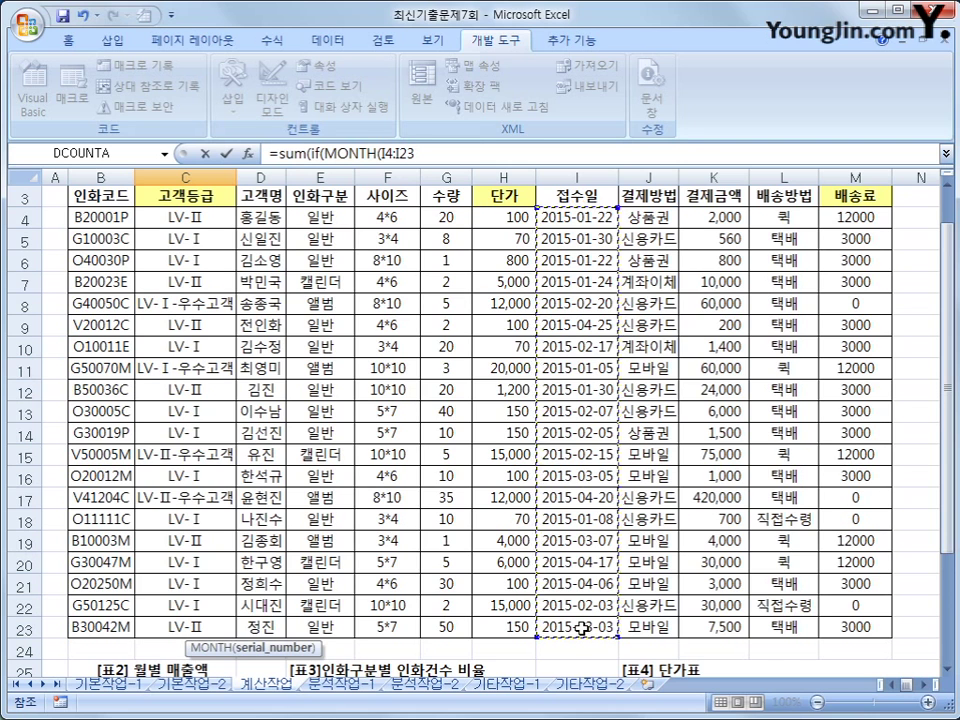
key(F4)
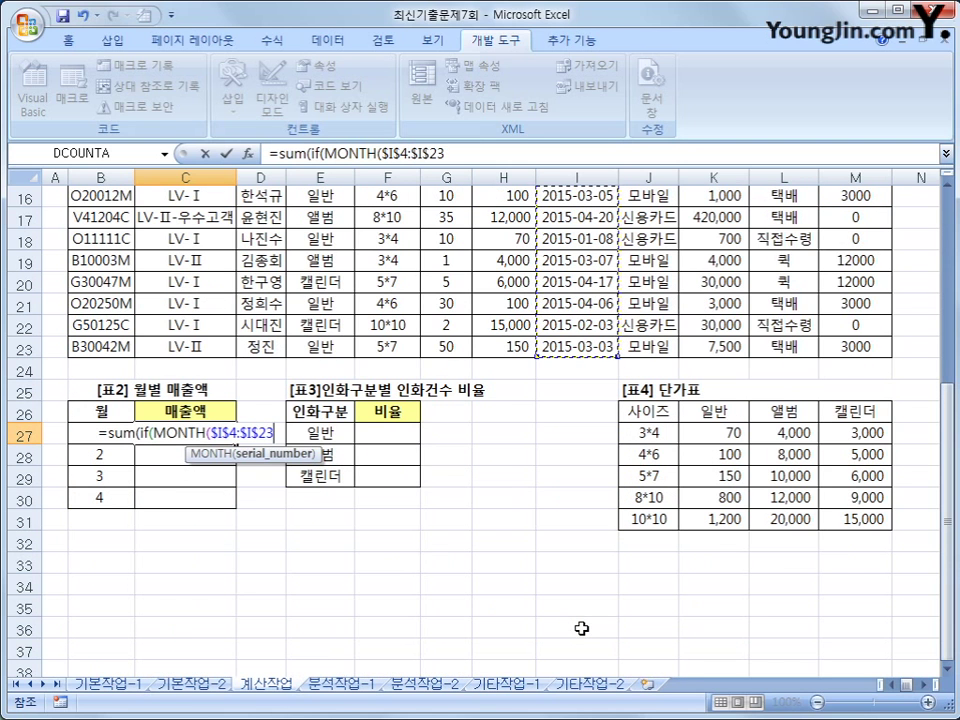
text())
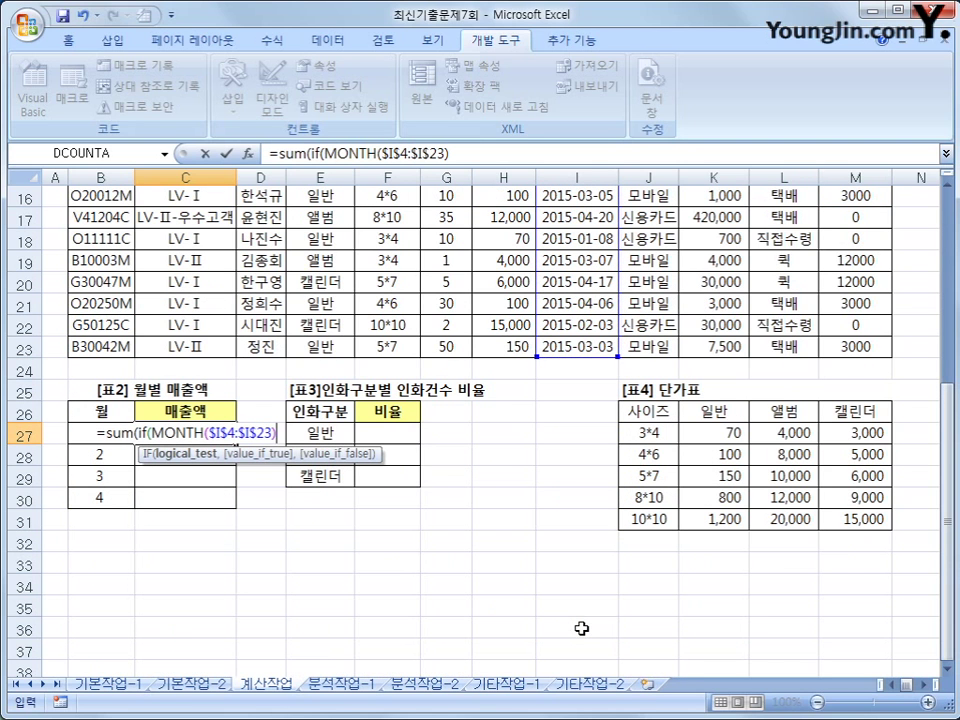
text(=)
key(Left)
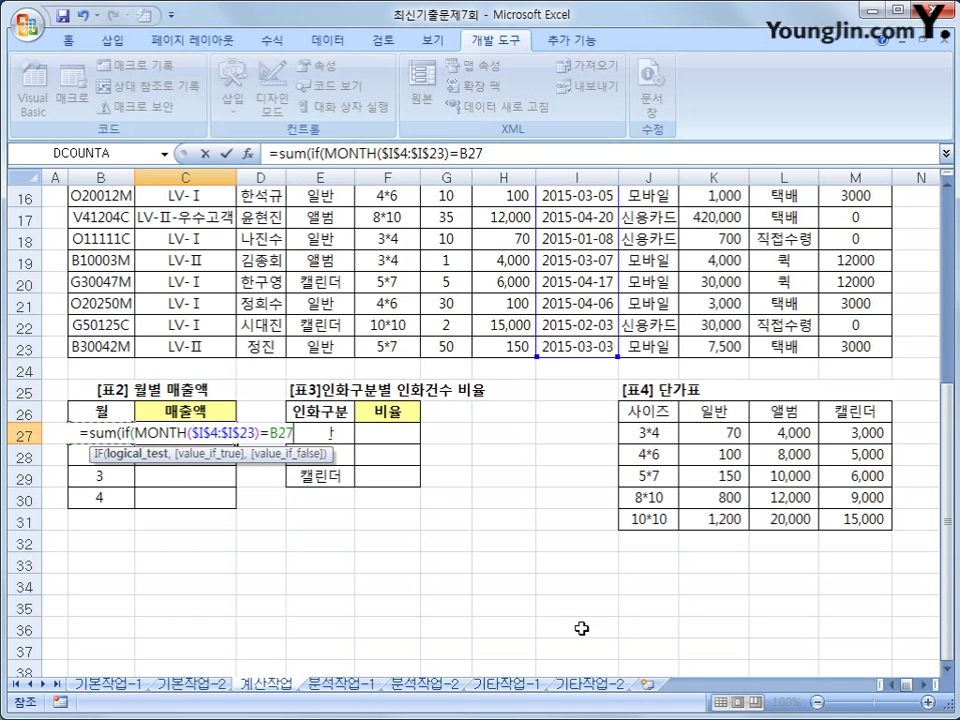
Add the absolute 결제금액 range $K$4:$K$23 as the IF function's value when the condition is true
text(,)
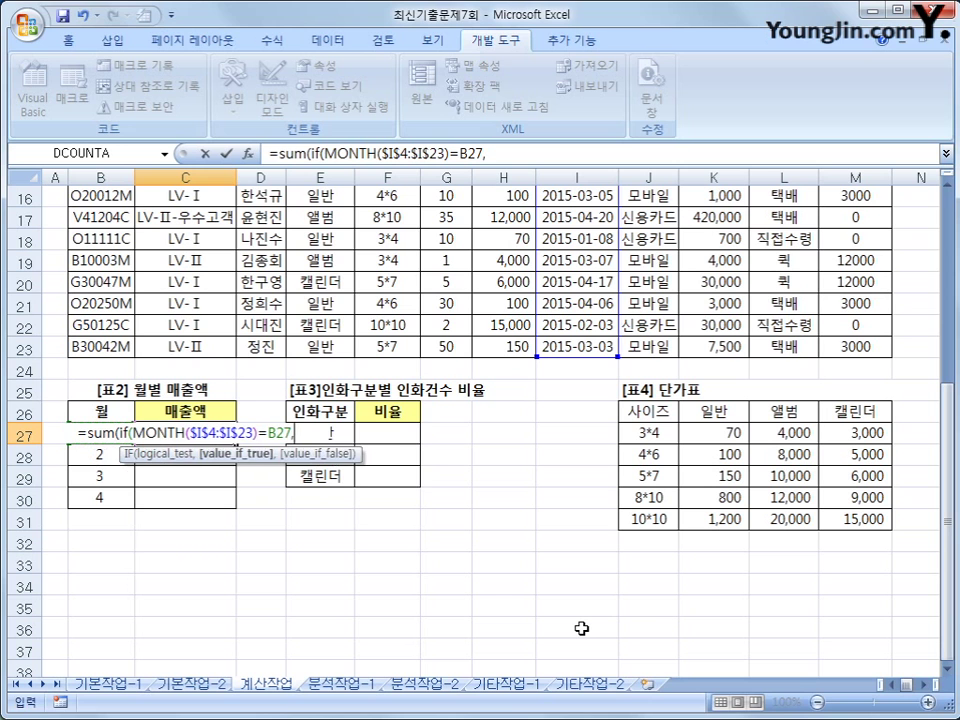
scroll(581, 628, up, 5)
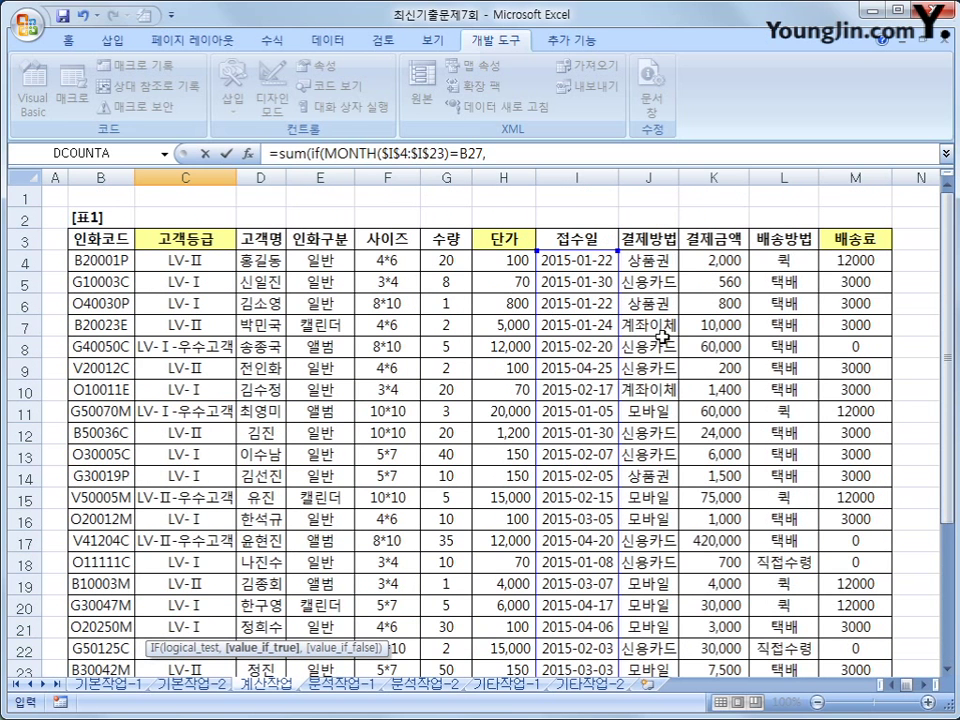
click(726, 264)
drag(726, 270, 716, 630)
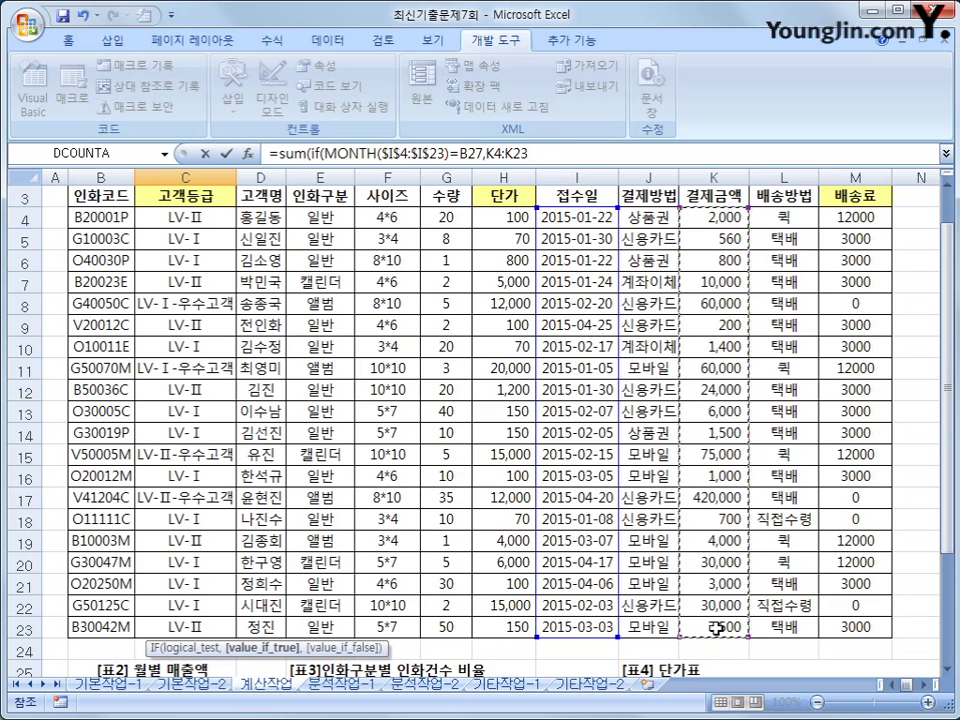
key(F4)
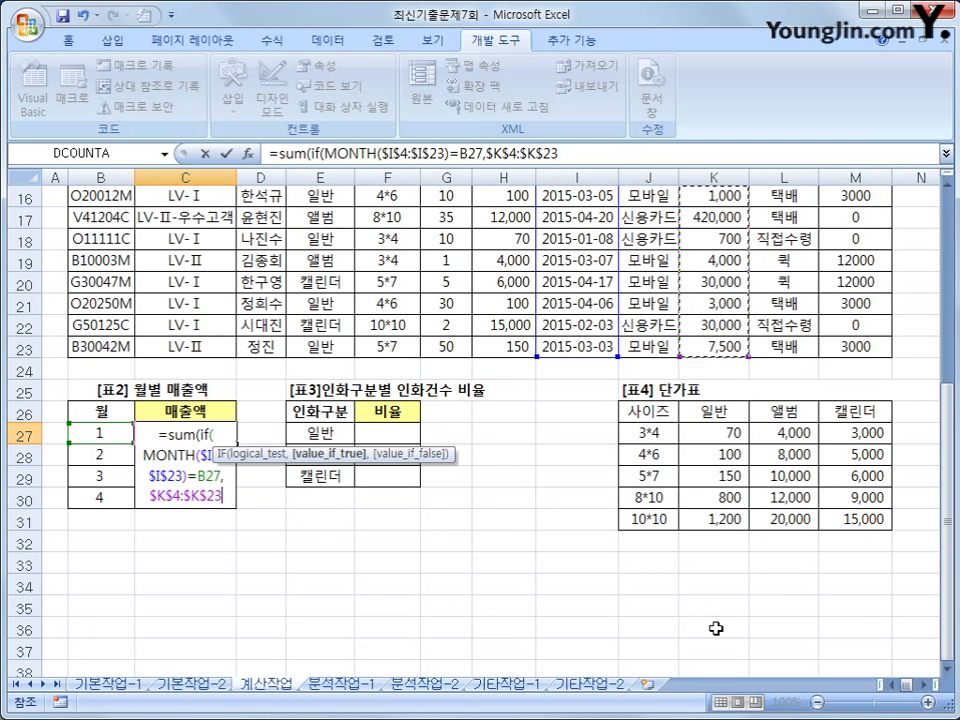
Close both functions, enter C27 as an array formula, and fill it down through C30
text())
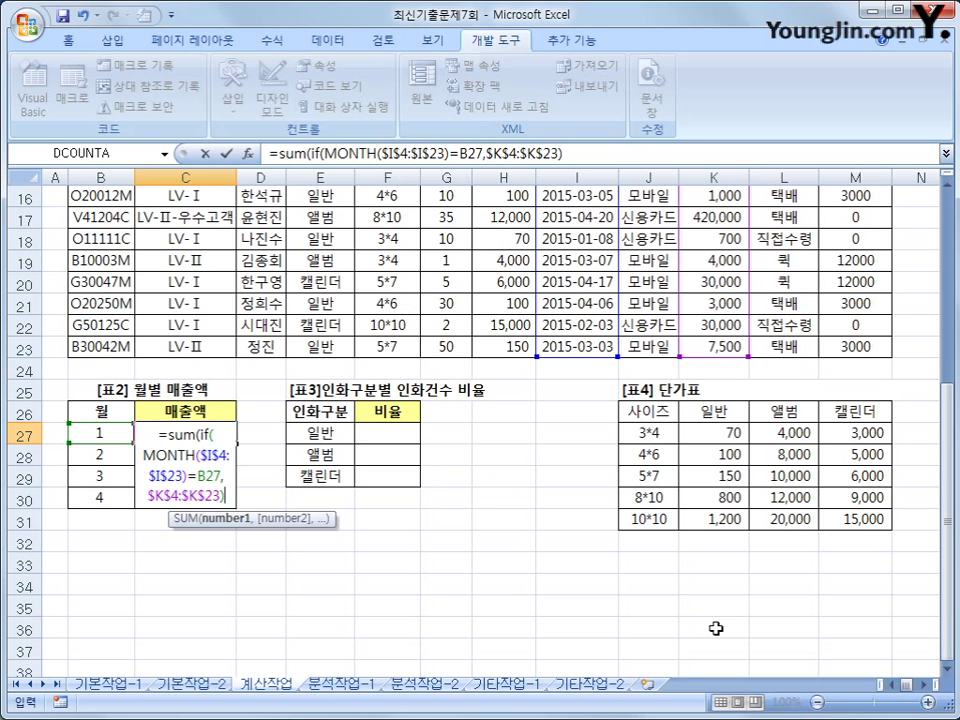
text())
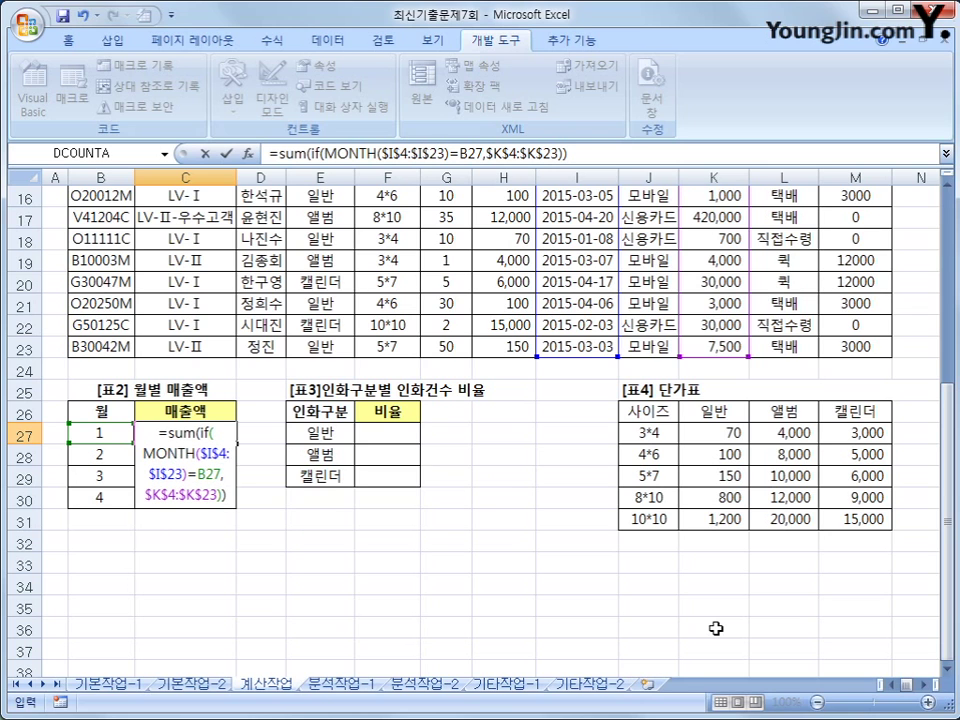
key(ctrl+shift+Return)
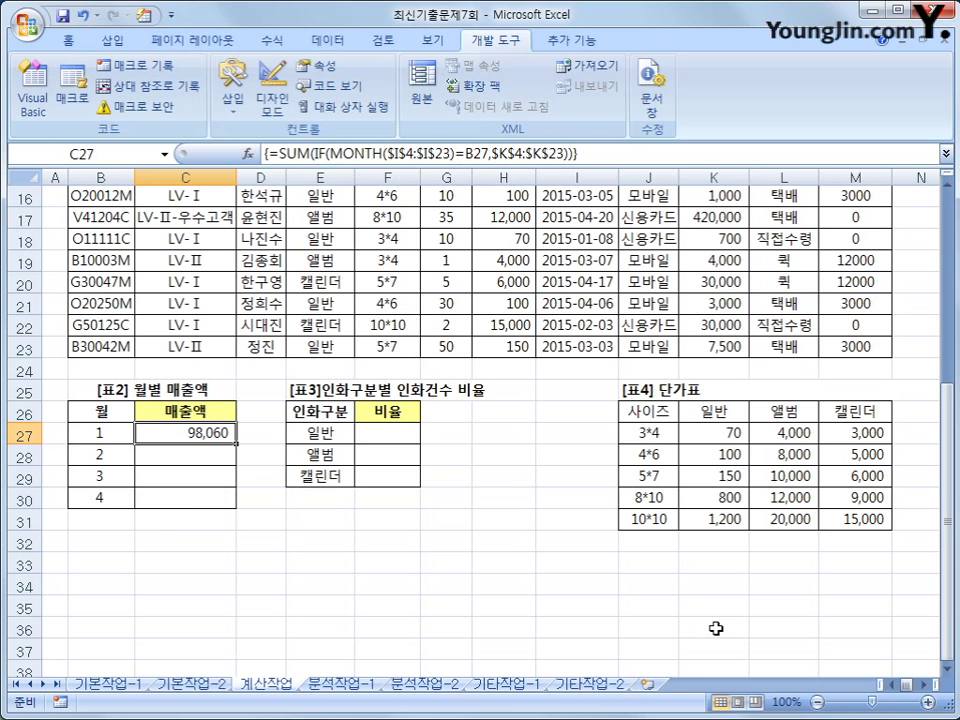
drag(237, 443, 236, 508)
click(141, 491)
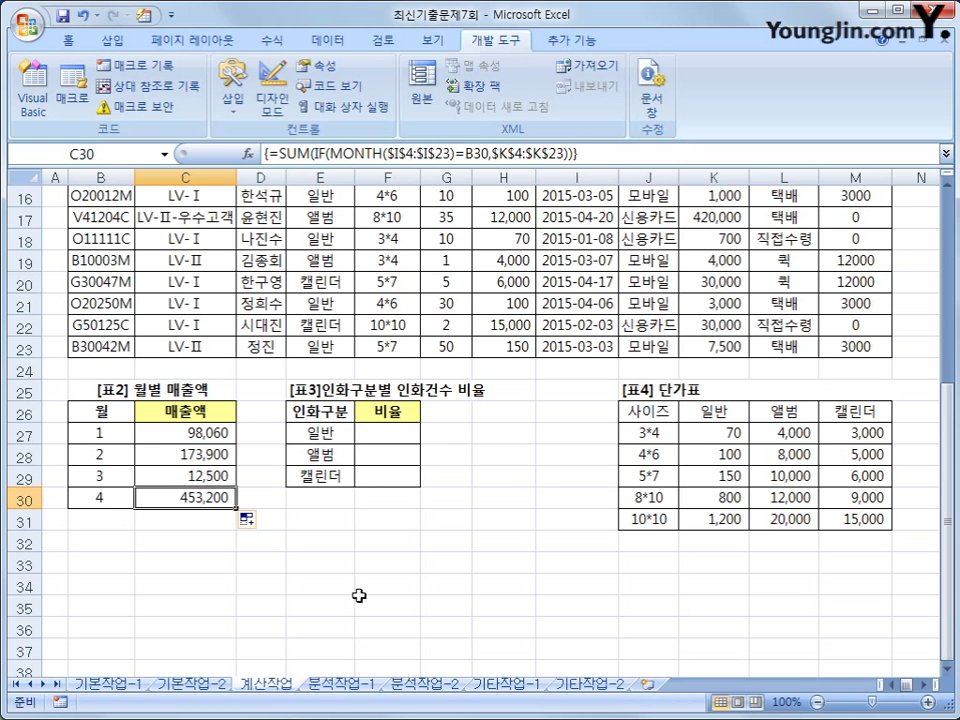
Start the 비율 formula for 일반 in F27 of 표3 with an IF function nested inside COUNT
click(379, 433)
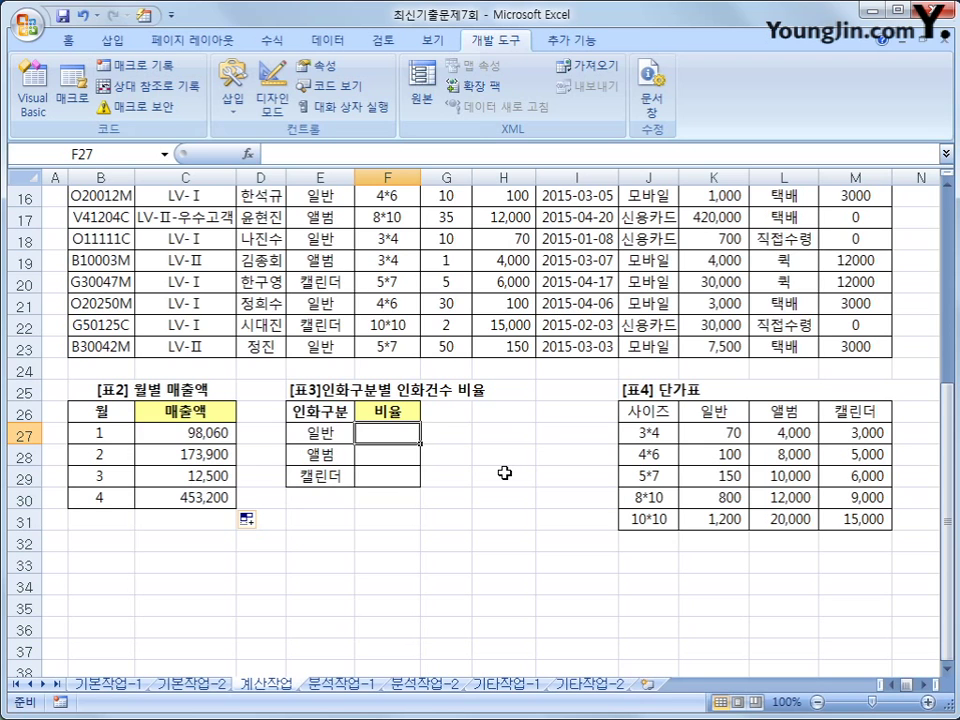
text(=)
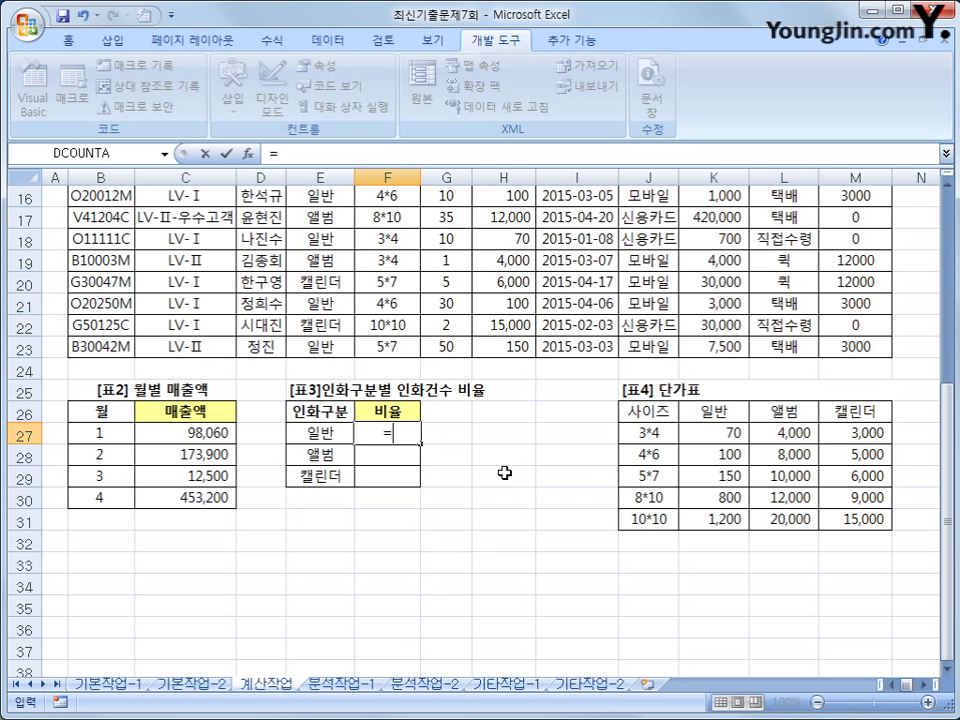
text(count)
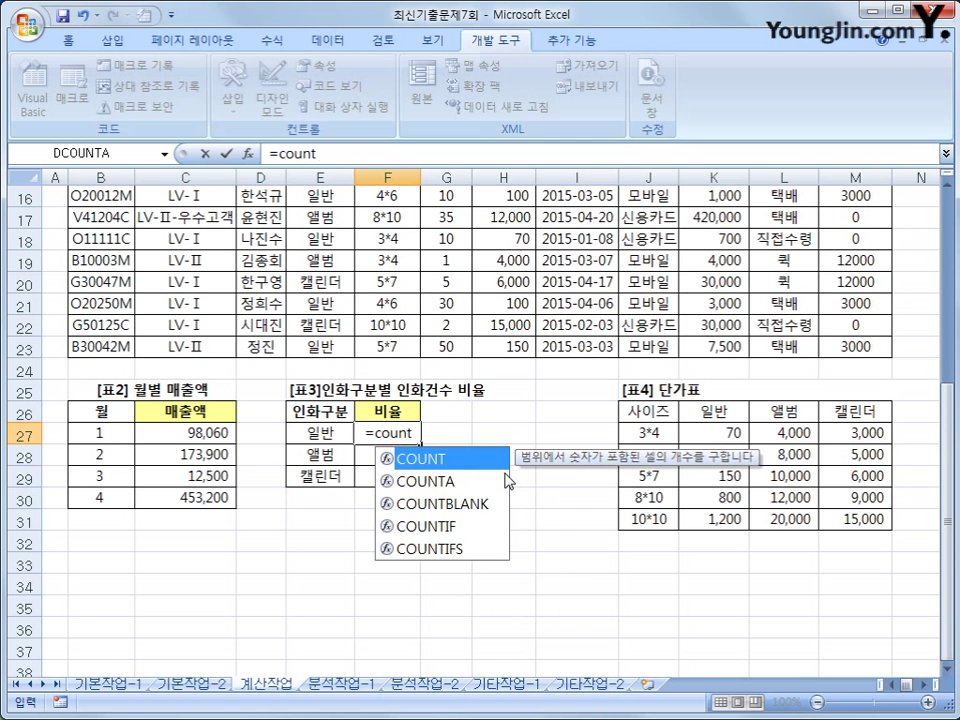
text((if)
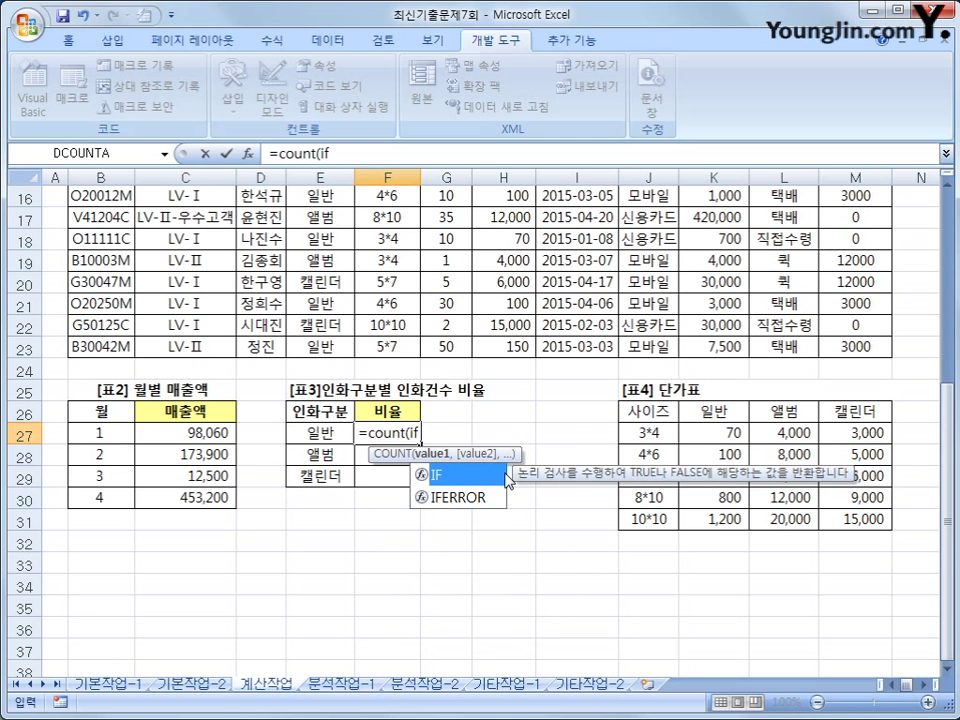
text(()
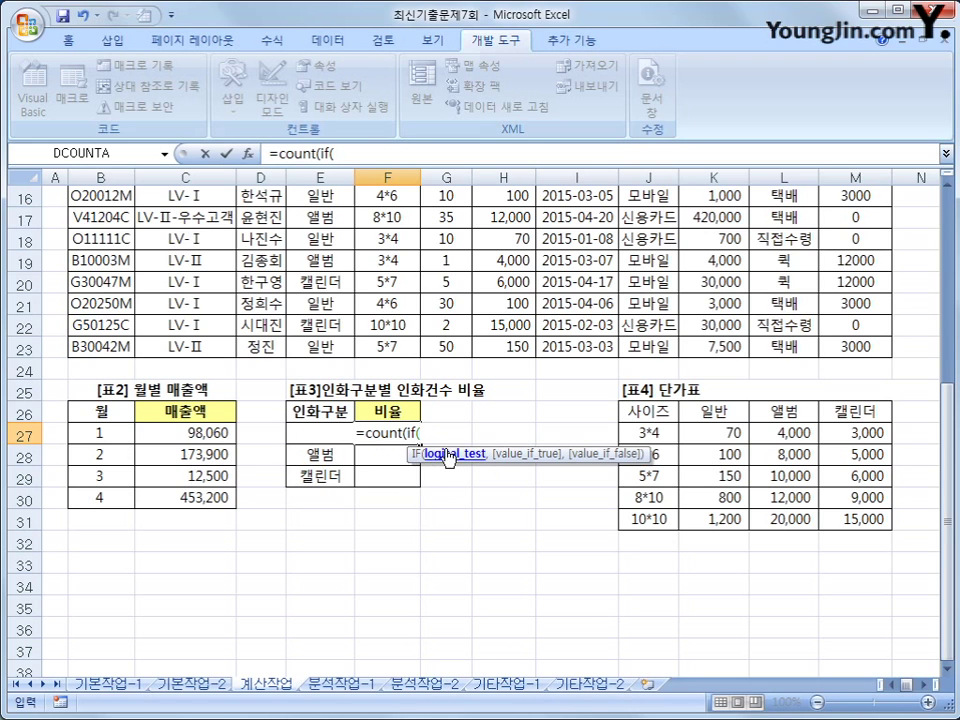
Set the IF condition to compare the absolute 인화구분 range $E$4:$E$23 with the category in E27
scroll(450, 512, up, 2)
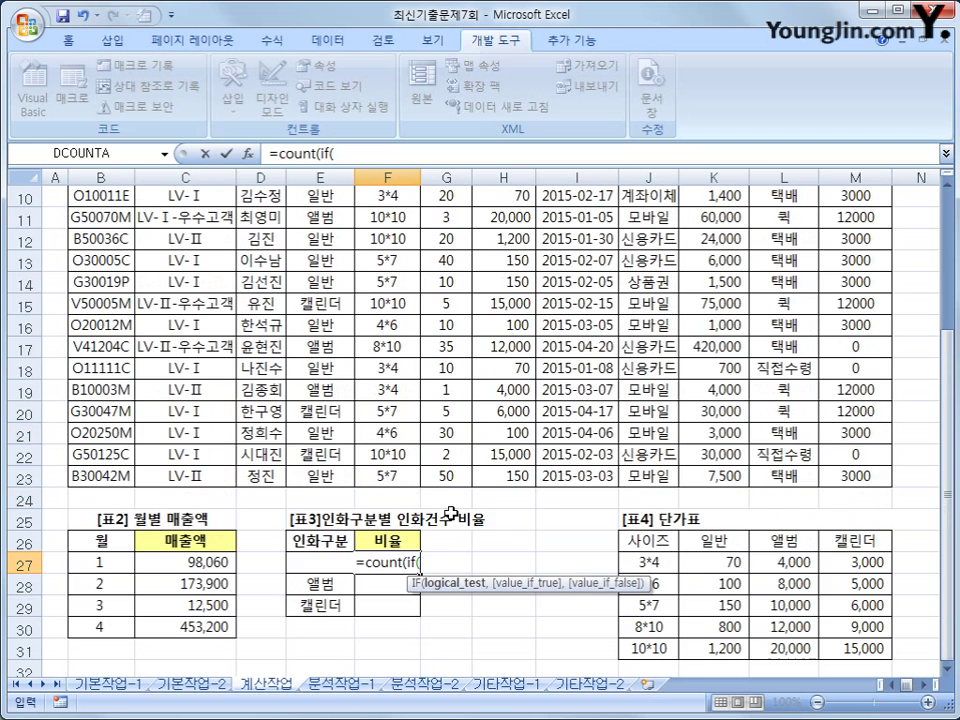
scroll(488, 501, up, 2)
scroll(488, 501, up, 1)
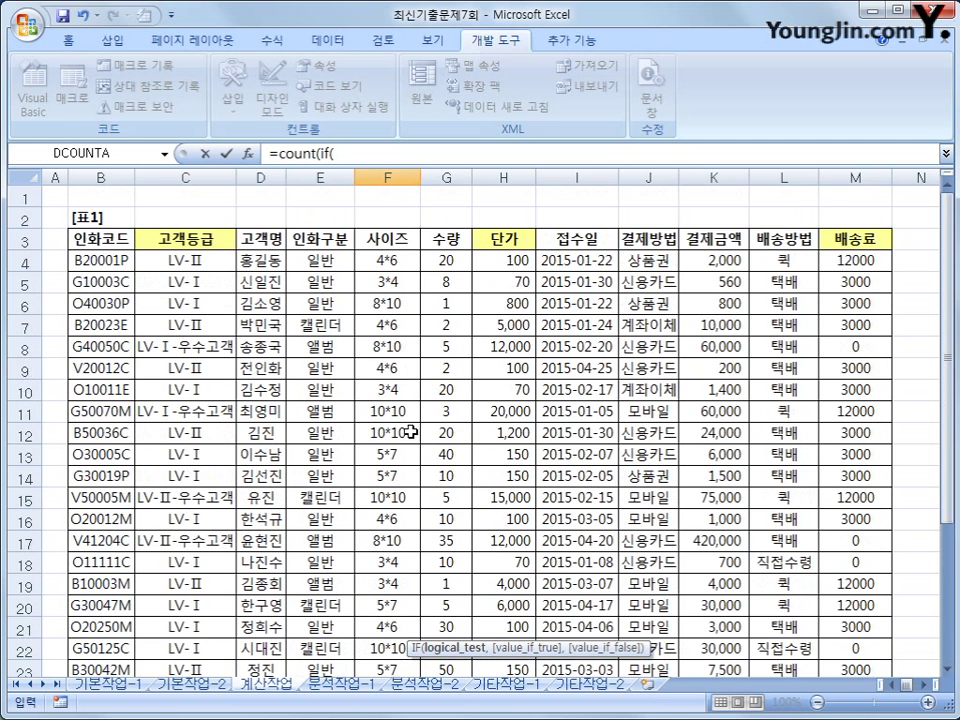
click(318, 262)
drag(318, 262, 318, 628)
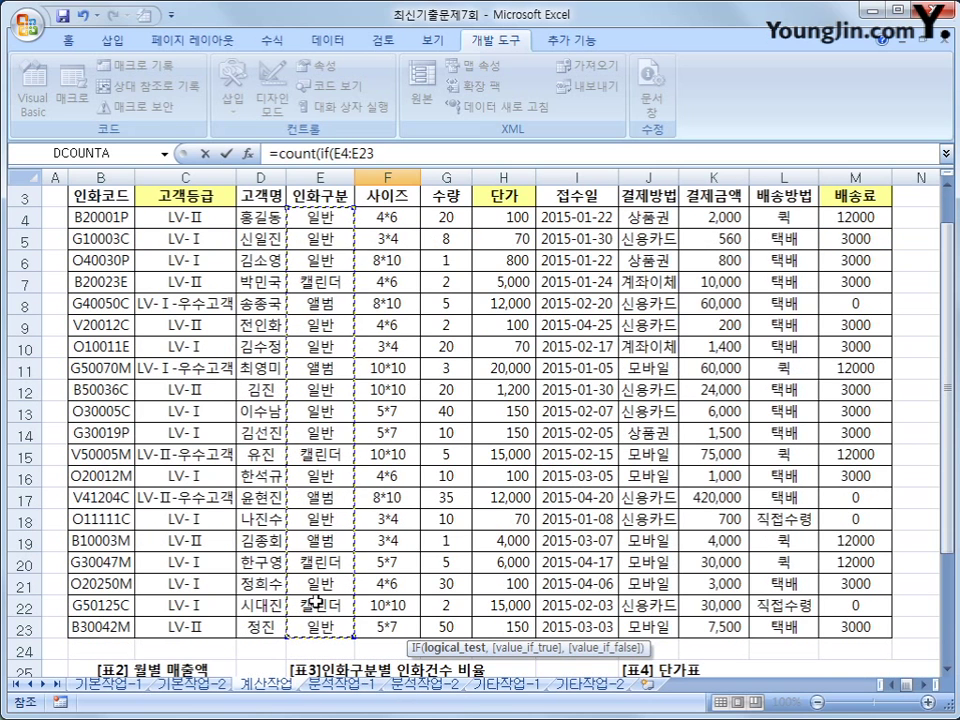
key(F4)
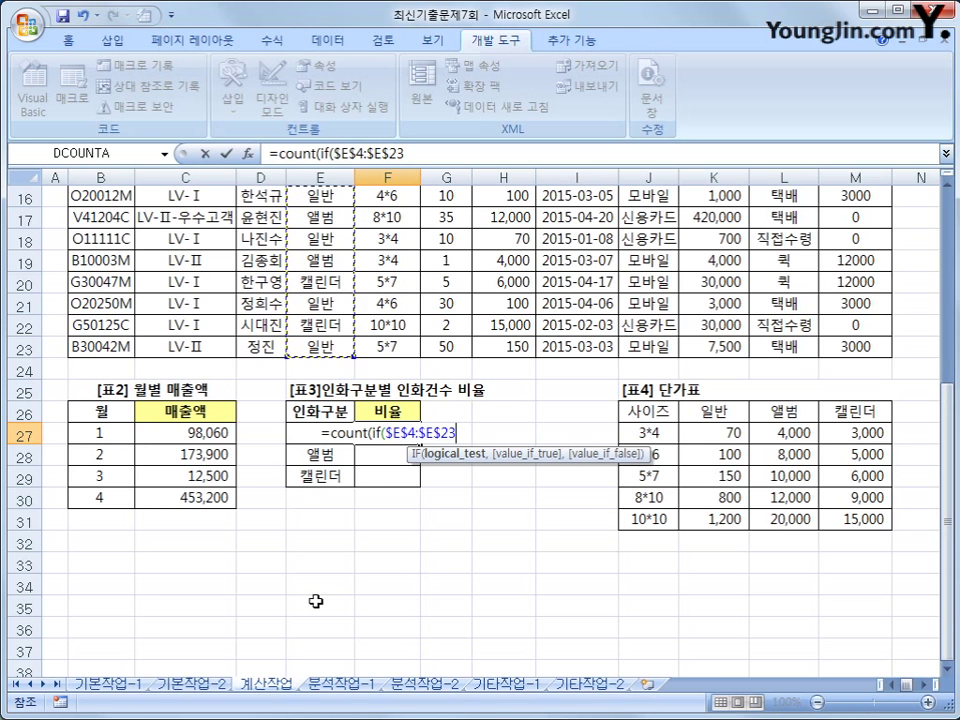
text(=)
key(Left)
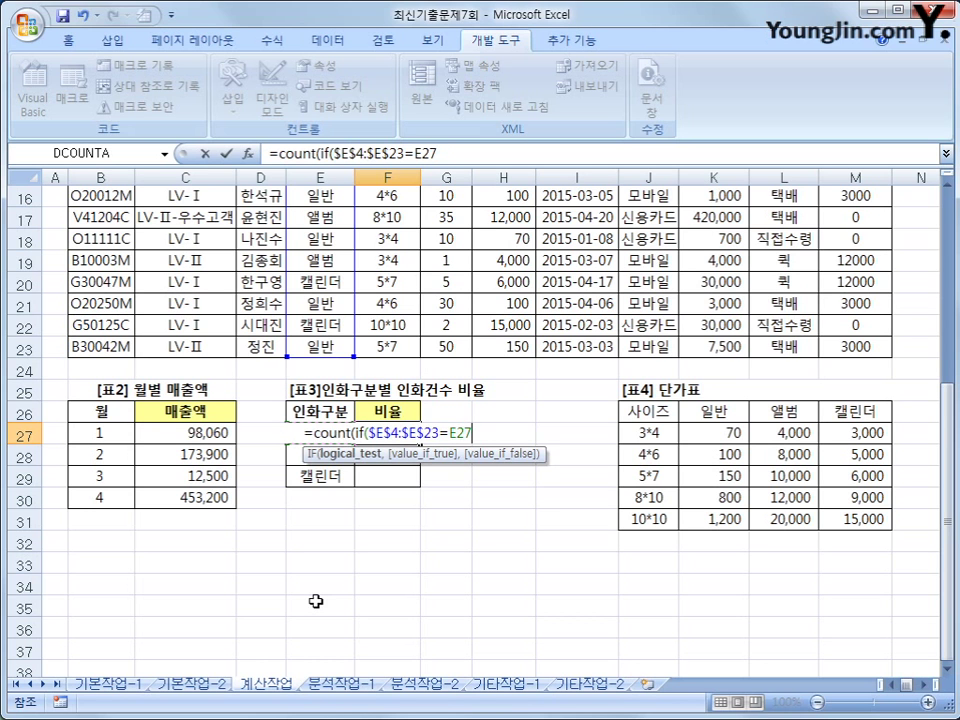
Add the absolute 수량 range $G$4:$G$23 as the IF function's true value and close both functions
text(,)
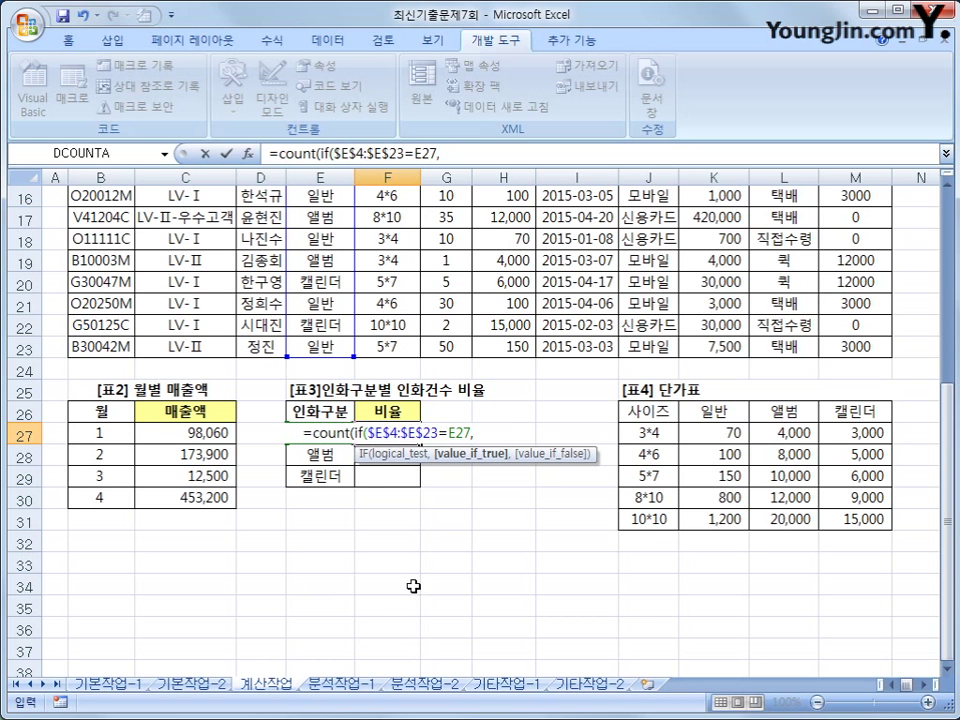
scroll(411, 585, up, 4)
scroll(411, 577, up, 1)
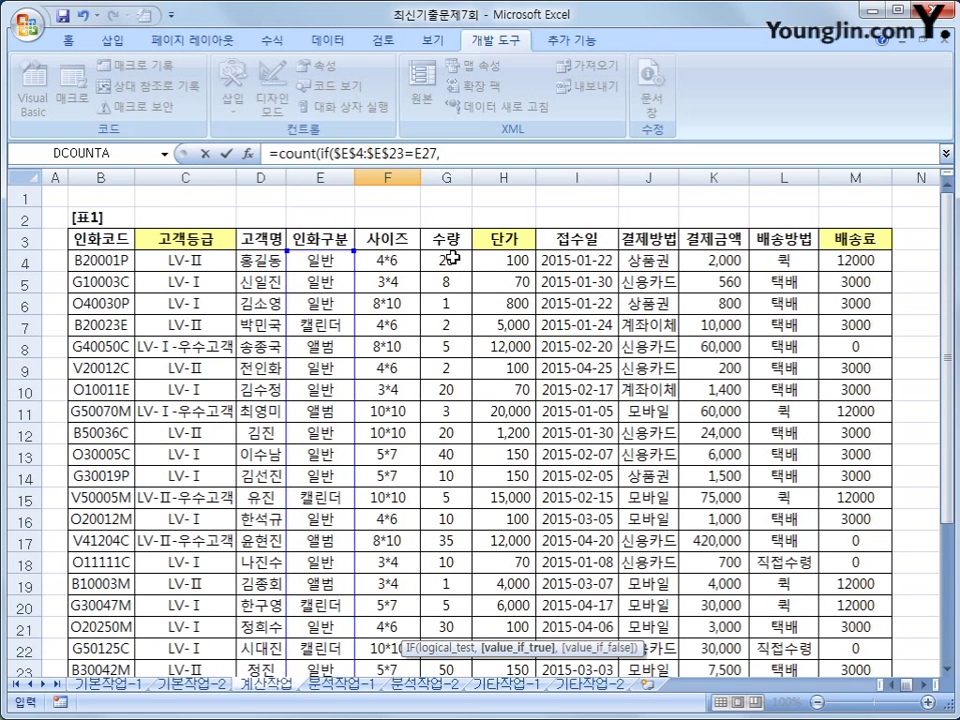
drag(452, 258, 446, 640)
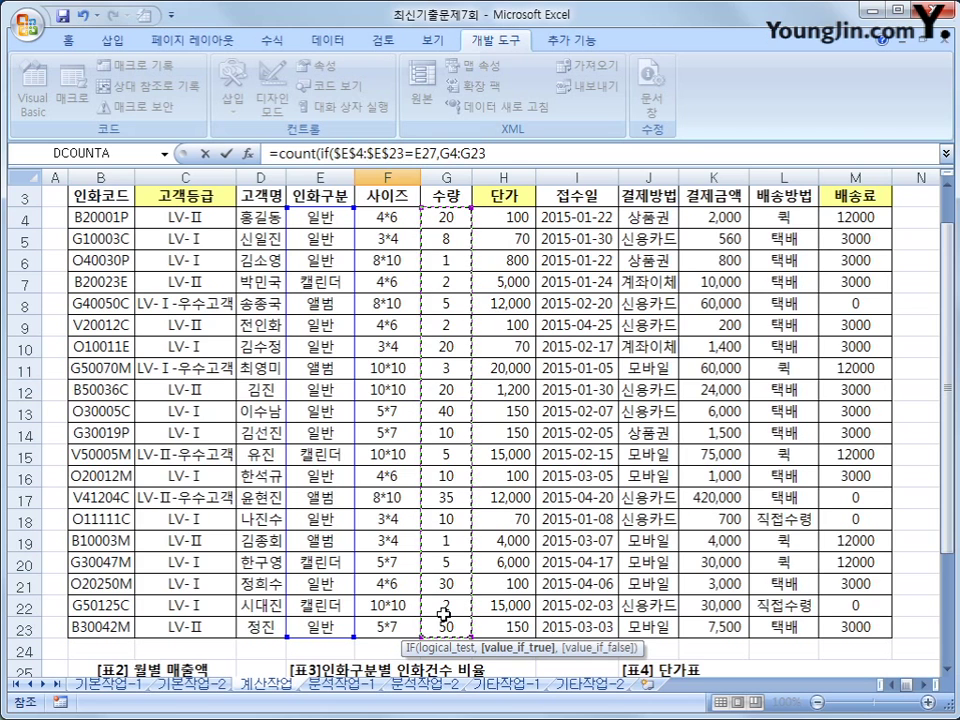
key(F4)
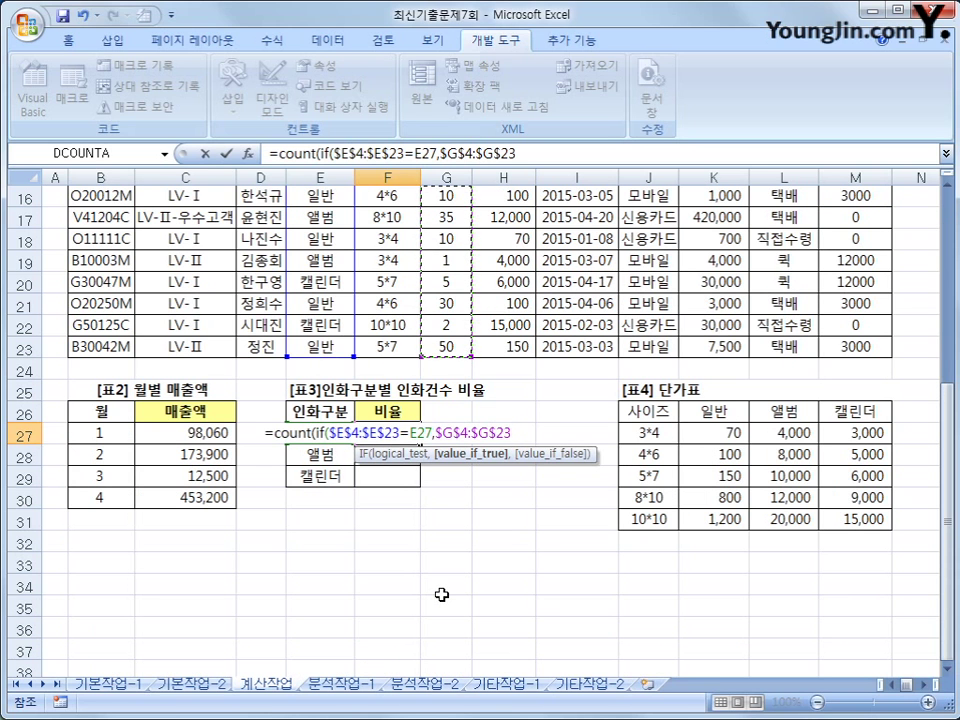
text()))
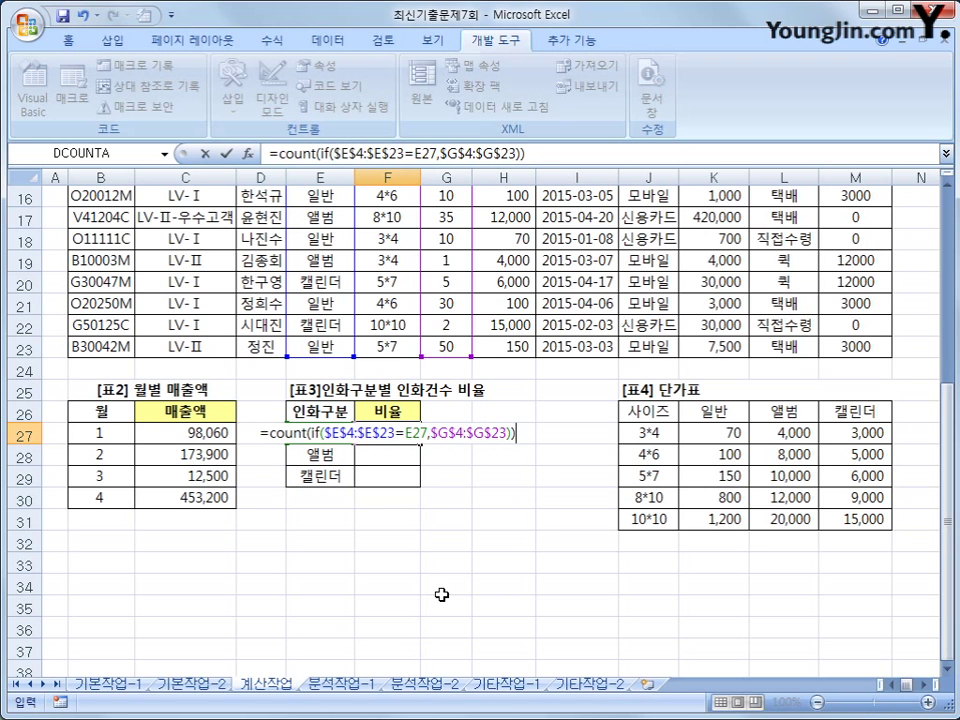
Divide the COUNT result by COUNTA of the absolute 인화구분 range $E$4:$E$23
text(/)
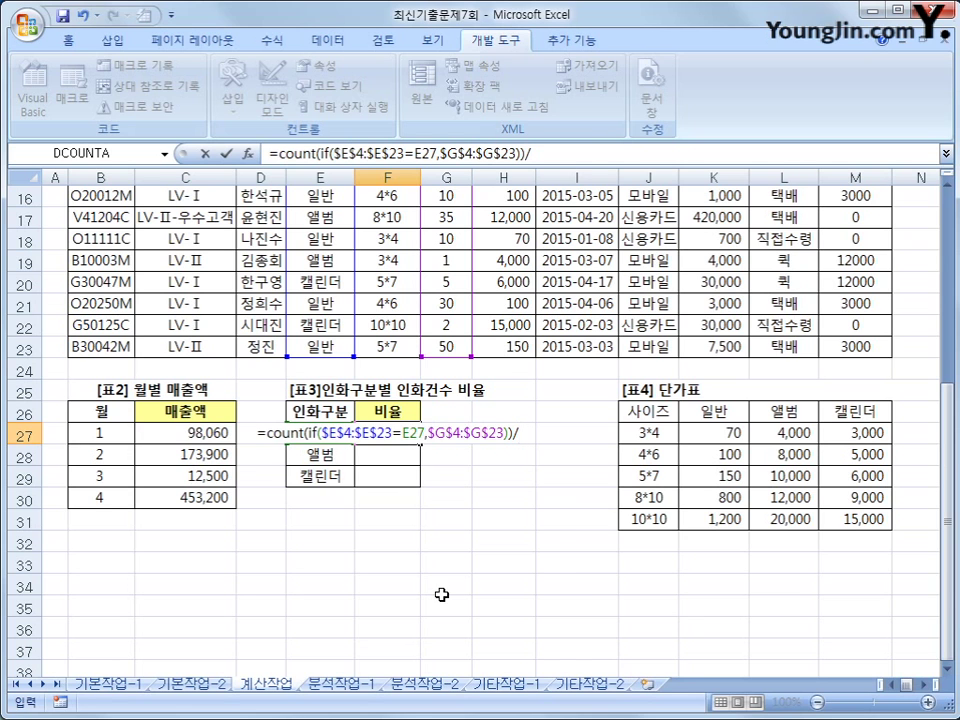
text(counta()
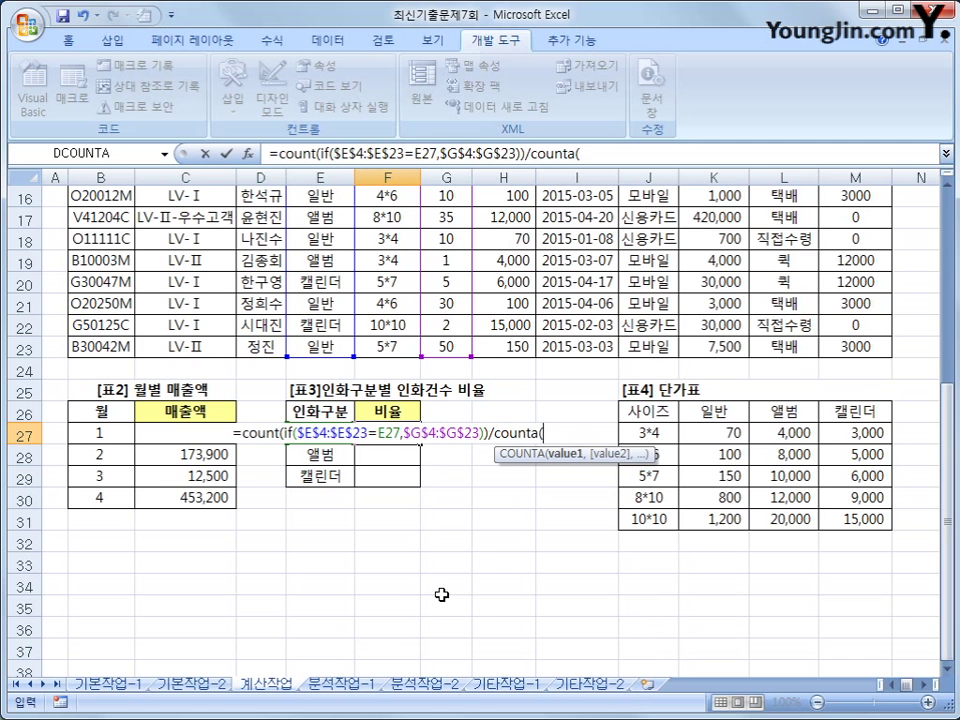
scroll(441, 595, up, 5)
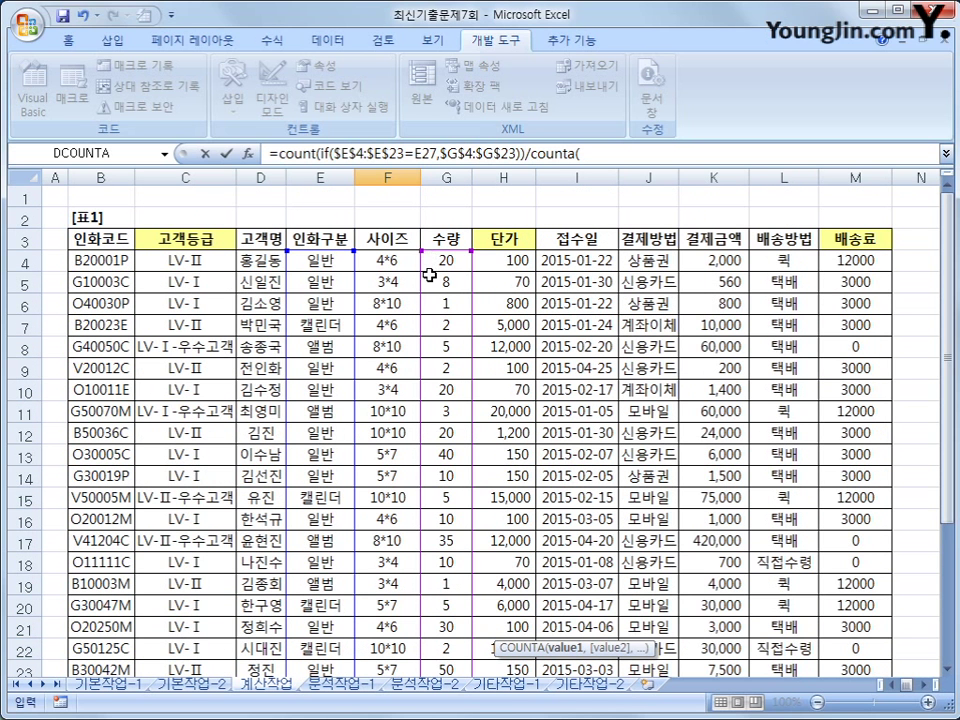
drag(315, 259, 309, 634)
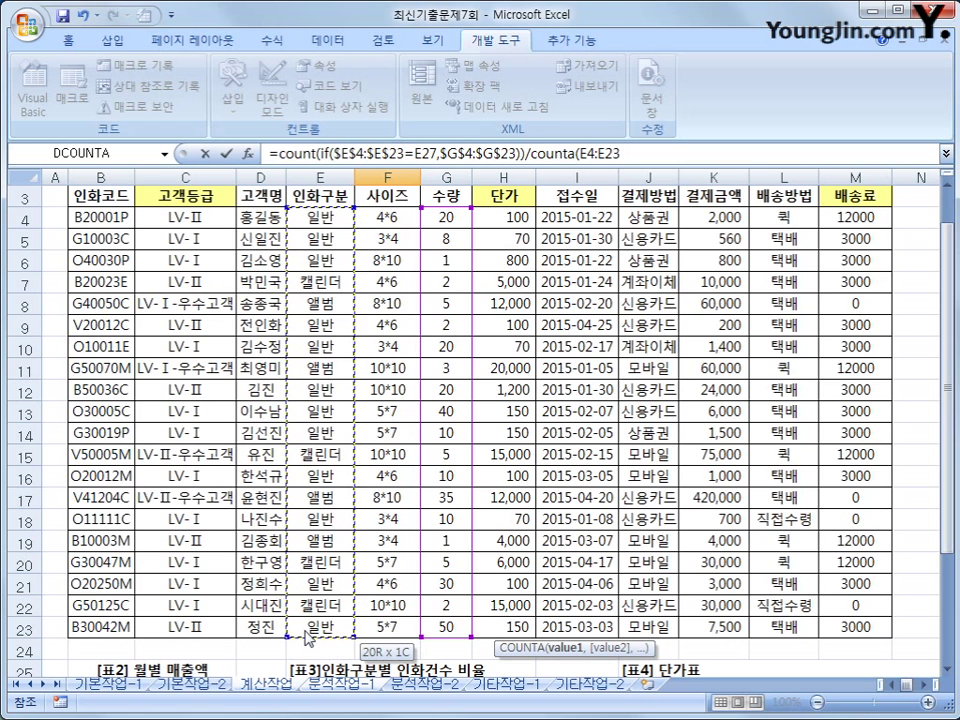
drag(308, 638, 316, 622)
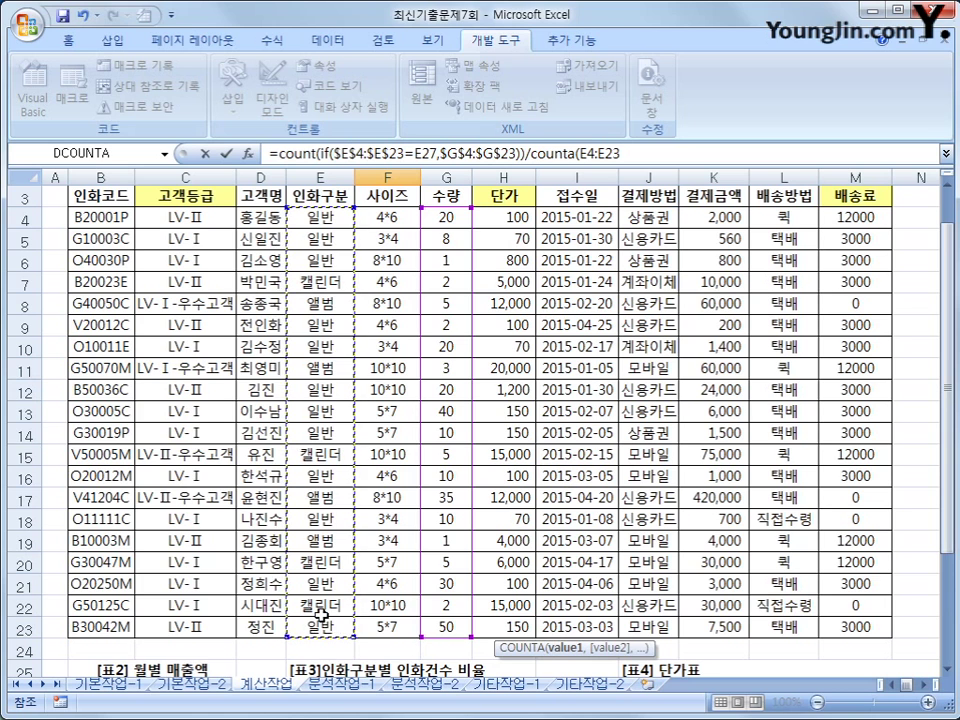
key(F4)
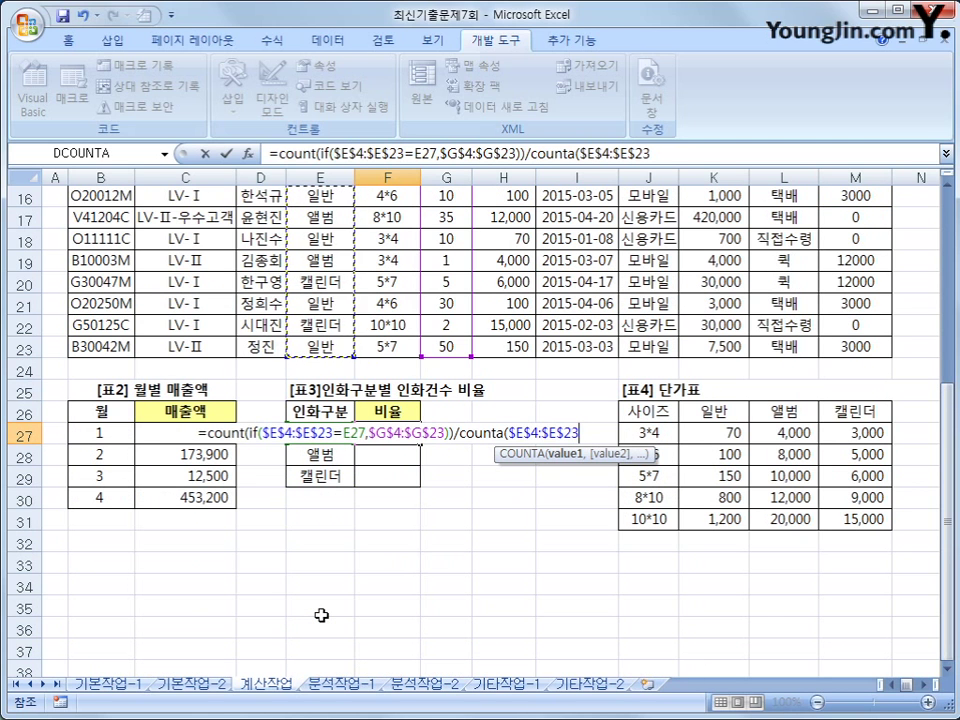
text())
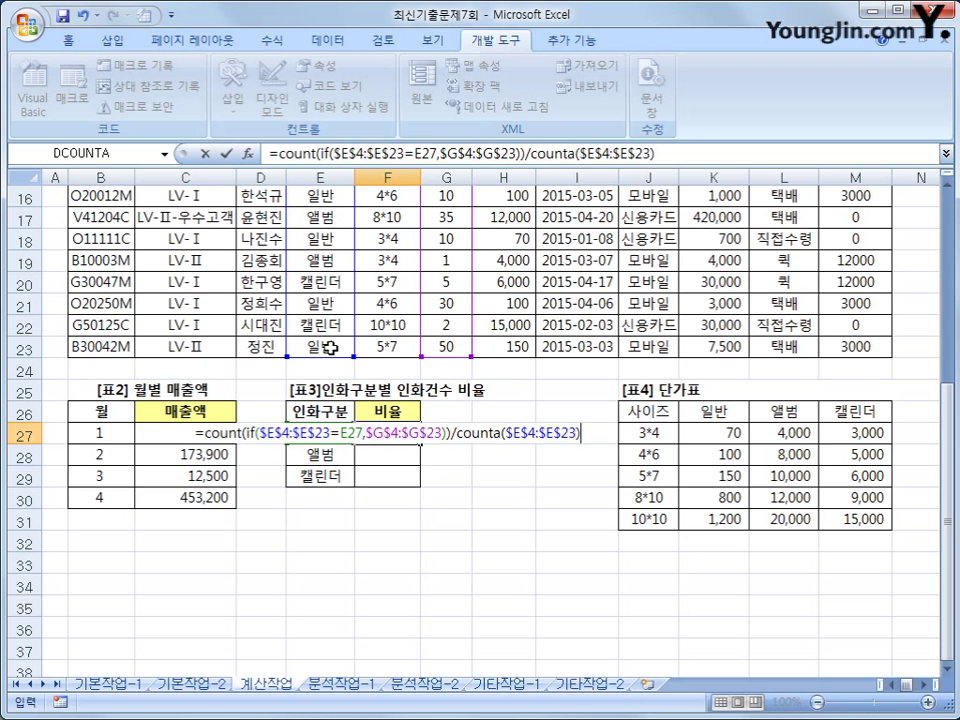
Enter F27 as an array formula and fill it down through F29
key(ctrl+shift+Return)
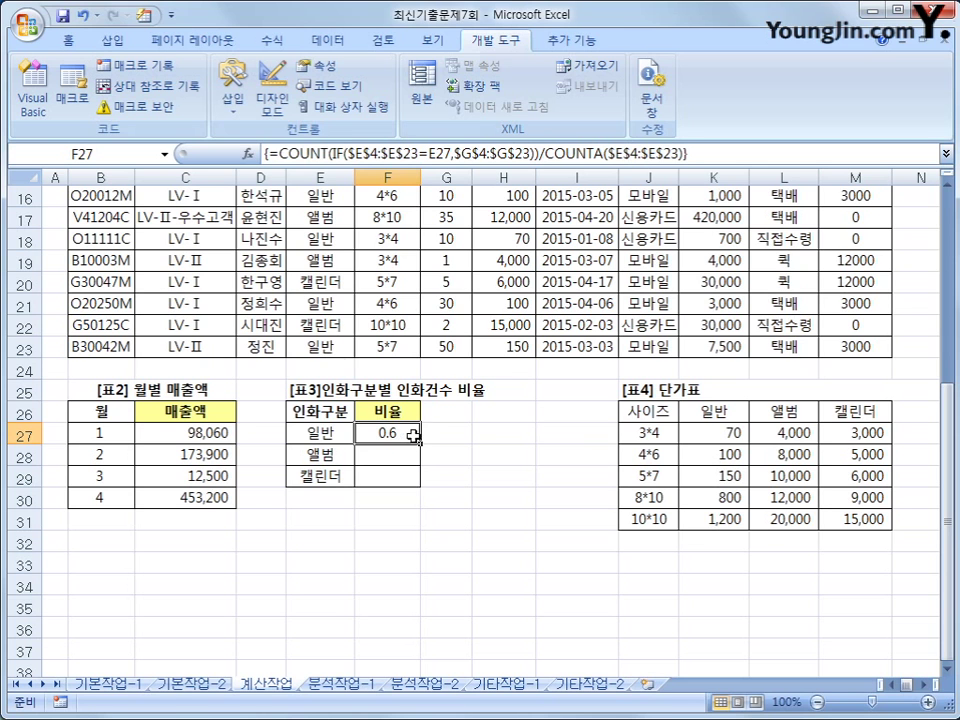
drag(420, 442, 405, 483)
click(405, 481)
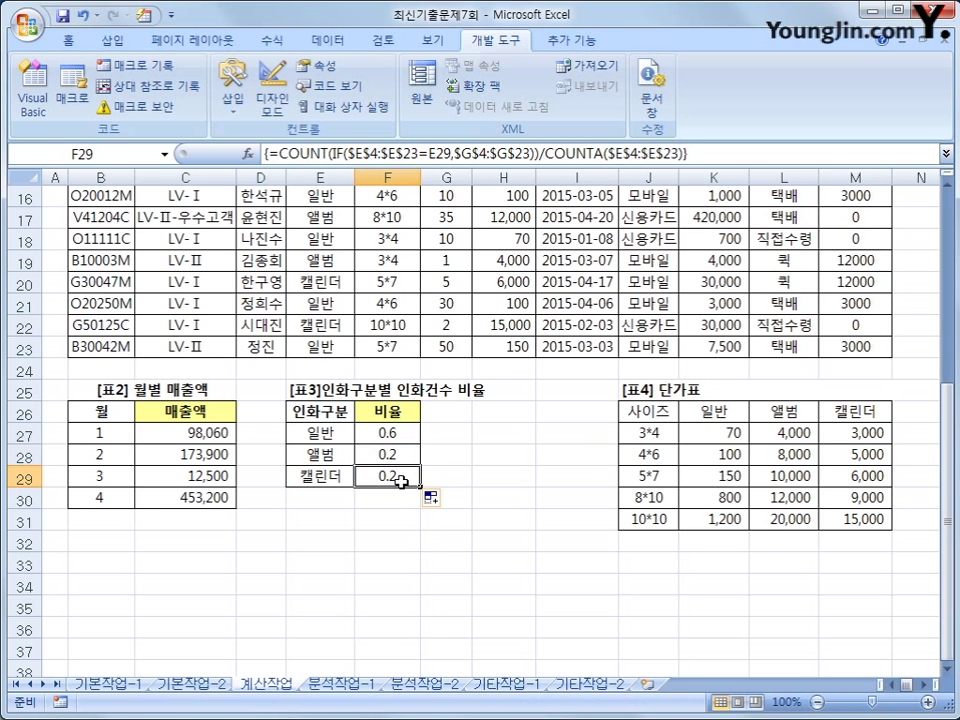
scroll(394, 500, up, 2)
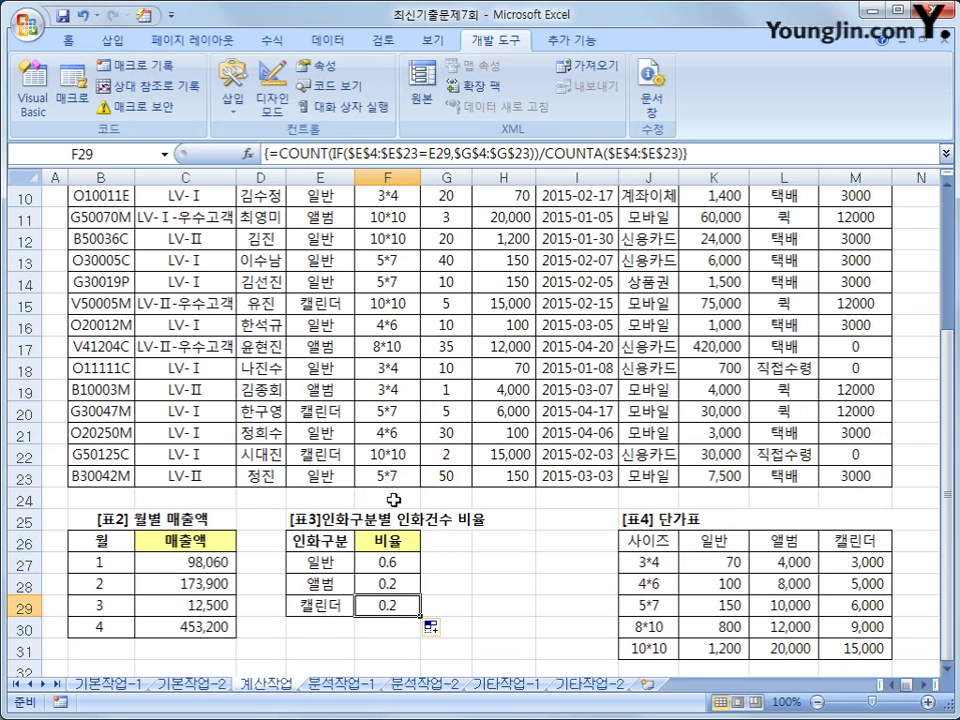